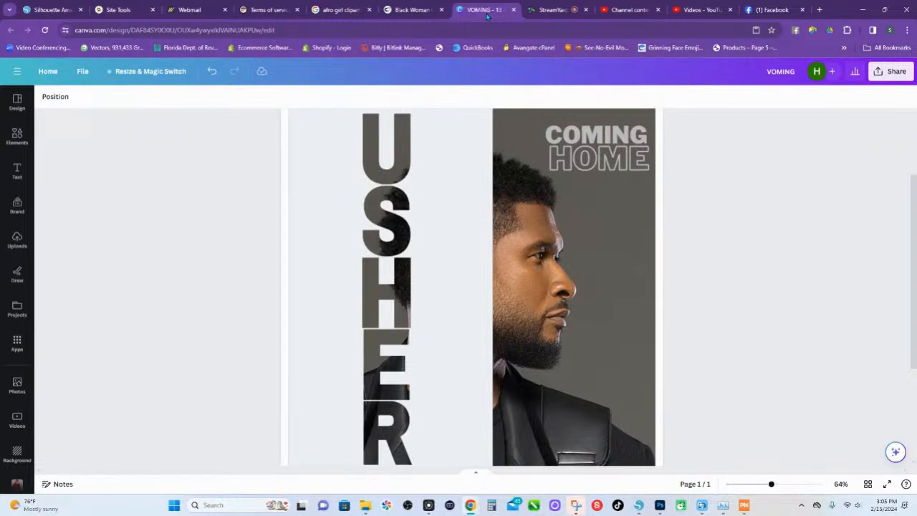
Add a blank second page below the finished USHER poster
scroll(537, 272, "down", 2)
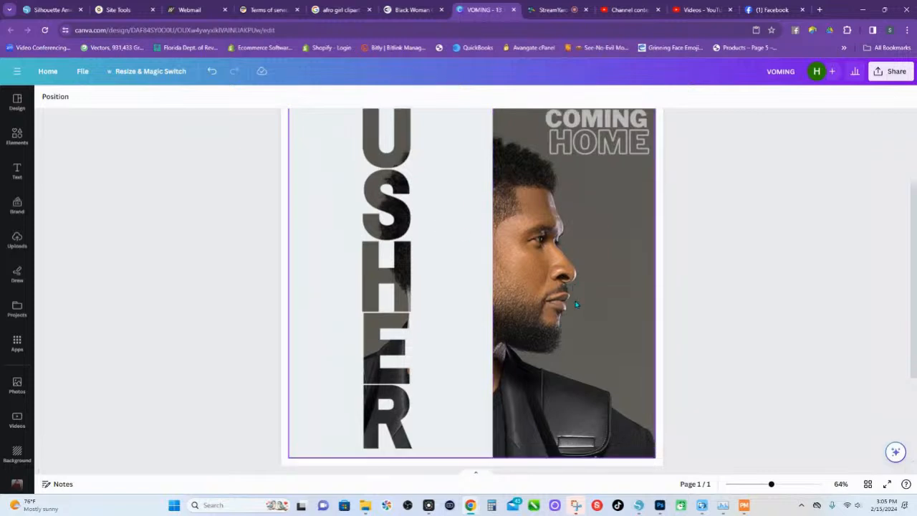
scroll(645, 242, "up", 3)
scroll(637, 265, "up", 1)
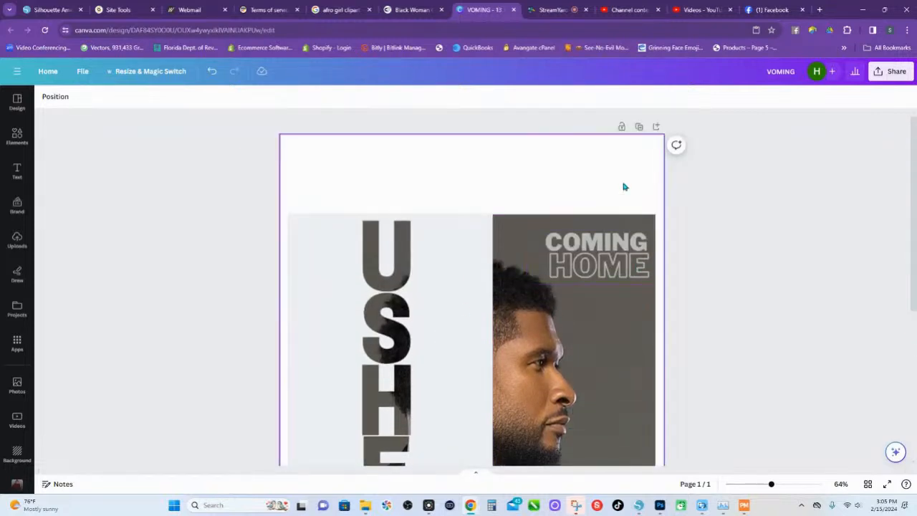
scroll(627, 244, "down", 3)
scroll(625, 265, "down", 1)
scroll(497, 448, "up", 1)
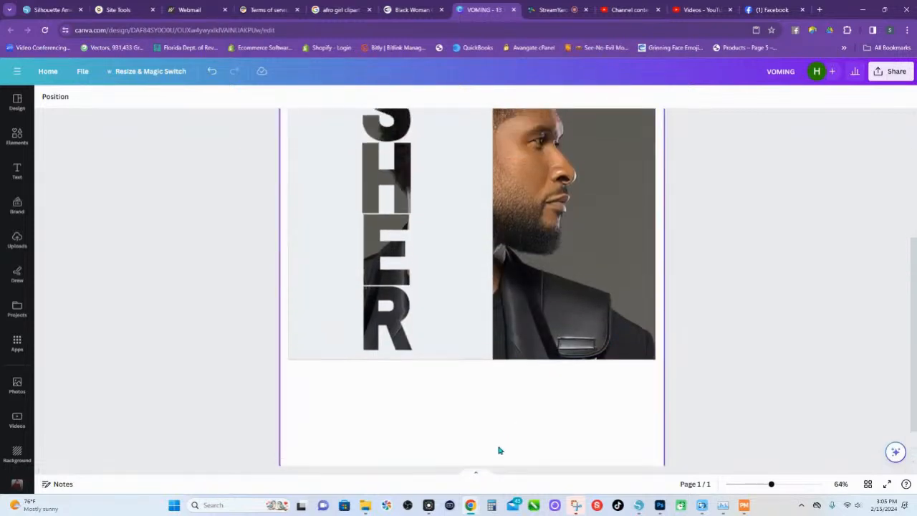
scroll(497, 452, "down", 1)
scroll(496, 466, "up", 2)
scroll(496, 466, "down", 1)
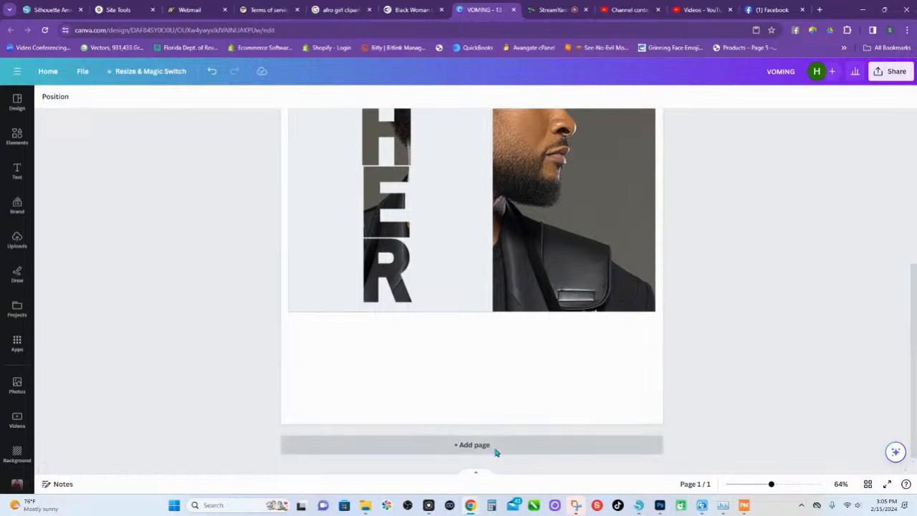
left_click(493, 447)
Shift the COMING HOME title up to the photo's top edge and duplicate the portrait photo on page 1
scroll(589, 228, "up", 7)
left_click_drag(588, 228, 583, 228)
left_click(579, 347)
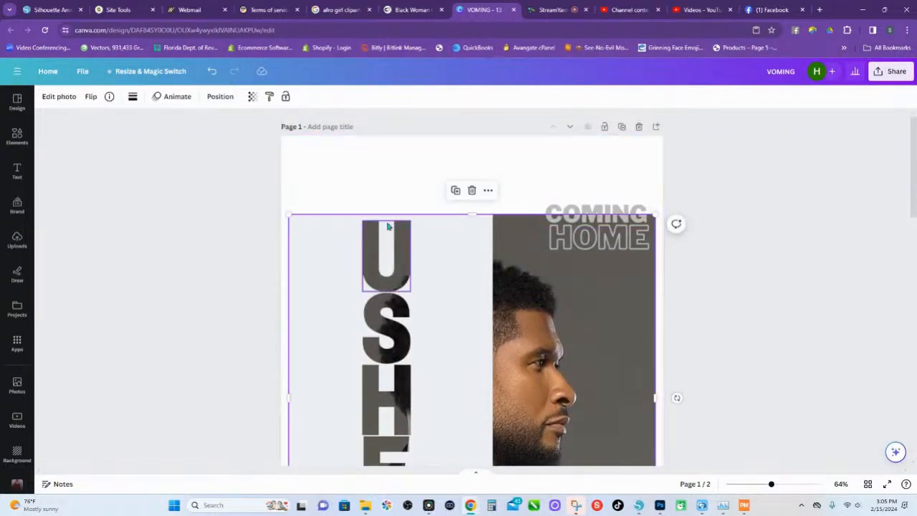
left_click(456, 190)
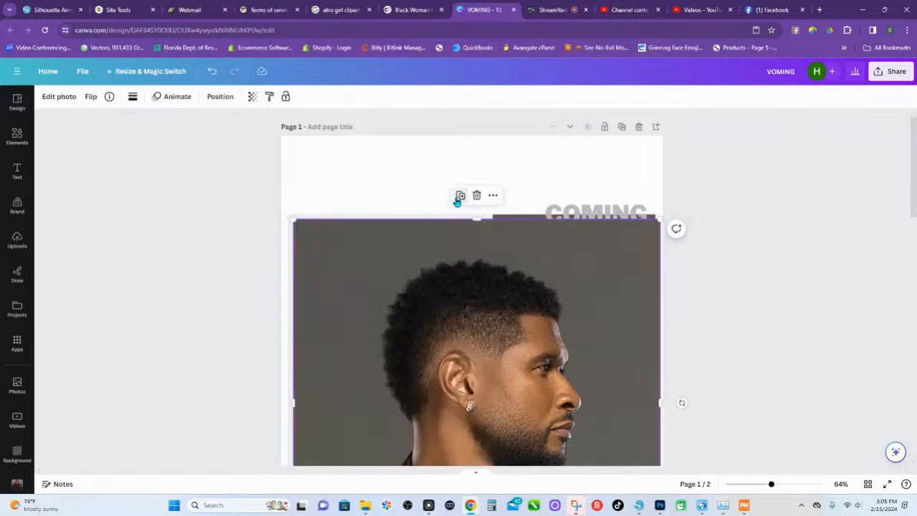
Move the duplicated portrait photo from page 1 onto page 2
scroll(462, 204, "down", 6)
scroll(448, 151, "up", 5)
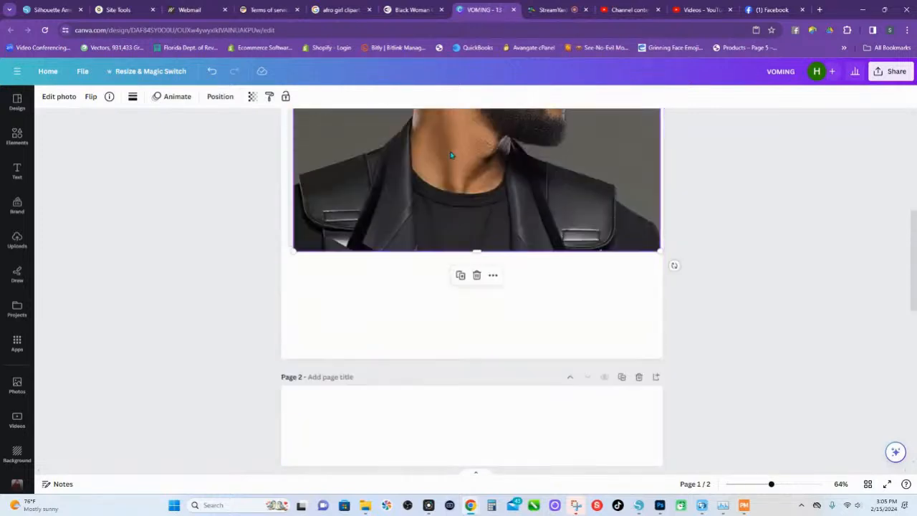
left_click_drag(451, 150, 446, 413)
left_click_drag(452, 168, 453, 415)
scroll(453, 415, "down", 5)
scroll(443, 355, "up", 4)
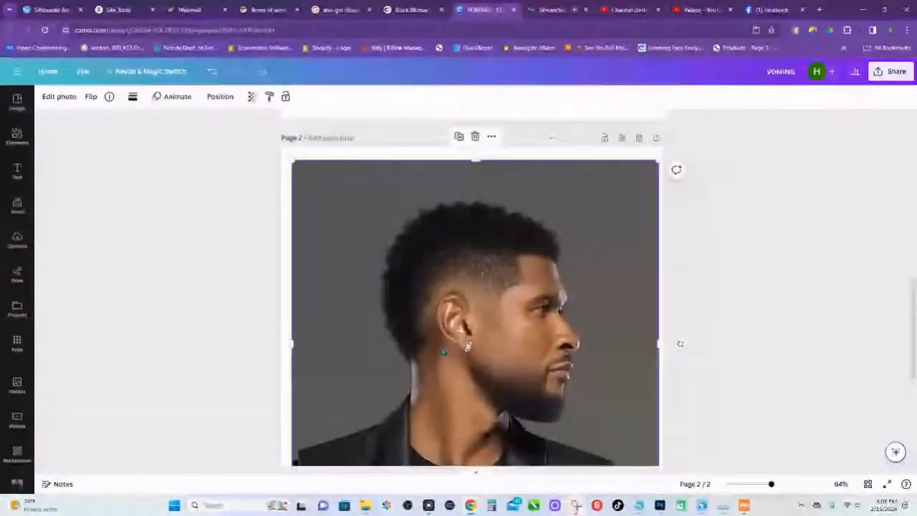
scroll(451, 251, "down", 1)
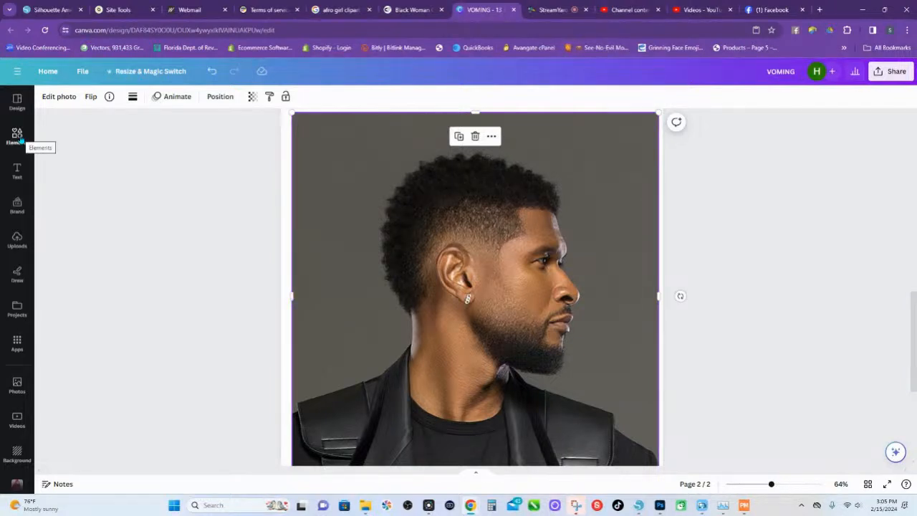
Add the matching bold letter frames U, S, H, E and R from the LETTER FRAME results to page 2
left_click(17, 136)
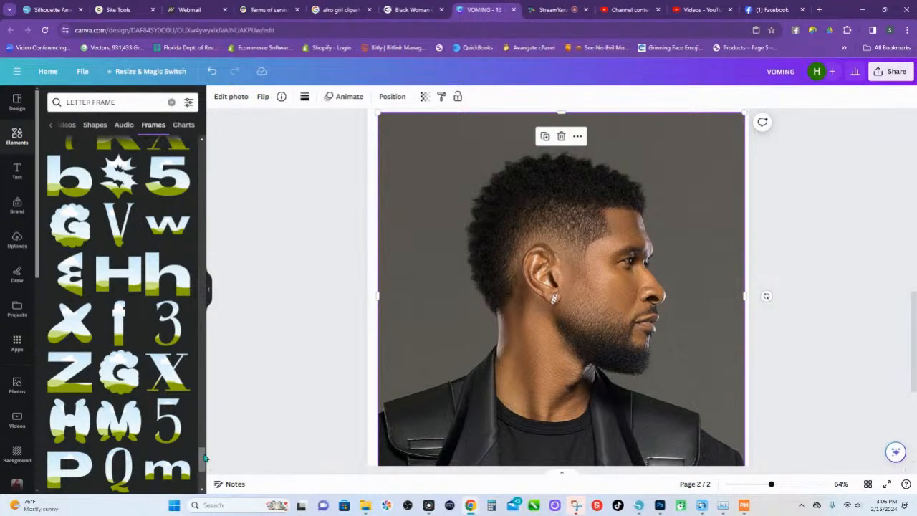
scroll(201, 461, "down", 5)
scroll(194, 429, "down", 10)
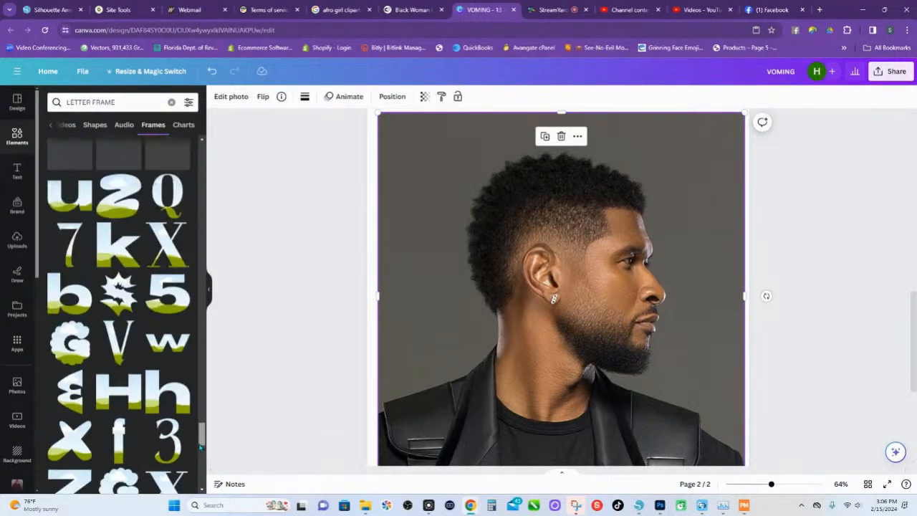
scroll(189, 336, "up", 3)
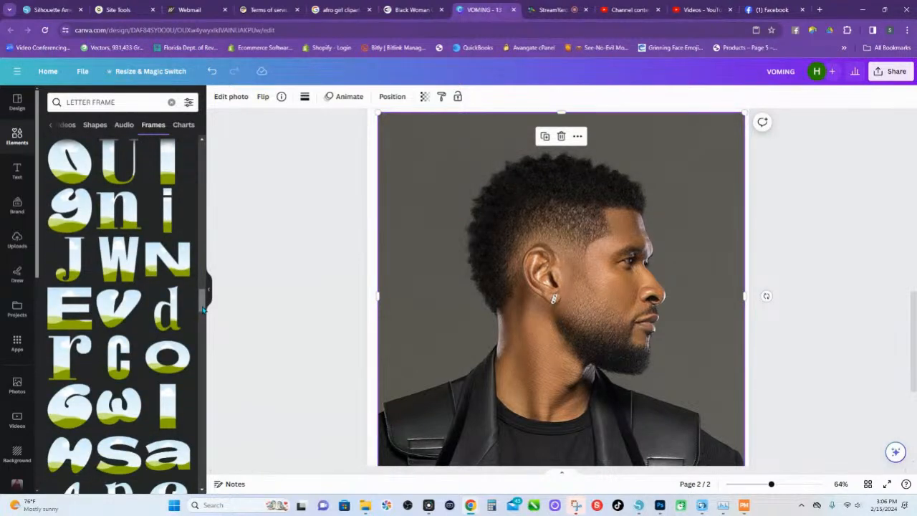
scroll(203, 313, "down", 2)
left_click_drag(202, 313, 196, 152)
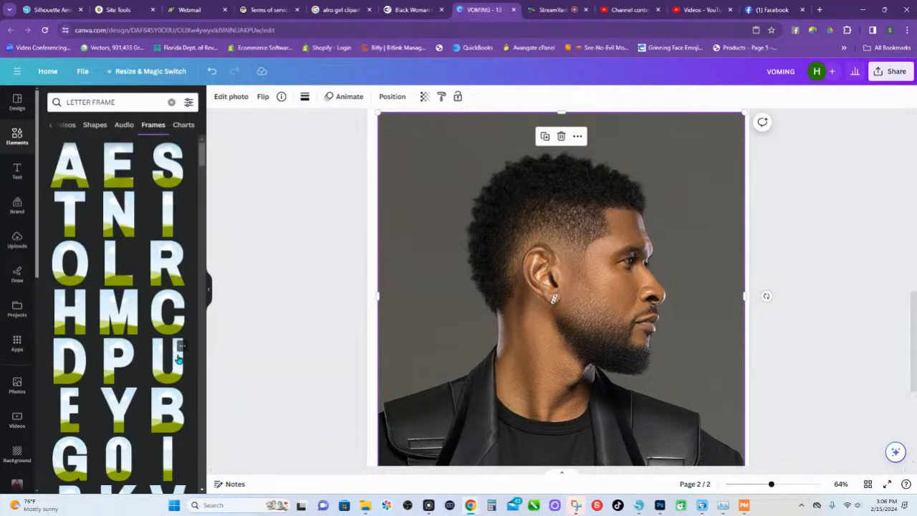
left_click(177, 362)
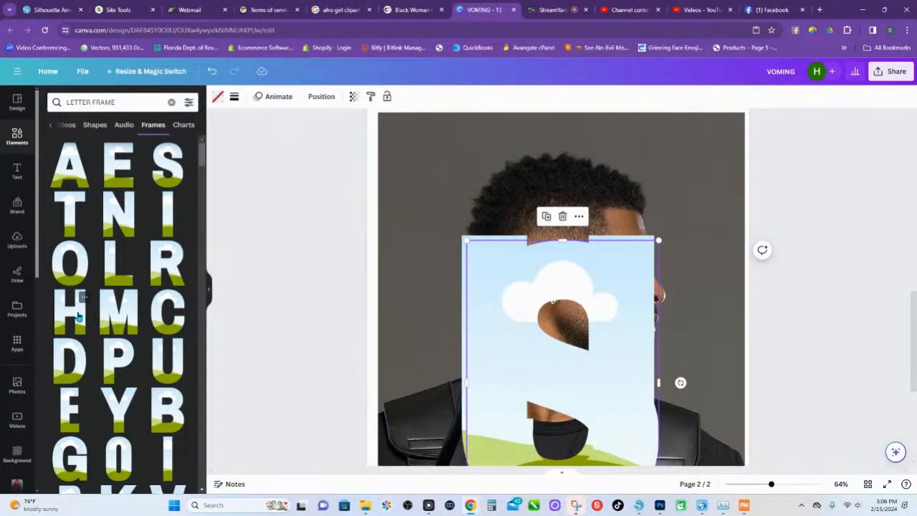
left_click(79, 315)
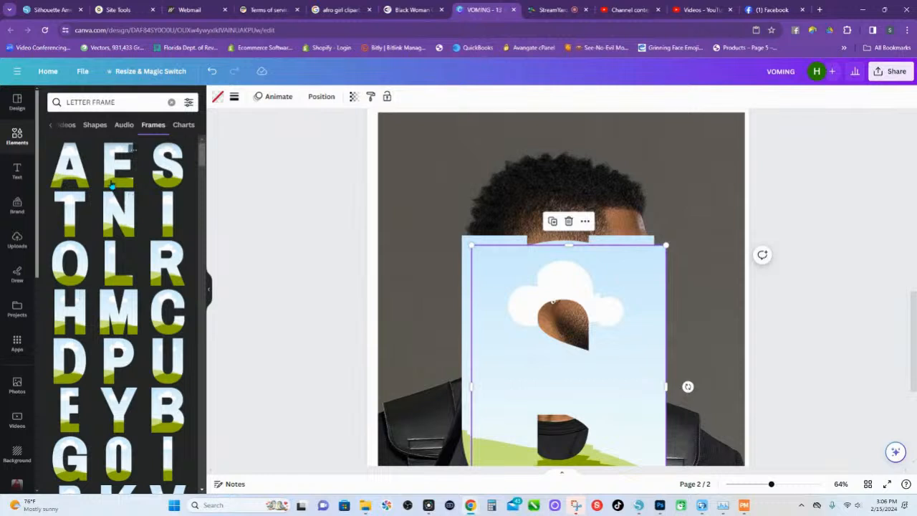
left_click(132, 199)
left_click(166, 272)
Select all five letter frames without the photo and align them to each other by center and middle
scroll(573, 262, "down", 2)
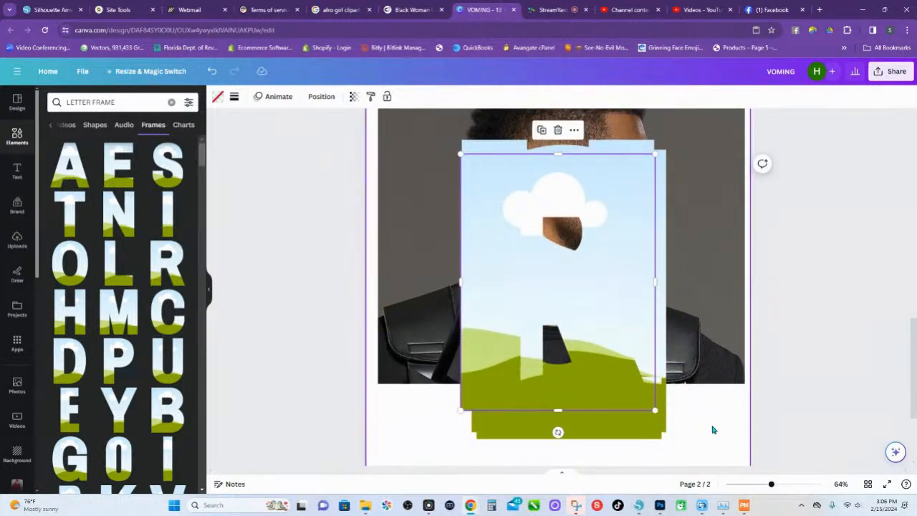
left_click_drag(713, 426, 452, 391)
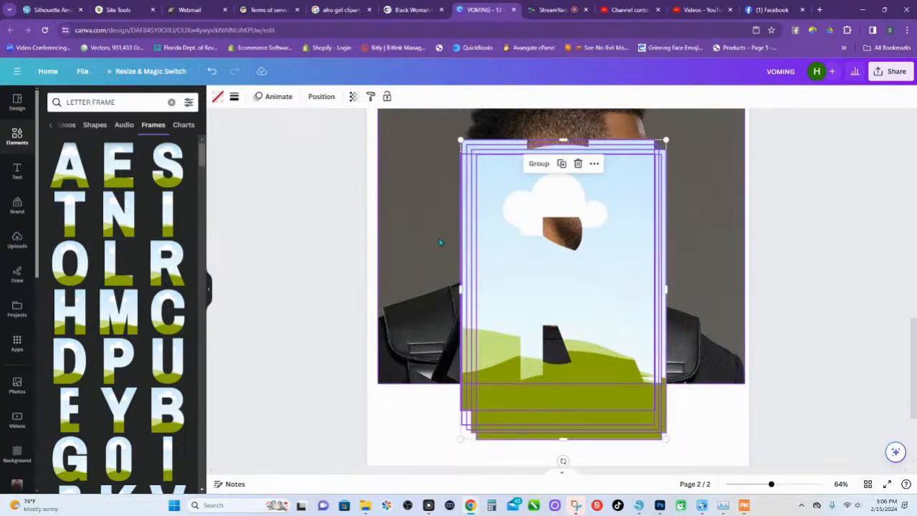
left_click(594, 165)
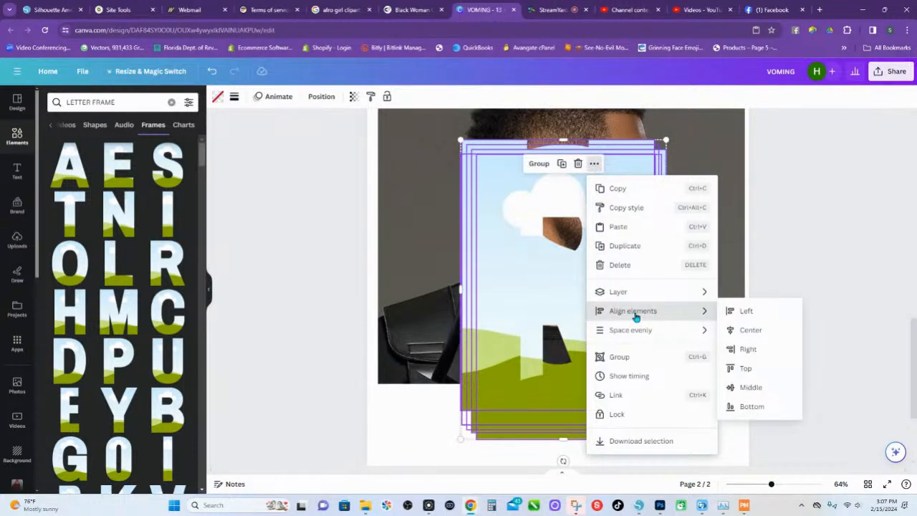
left_click(743, 333)
left_click(594, 163)
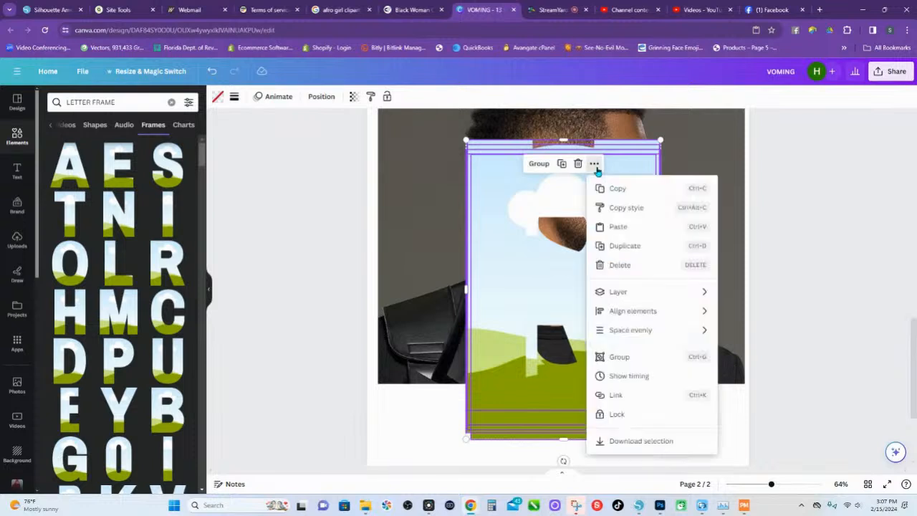
mouse_move(641, 315)
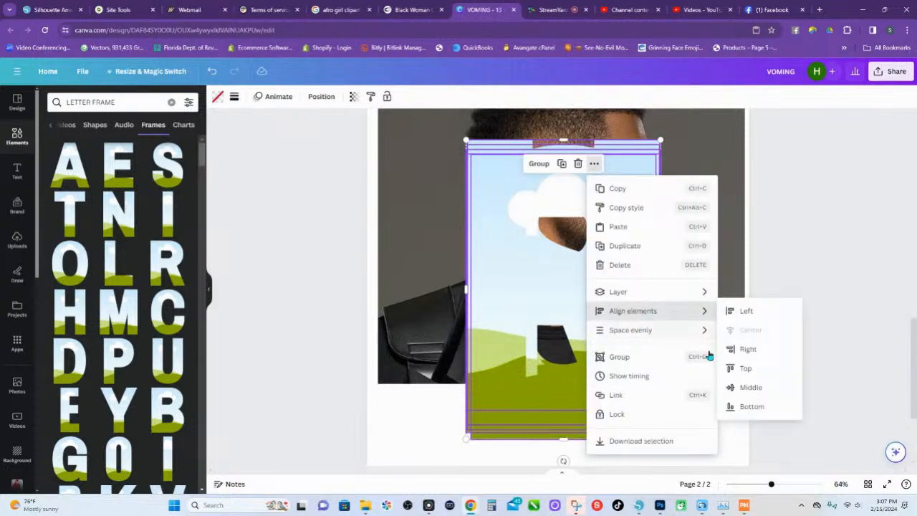
left_click(744, 387)
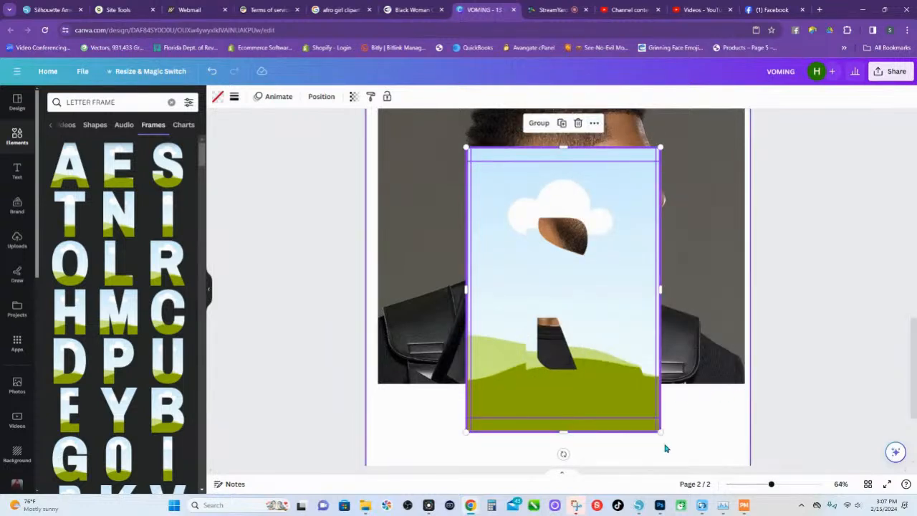
Scale the stacked letter frames down and place them at the photo's top edge, above the back of the head
left_click_drag(660, 432, 549, 269)
scroll(545, 307, "up", 2)
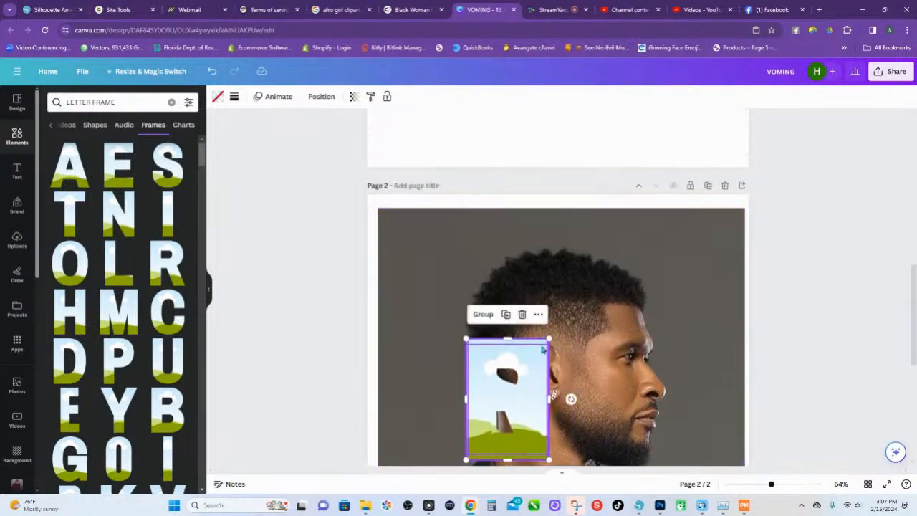
left_click_drag(549, 338, 525, 247)
scroll(537, 244, "down", 2)
left_click(544, 233)
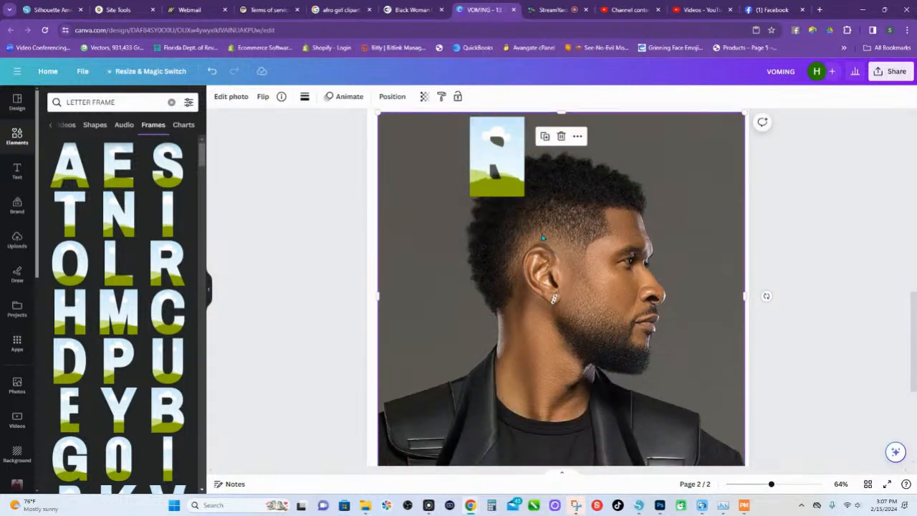
Move the R frame out of the stack straight down onto the jacket in the lower part of the photo
left_click(509, 160)
left_click_drag(507, 160, 507, 428)
scroll(507, 428, "down", 2)
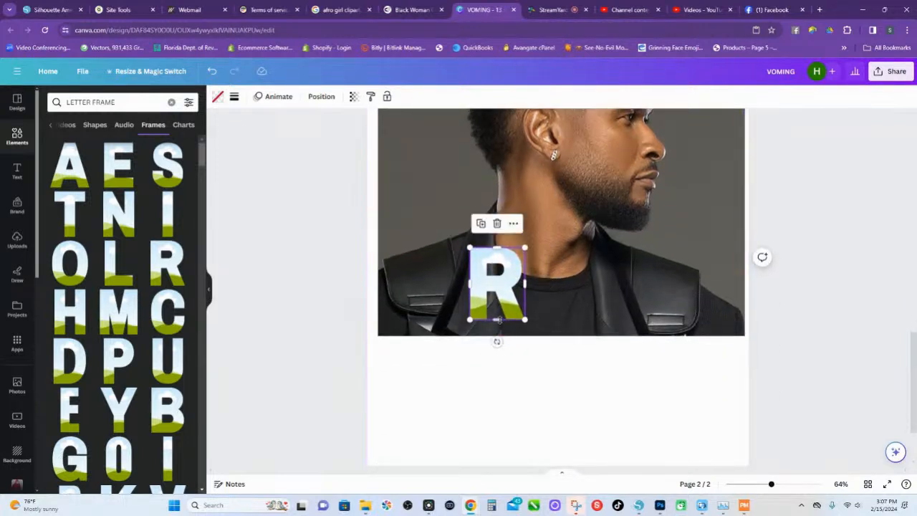
Select all five letter frames without the photo and scale them down together slightly
scroll(512, 286, "up", 3)
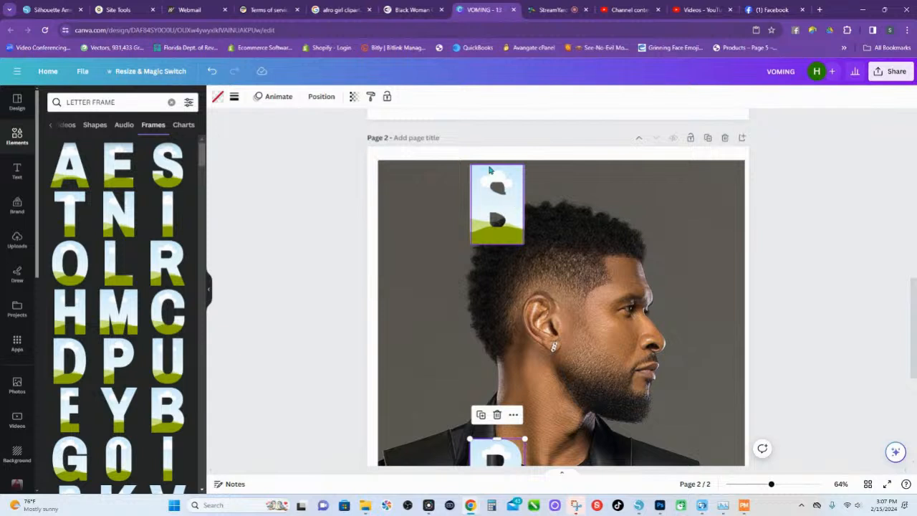
left_click_drag(482, 150, 502, 359)
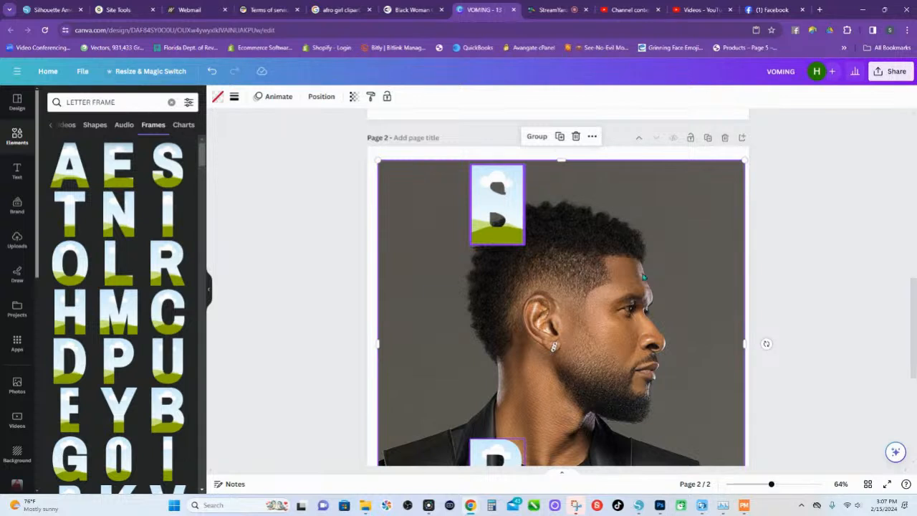
left_click(623, 274, "shift")
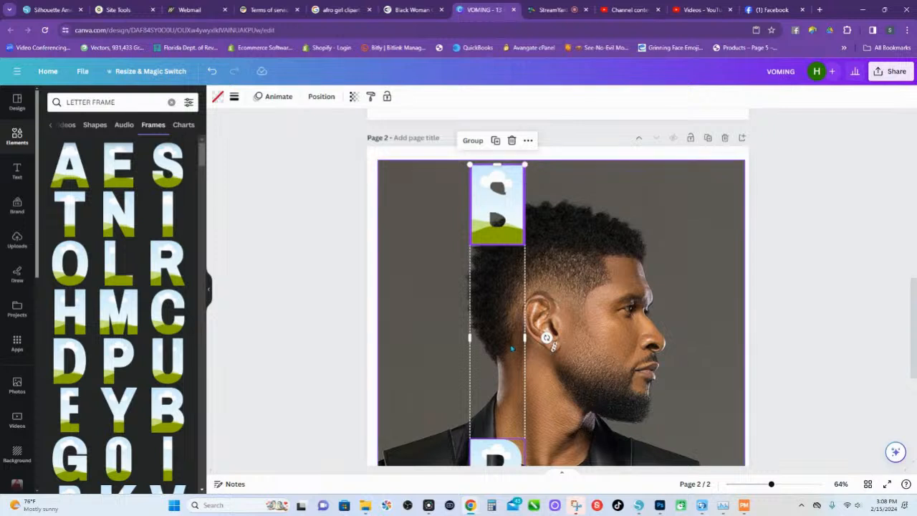
scroll(527, 388, "down", 3)
left_click_drag(530, 371, 484, 289)
scroll(510, 391, "up", 4)
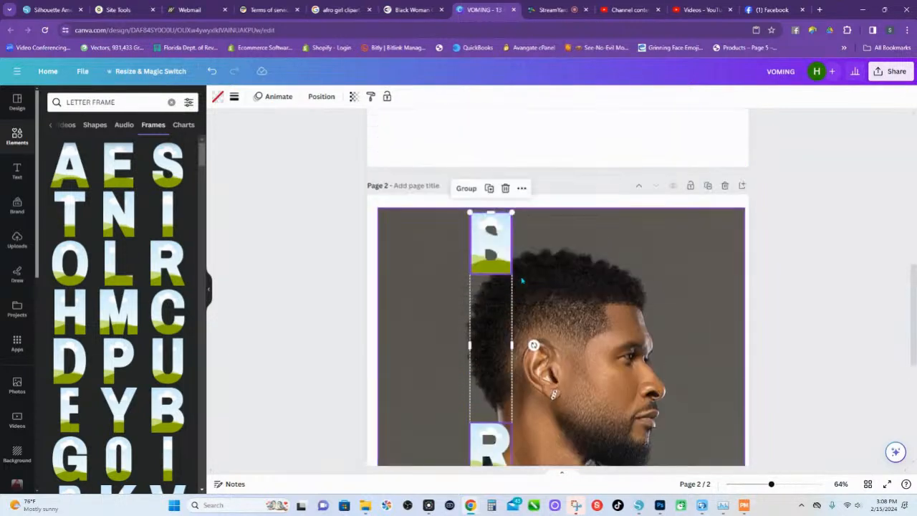
Move the R frame straight down to just above the photo's bottom edge
scroll(510, 390, "down", 1)
left_click(506, 395, "shift")
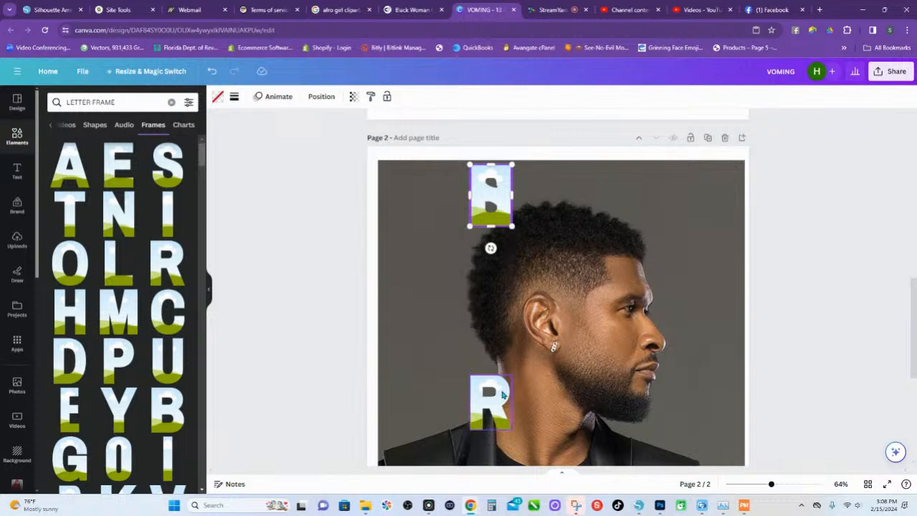
scroll(509, 338, "down", 2)
left_click_drag(496, 299, 496, 386)
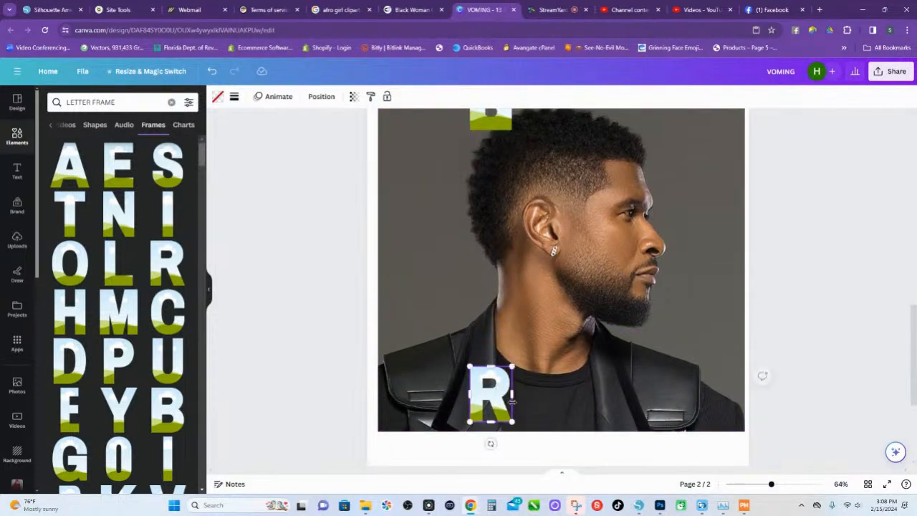
Select all five letter frames without the photo and space them evenly in the vertical direction
left_click_drag(521, 444, 484, 111)
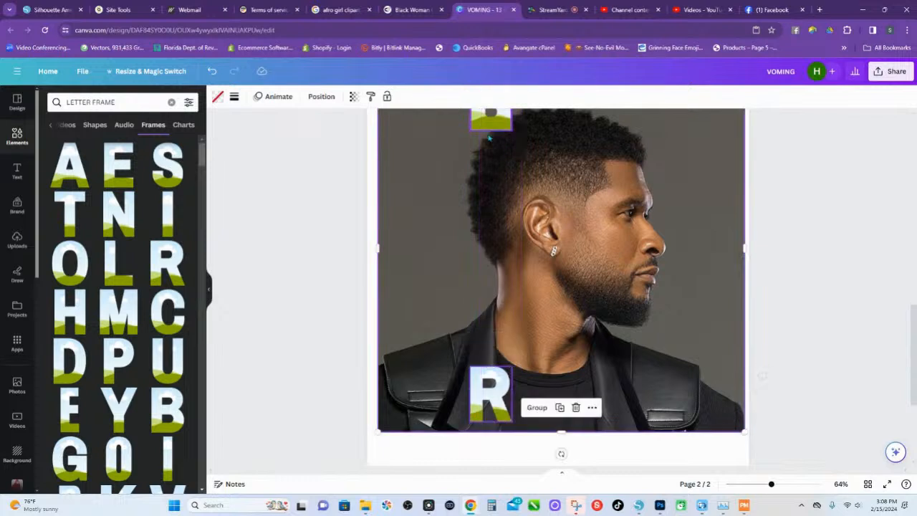
scroll(593, 194, "up", 3)
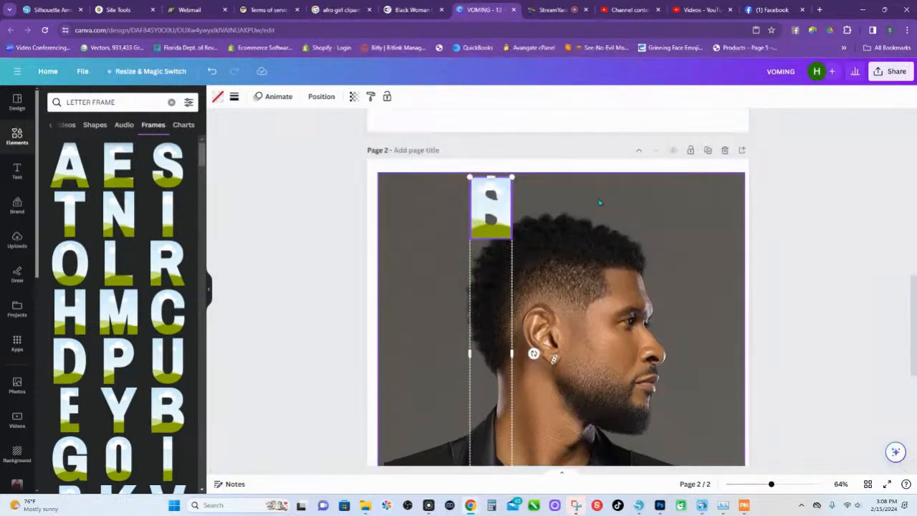
left_click(522, 189)
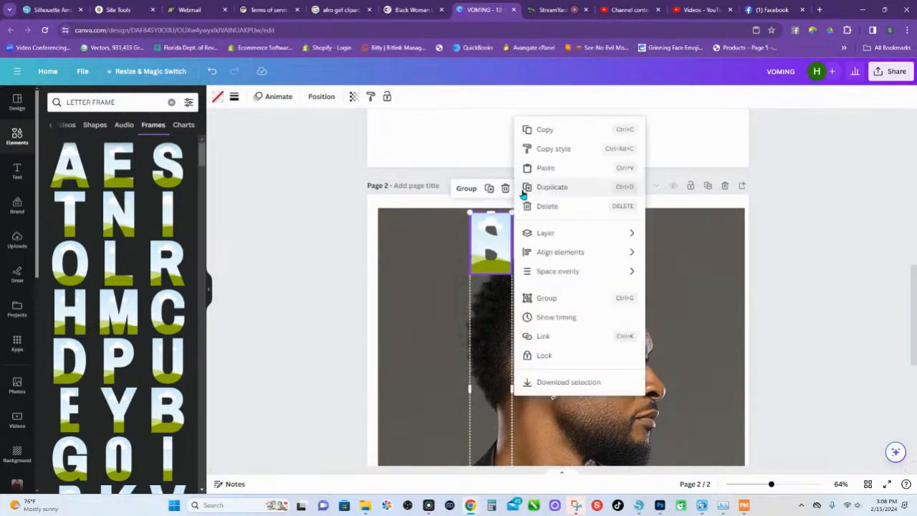
mouse_move(550, 275)
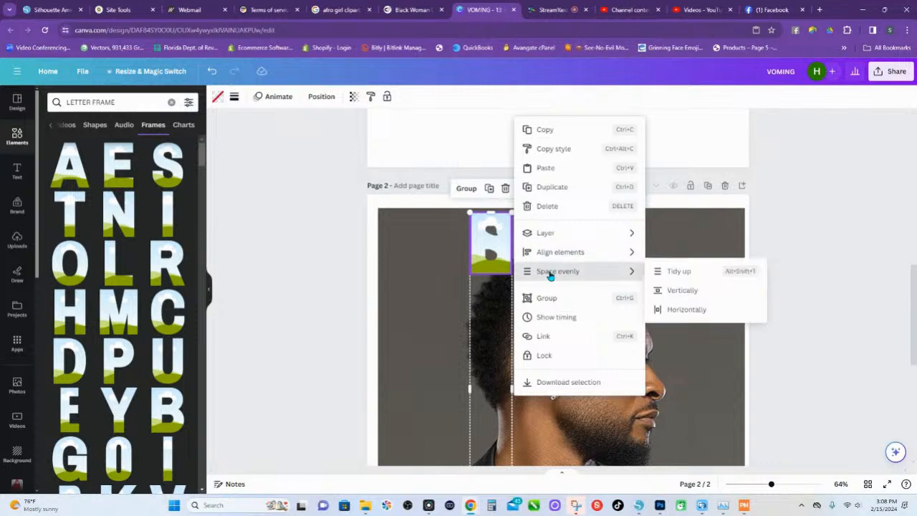
left_click(682, 292)
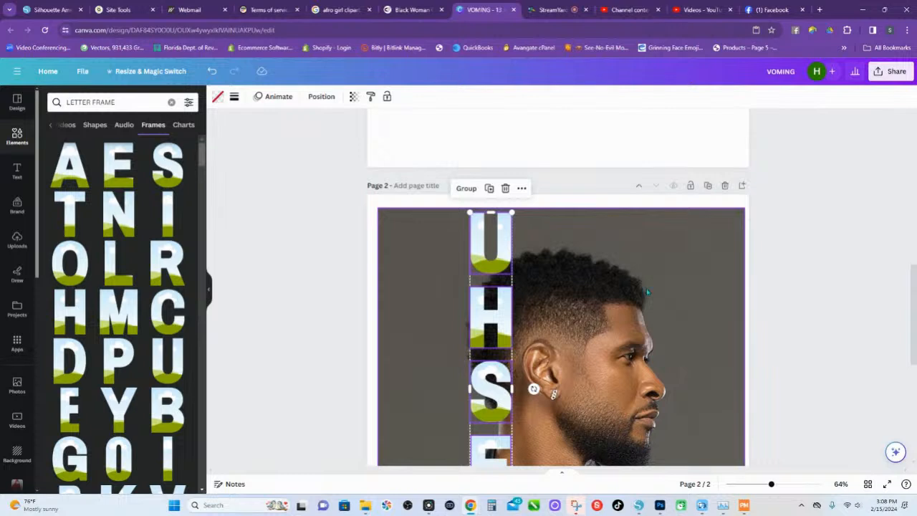
Move the R frame straight up from the photo's bottom edge until it overlaps the E frame
scroll(646, 288, "down", 3)
scroll(527, 296, "up", 2)
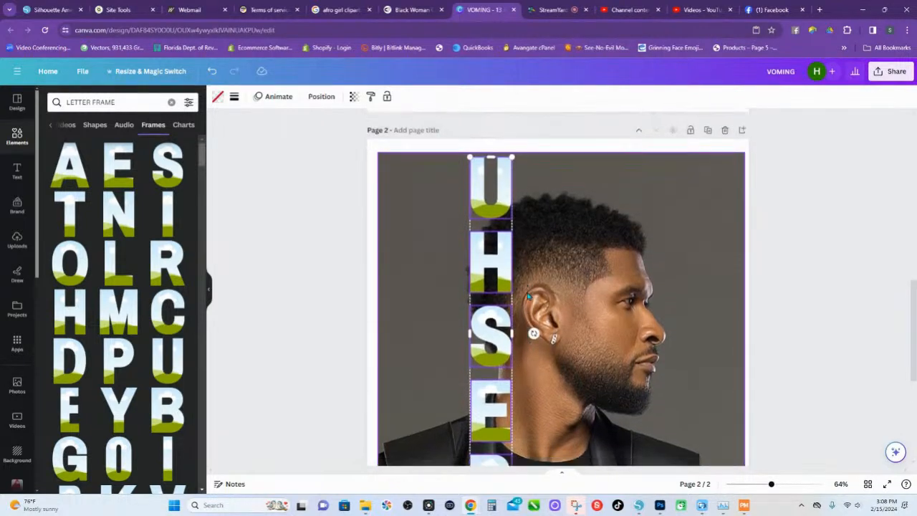
scroll(528, 296, "down", 3)
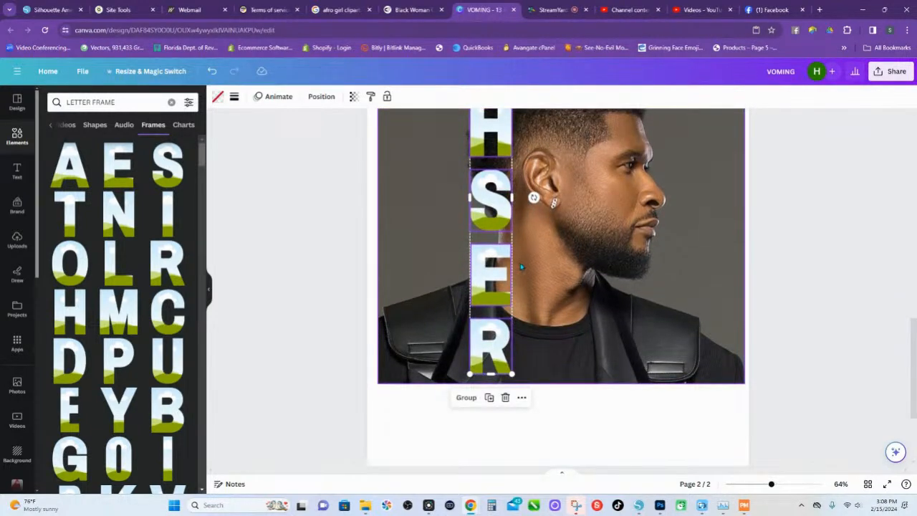
left_click(583, 399)
left_click(495, 349)
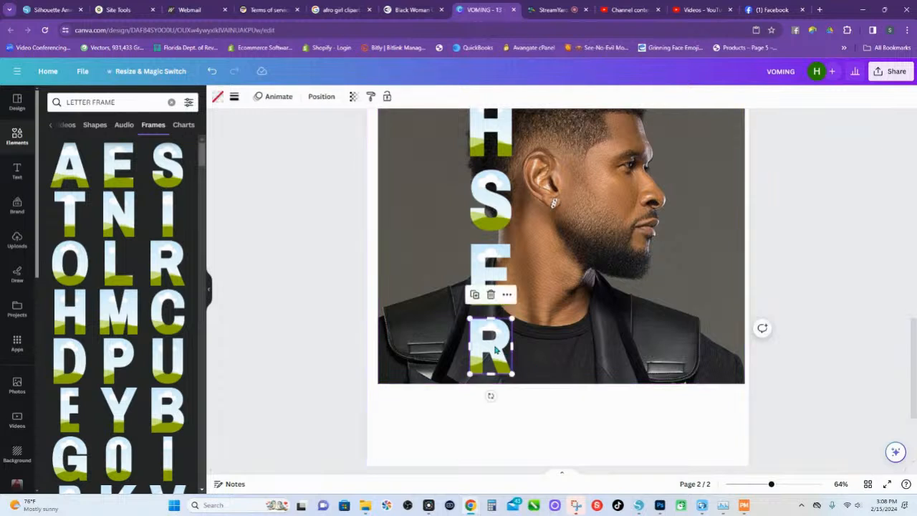
left_click_drag(509, 336, 503, 305)
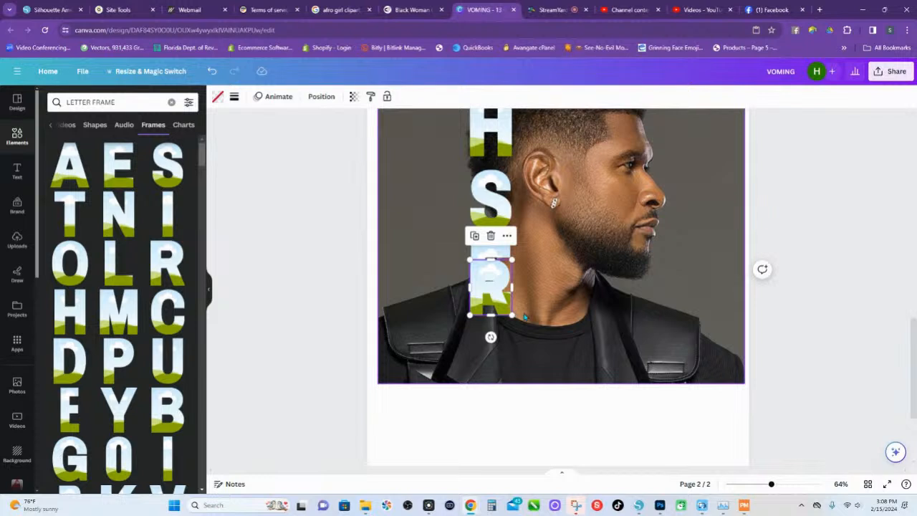
Select all five letter frames without the photo and enlarge them together until the R reaches the photo's bottom edge
scroll(525, 315, "up", 3)
scroll(519, 313, "down", 3)
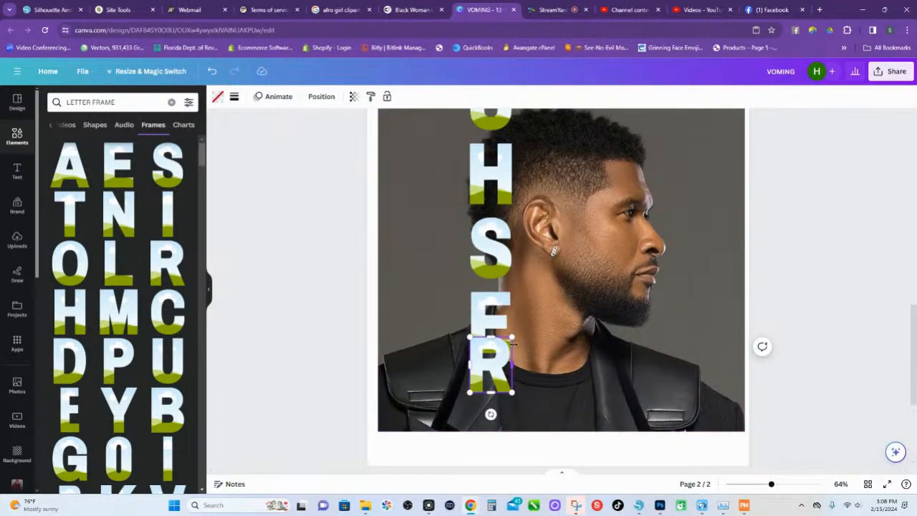
left_click(490, 314, "shift")
left_click(495, 272, "shift")
left_click(500, 179, "shift")
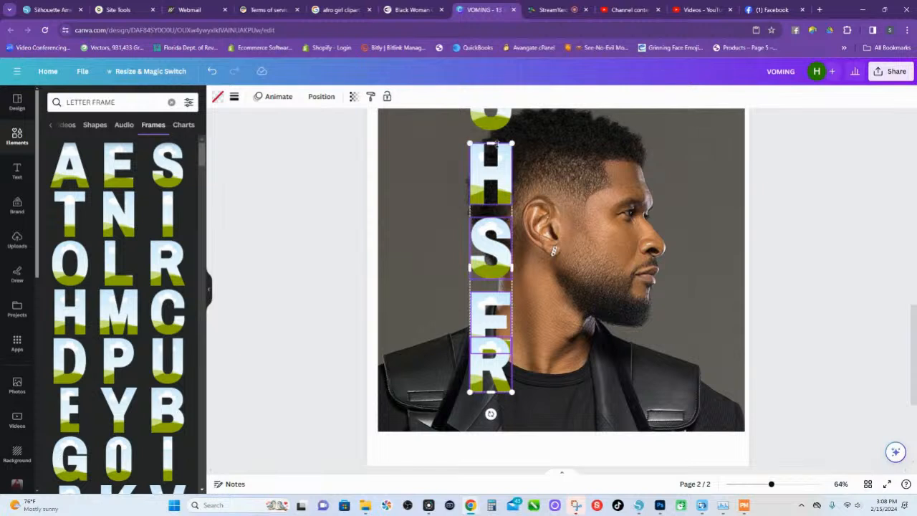
left_click(497, 126, "shift")
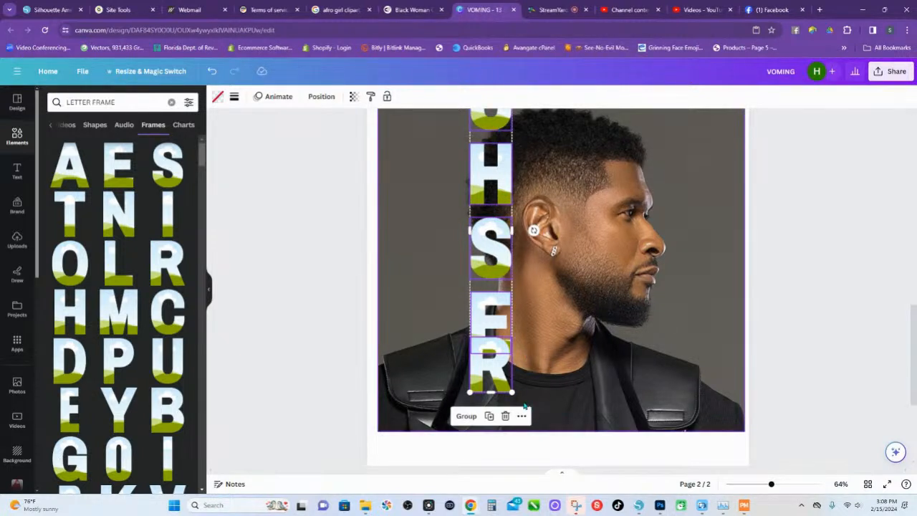
left_click_drag(514, 395, 531, 439)
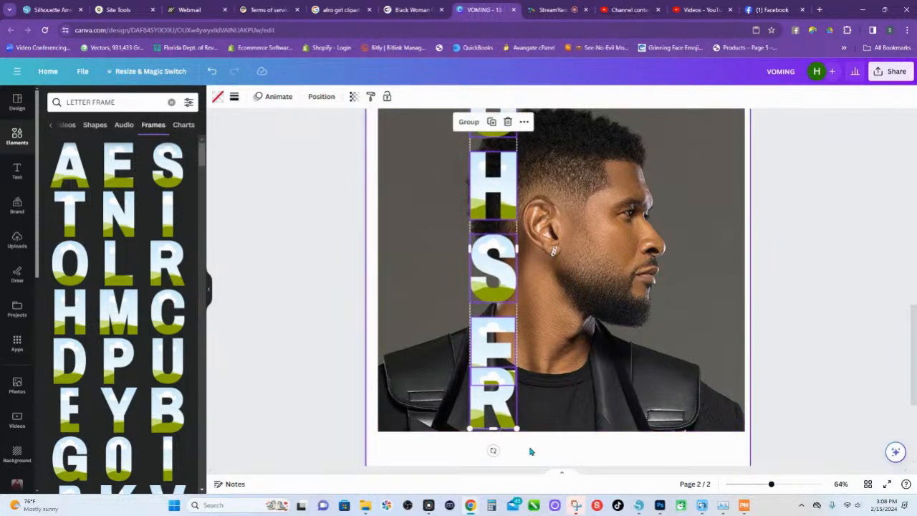
Correct the letter order by moving the S frame directly below the U and the H frame between S and E
left_click(504, 277)
left_click_drag(505, 282, 505, 193)
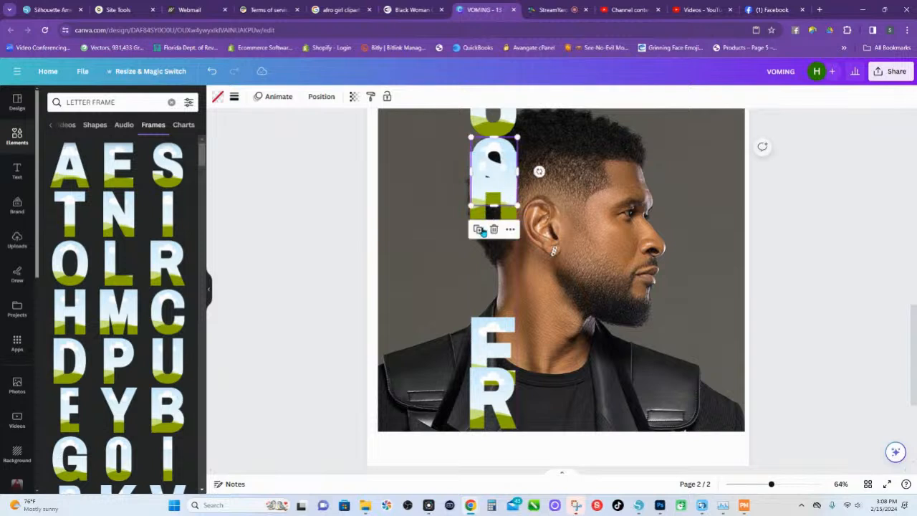
left_click(474, 277)
left_click_drag(474, 278, 478, 290)
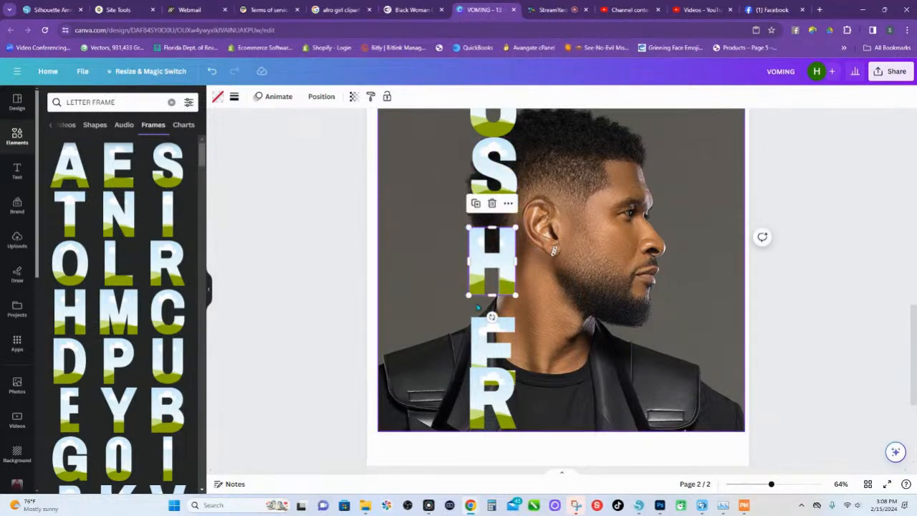
Select the five reordered letter frames without the photo and space them evenly in the vertical direction
scroll(514, 243, "up", 2)
left_click(508, 228)
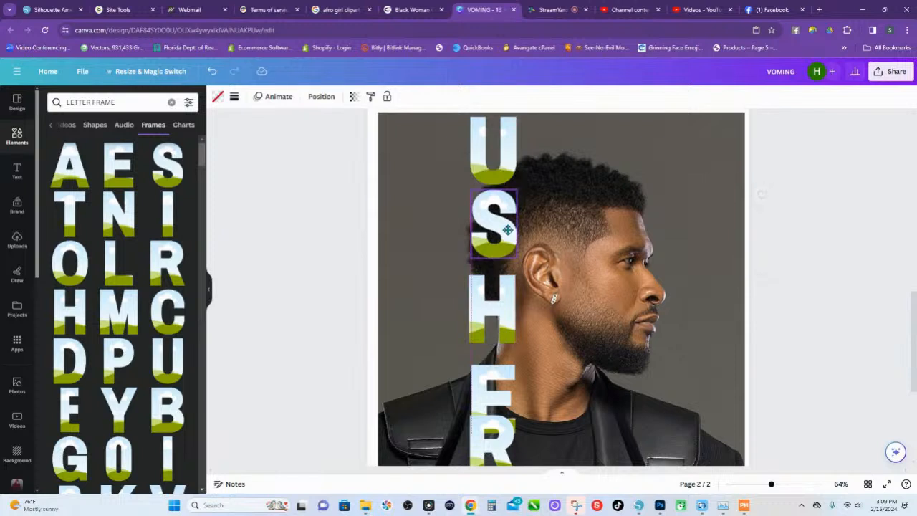
left_click(506, 176, "shift")
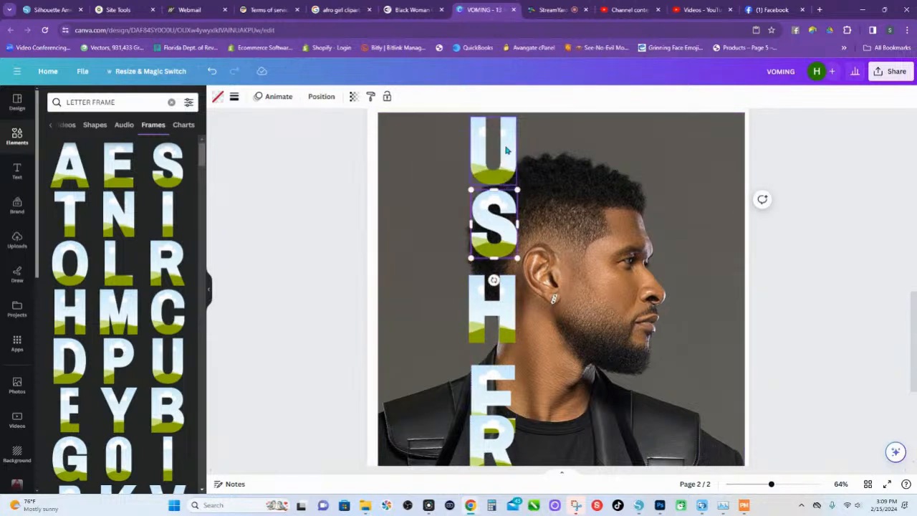
left_click(491, 308, "shift")
left_click(487, 386, "shift")
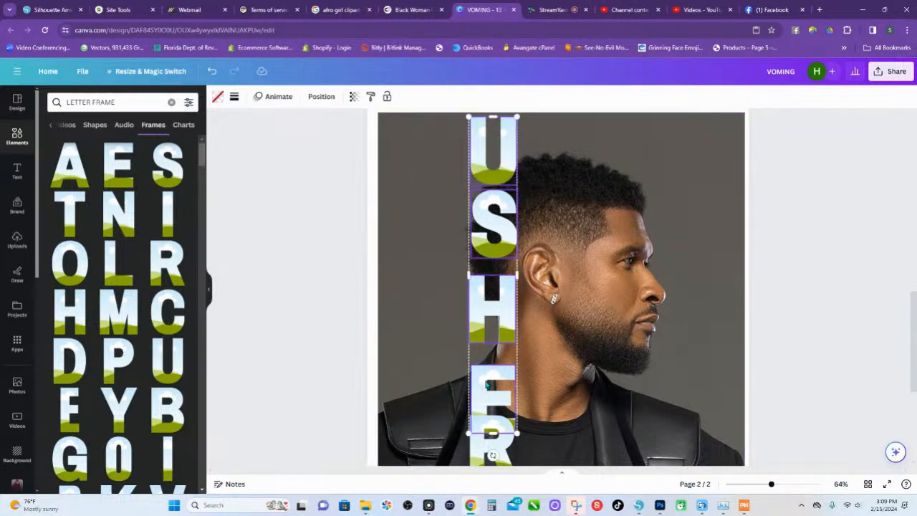
left_click(485, 424, "shift")
scroll(530, 279, "down", 1)
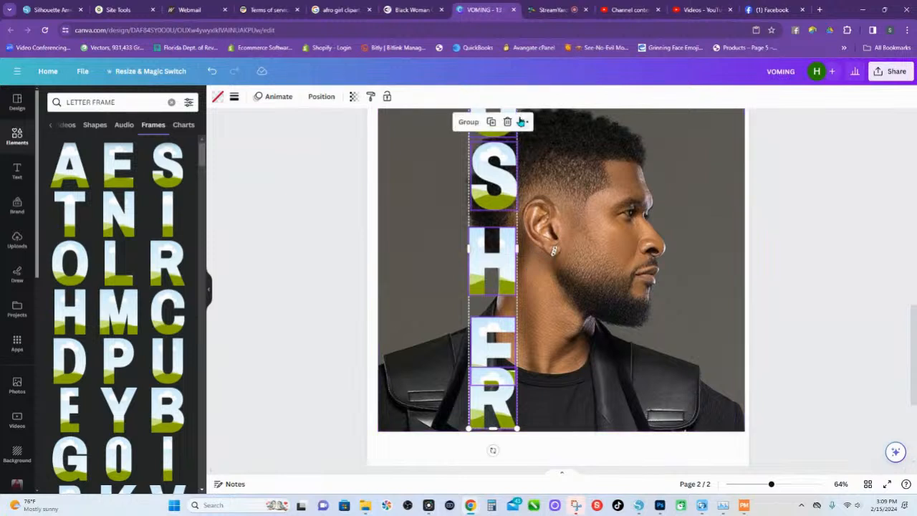
left_click(524, 122)
mouse_move(552, 289)
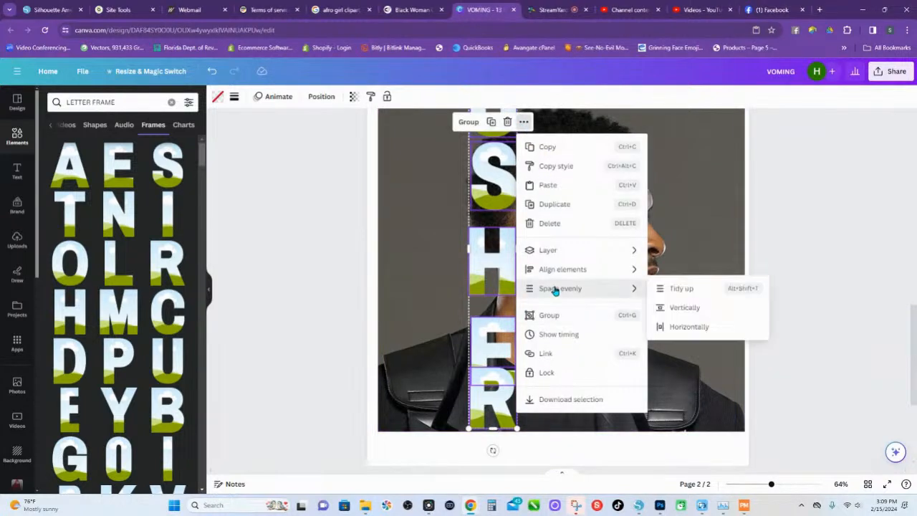
left_click(697, 309)
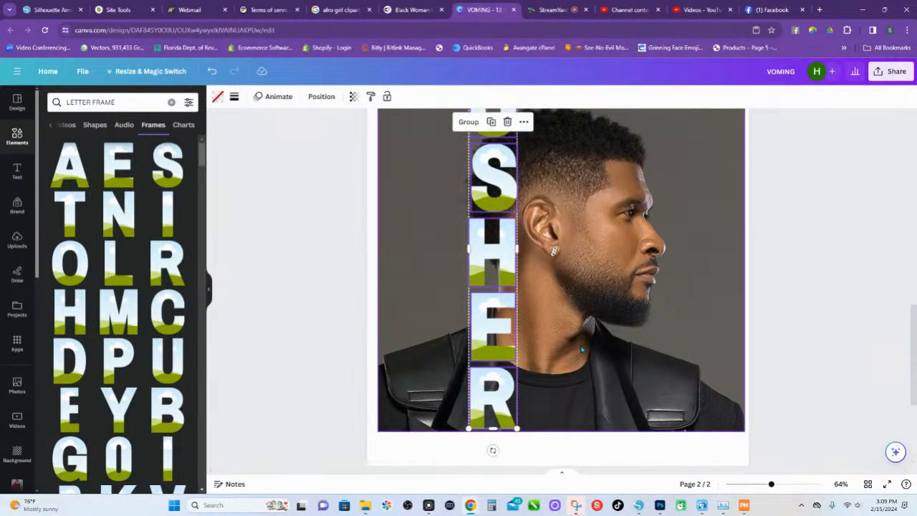
scroll(582, 349, "up", 1)
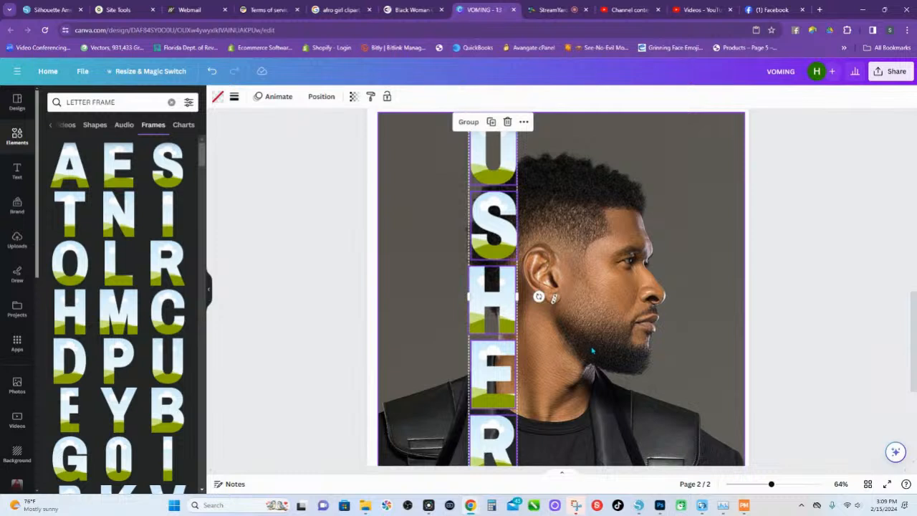
scroll(591, 349, "down", 1)
scroll(593, 351, "up", 1)
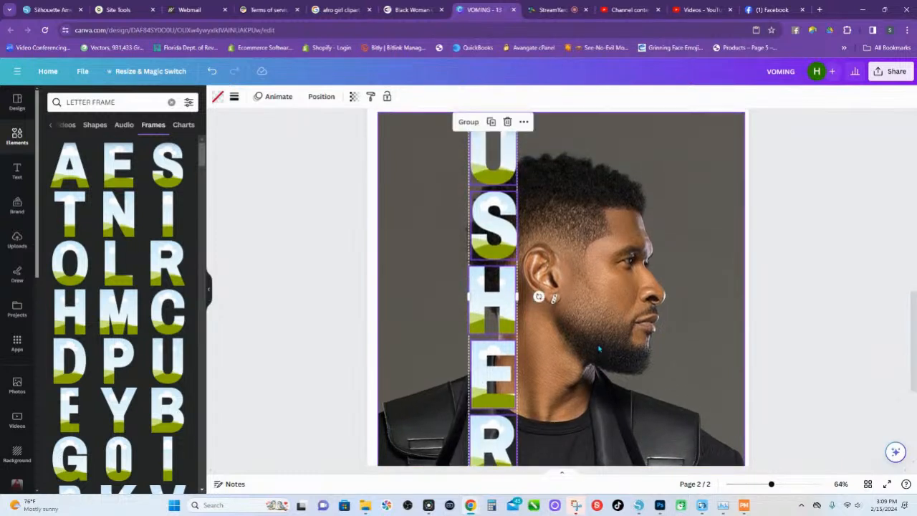
Duplicate the portrait photo five times, keeping the copies offset beside the letter column
left_click(643, 264)
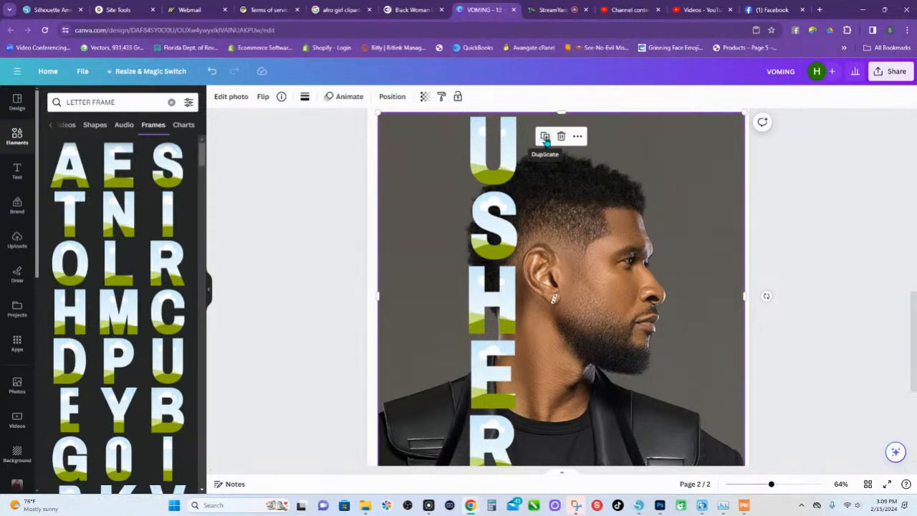
left_click(543, 136)
left_click_drag(530, 201, 563, 213)
left_click(694, 151)
left_click(705, 160)
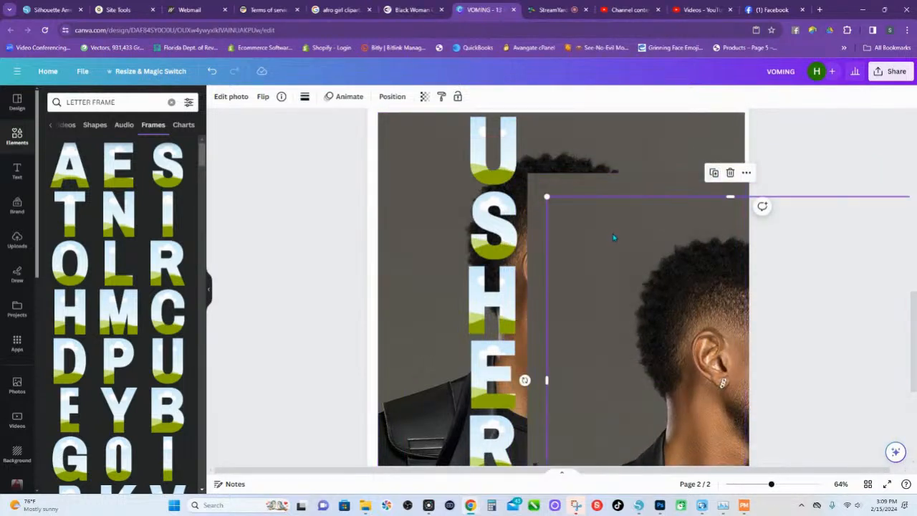
mouse_move(612, 233)
left_mouse_down()
mouse_move(640, 266)
mouse_move(609, 246)
left_mouse_up()
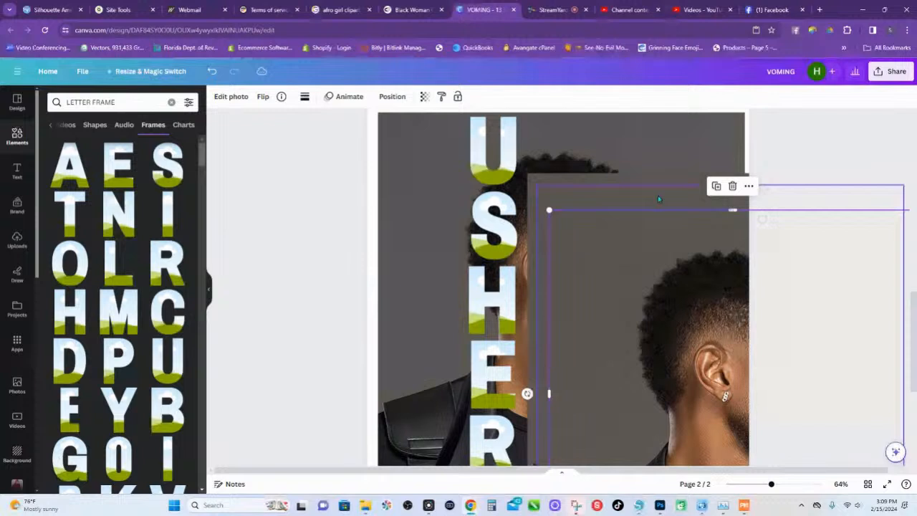
left_click(715, 186)
left_click(725, 210)
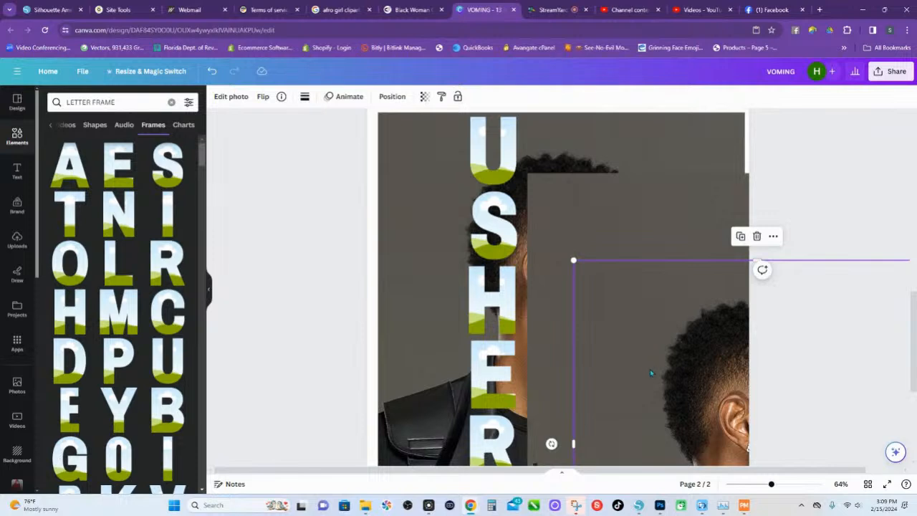
Place one copy of the portrait photo into each of the five letter frames U, S, H, E and R
left_click_drag(666, 387, 505, 284)
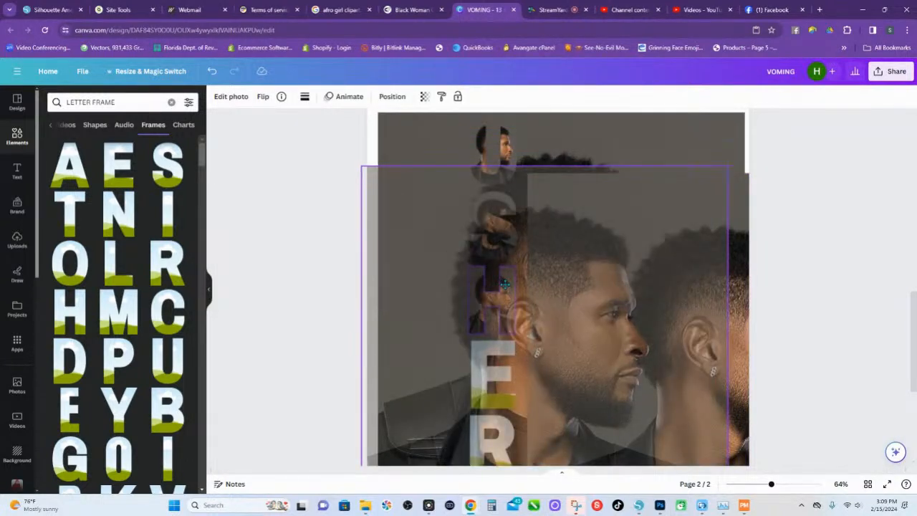
left_click_drag(504, 287, 506, 288)
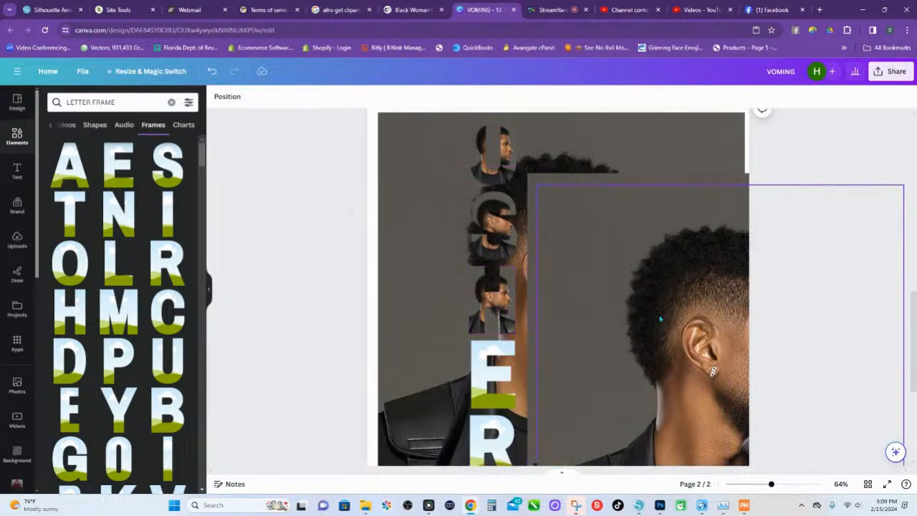
left_click_drag(691, 315, 498, 437)
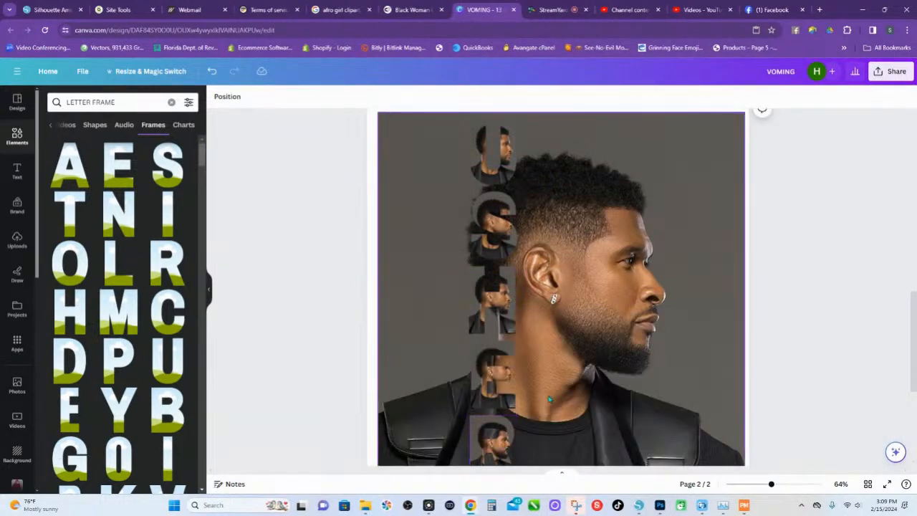
Enlarge and reposition the photo inside the U frame so it exactly covers the background portrait, and apply the crop
scroll(584, 347, "down", 1)
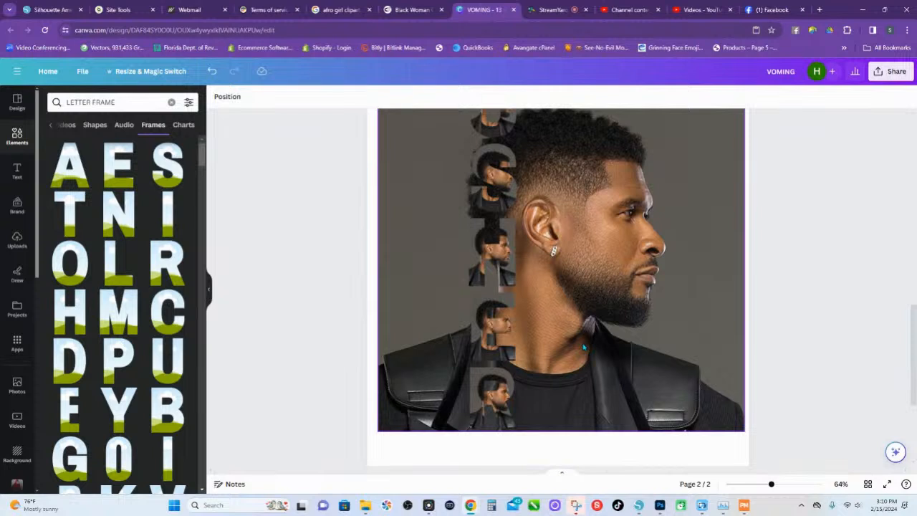
scroll(565, 335, "up", 2)
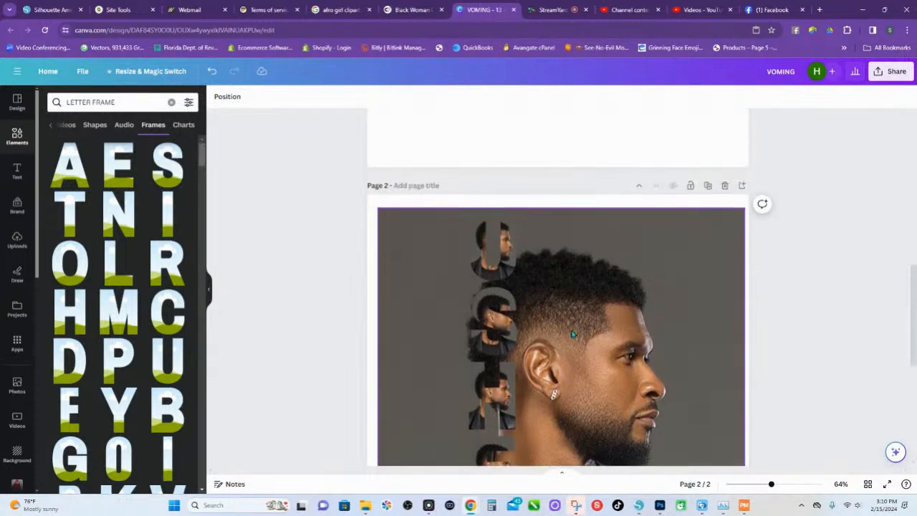
double_click(507, 247)
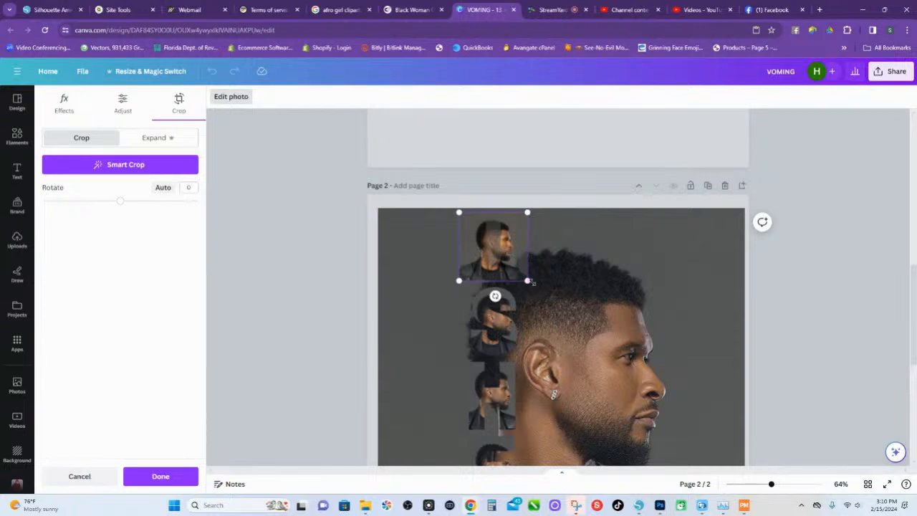
left_click_drag(527, 281, 753, 464)
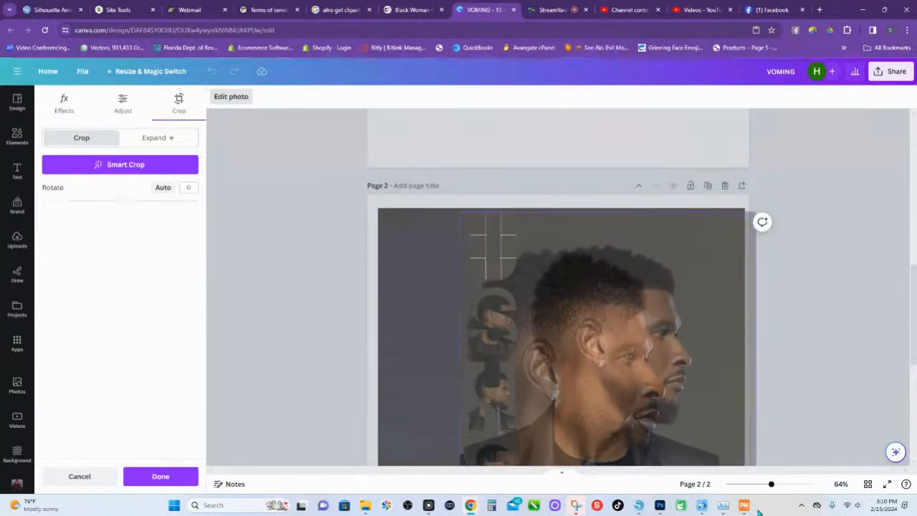
left_click_drag(663, 346, 575, 342)
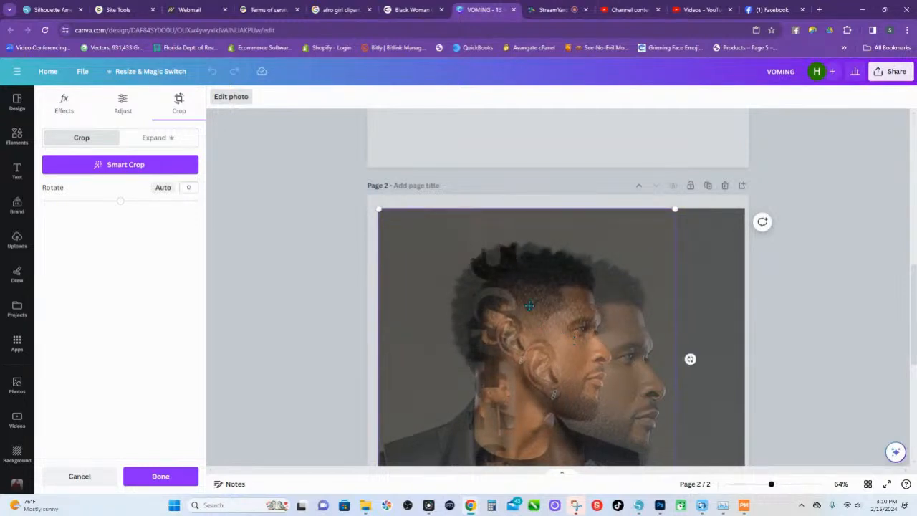
scroll(574, 341, "down", 3)
left_click_drag(675, 363, 746, 429)
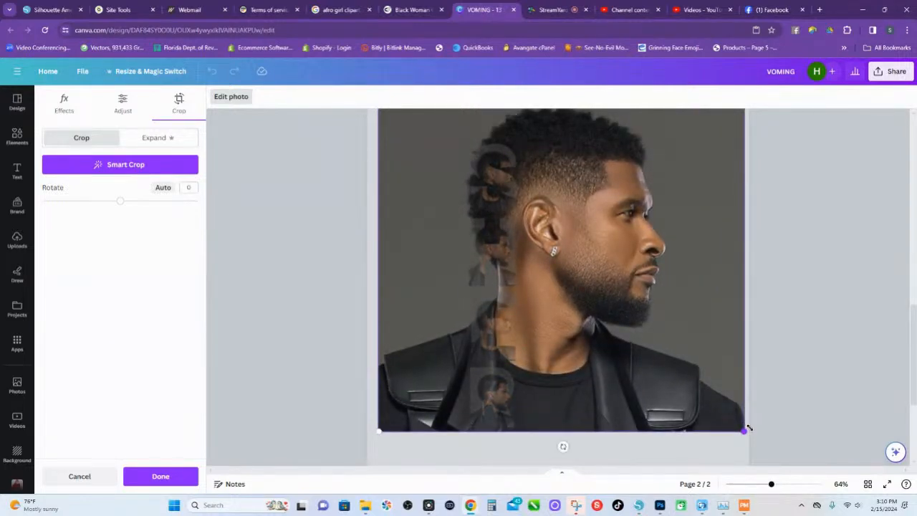
left_click(172, 477)
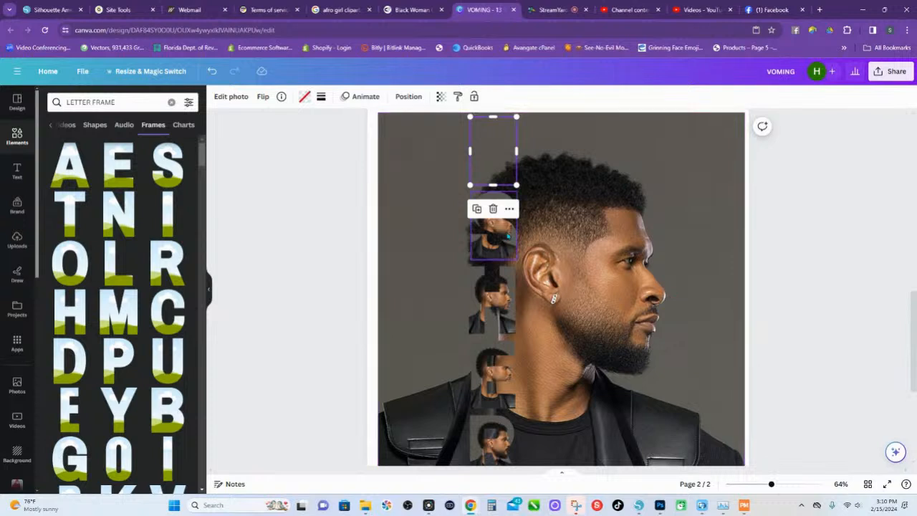
Enlarge and reposition the photo inside the S frame until it exactly covers the background portrait, and apply the crop
left_click(508, 245)
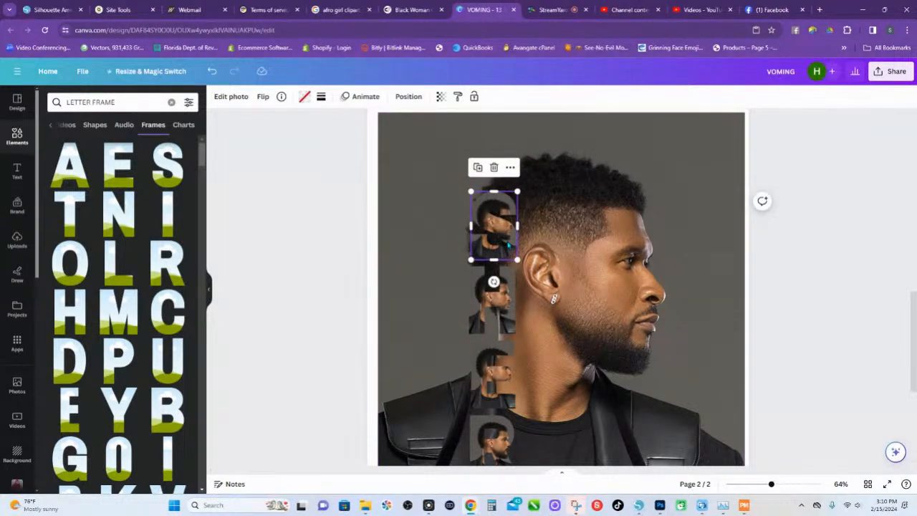
double_click(509, 245)
left_click_drag(494, 212, 405, 148)
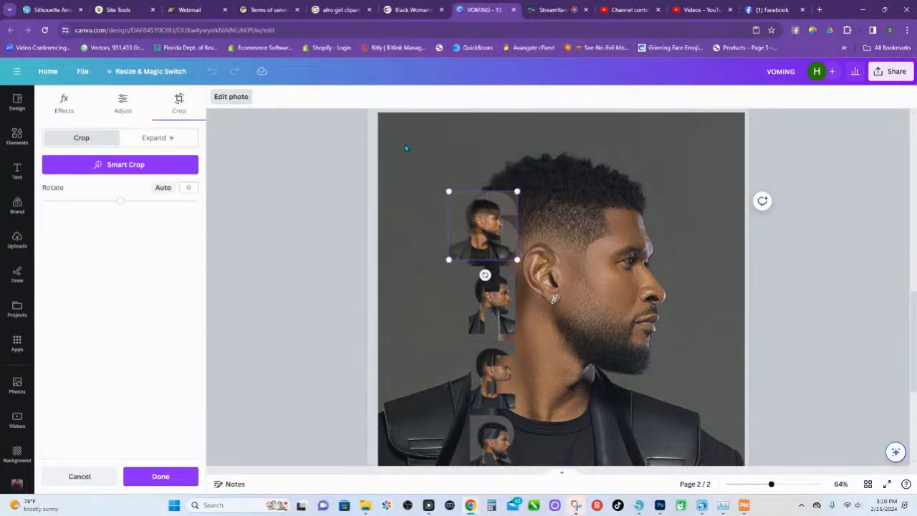
left_click_drag(448, 191, 373, 102)
left_click_drag(396, 135, 417, 147)
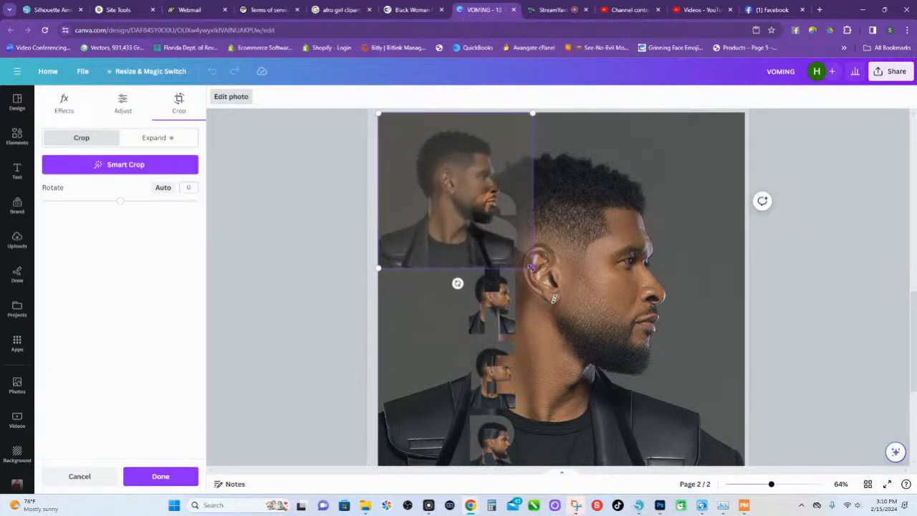
left_click_drag(531, 267, 732, 494)
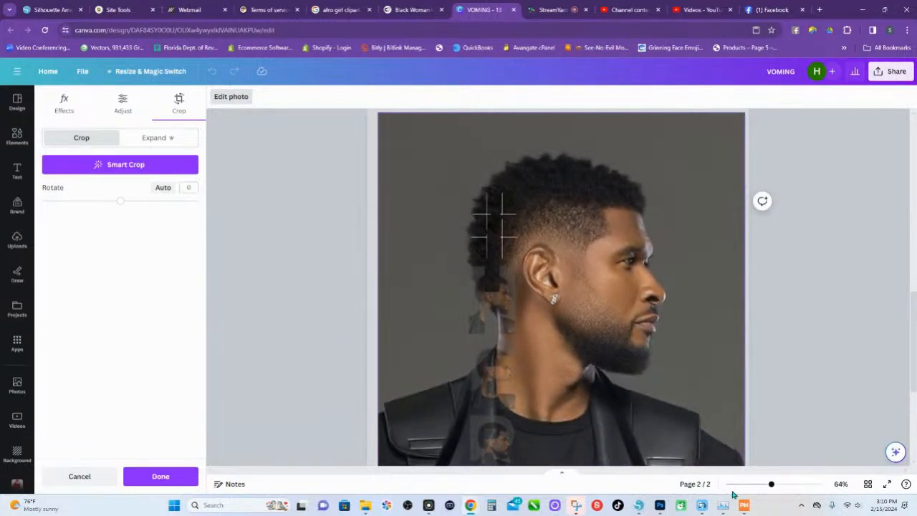
left_click(598, 392)
Scale and align the photo inside the H frame to match the background portrait exactly, and apply the crop
left_click(506, 303)
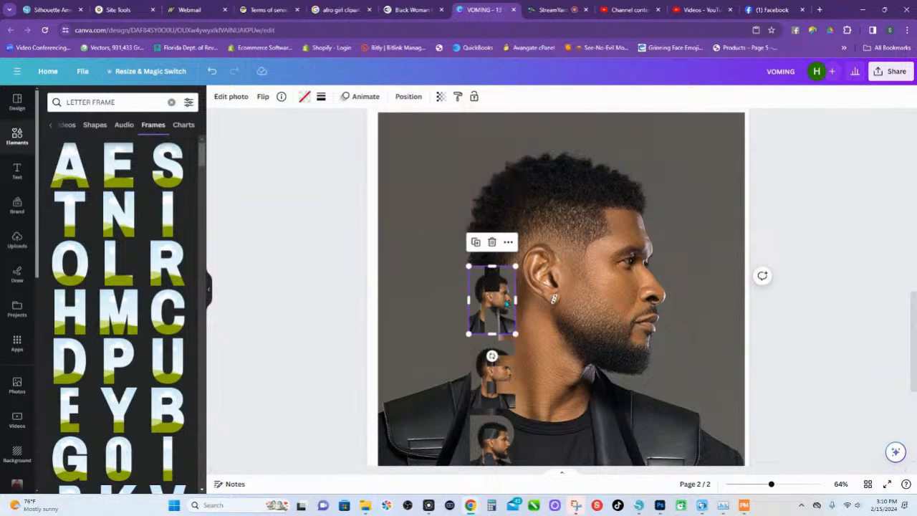
double_click(511, 308)
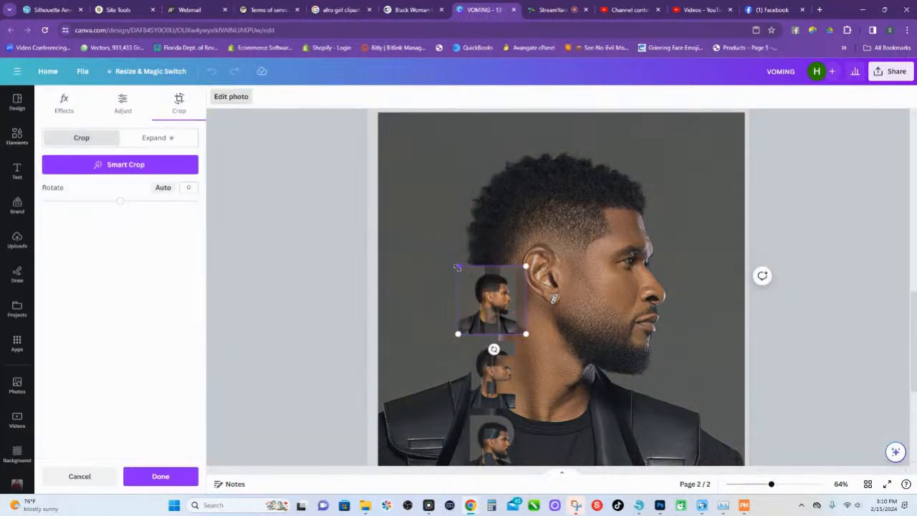
left_click_drag(467, 267, 373, 170)
left_click_drag(425, 191, 439, 179)
left_click_drag(549, 175, 523, 179)
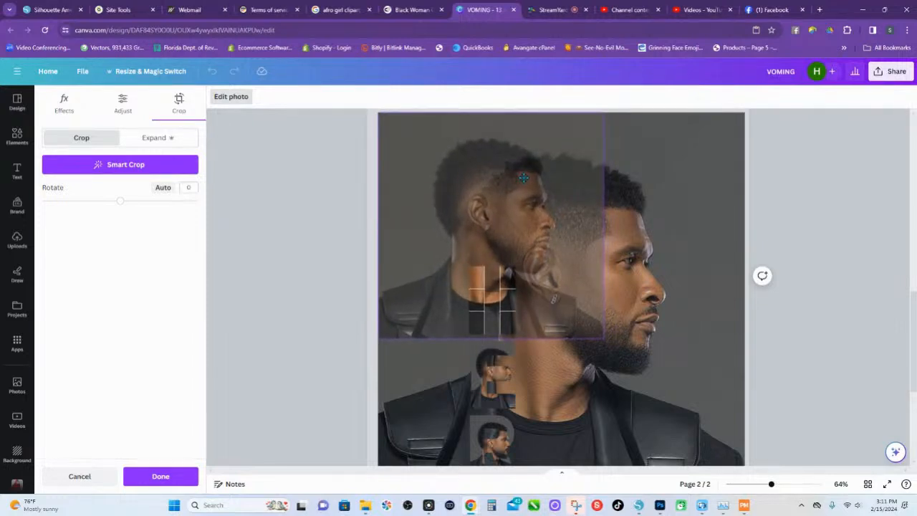
left_click_drag(601, 338, 743, 464)
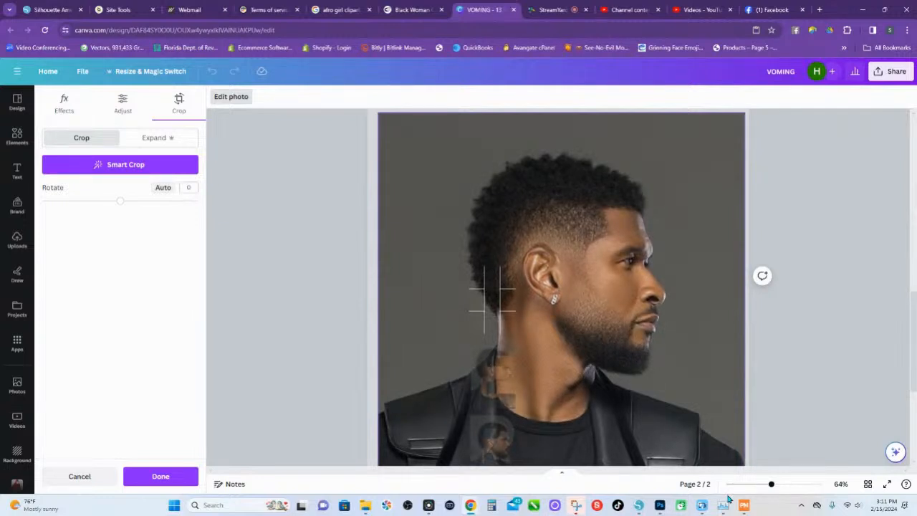
left_click(525, 346)
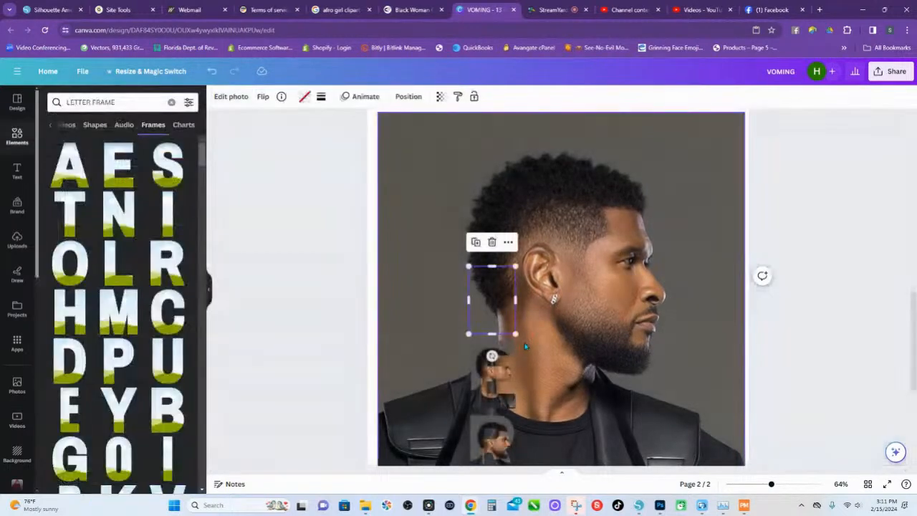
Enlarge the photo inside the E frame in stages, line it up with the background portrait's edges, and apply the crop
left_click(503, 353)
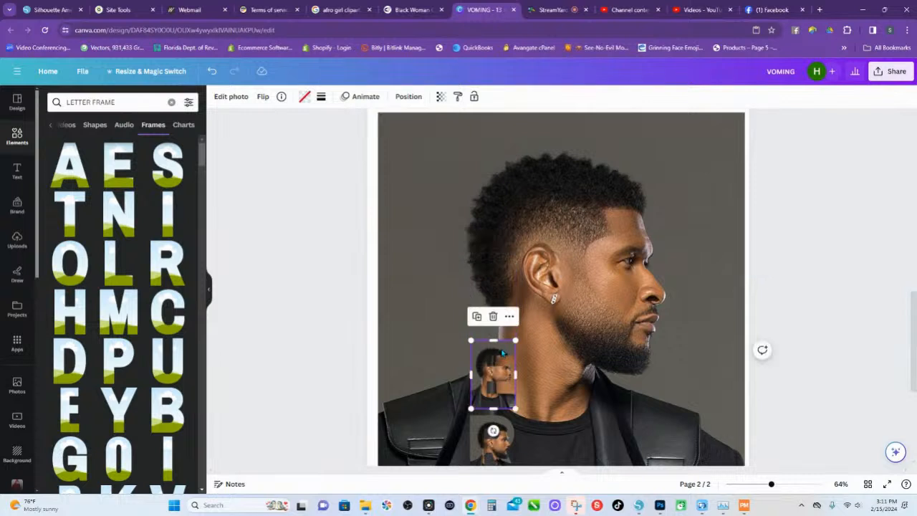
double_click(505, 349)
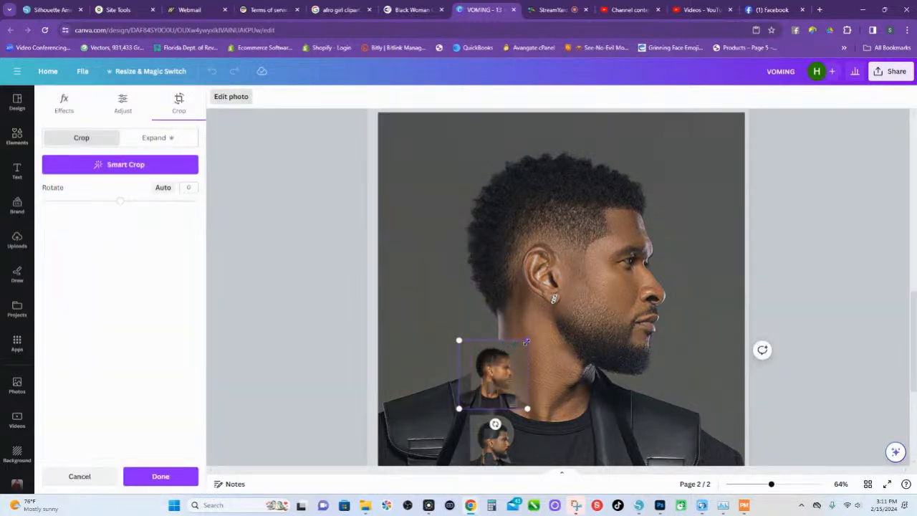
left_click_drag(525, 341, 590, 276)
left_click_drag(565, 351, 544, 364)
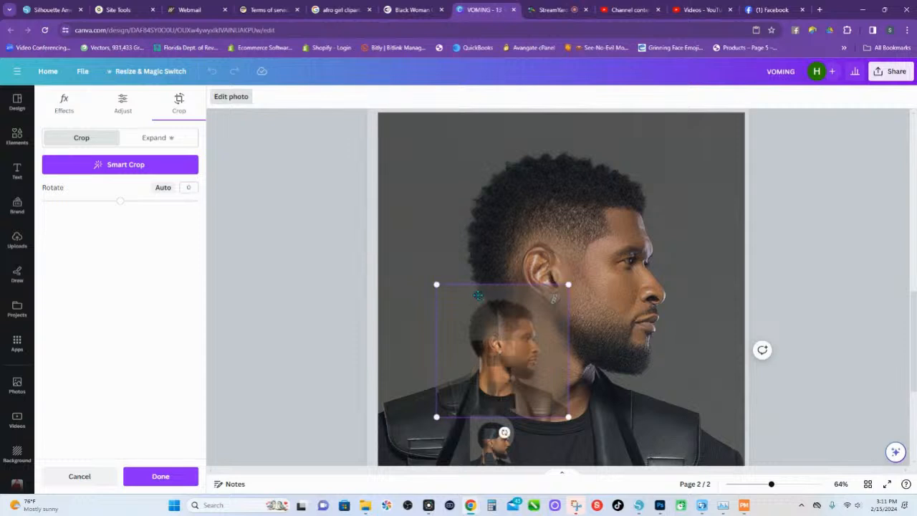
left_click_drag(437, 290, 365, 213)
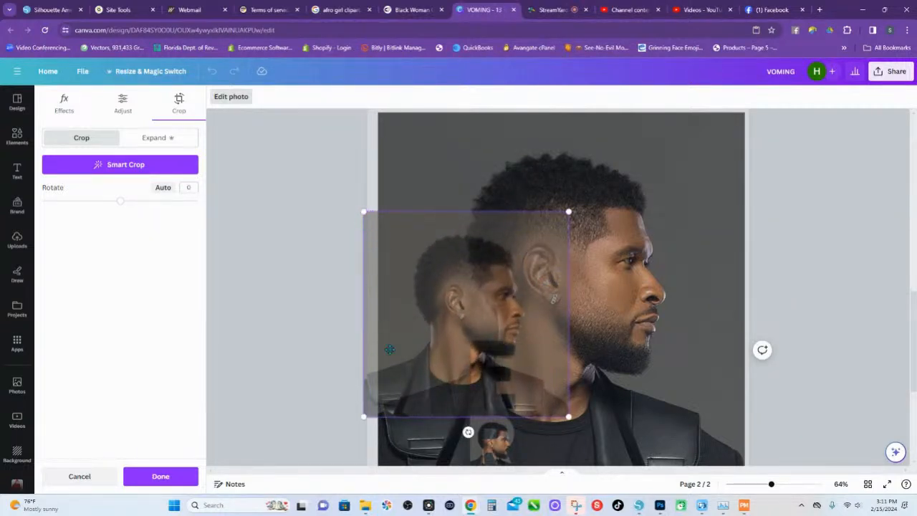
left_click_drag(404, 345, 405, 284)
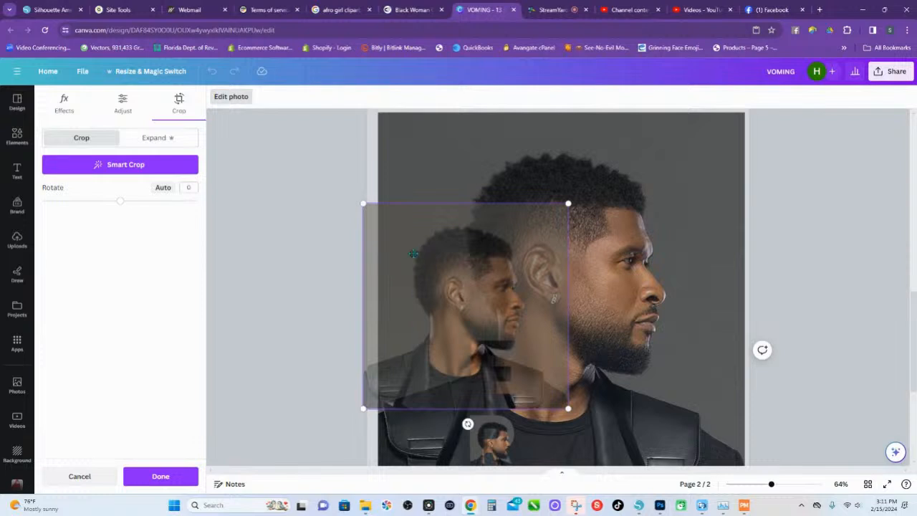
left_click_drag(363, 203, 264, 109)
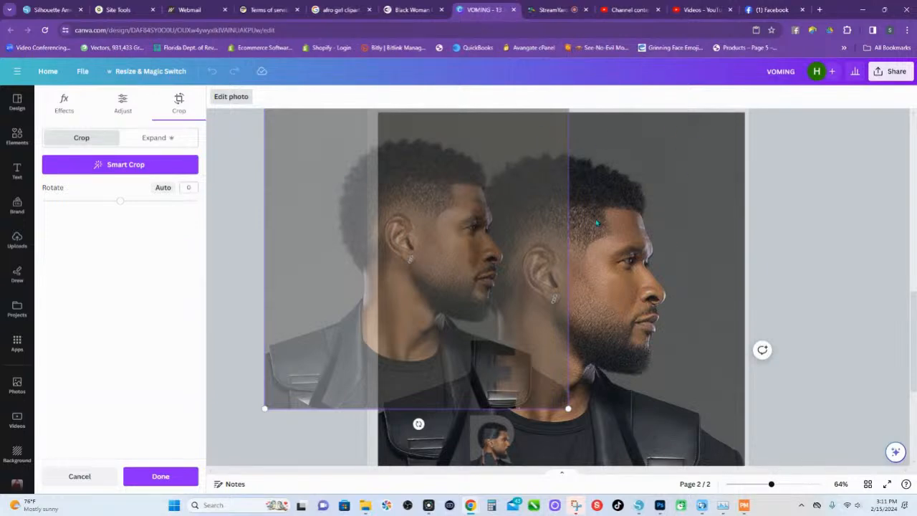
left_click_drag(447, 178, 594, 186)
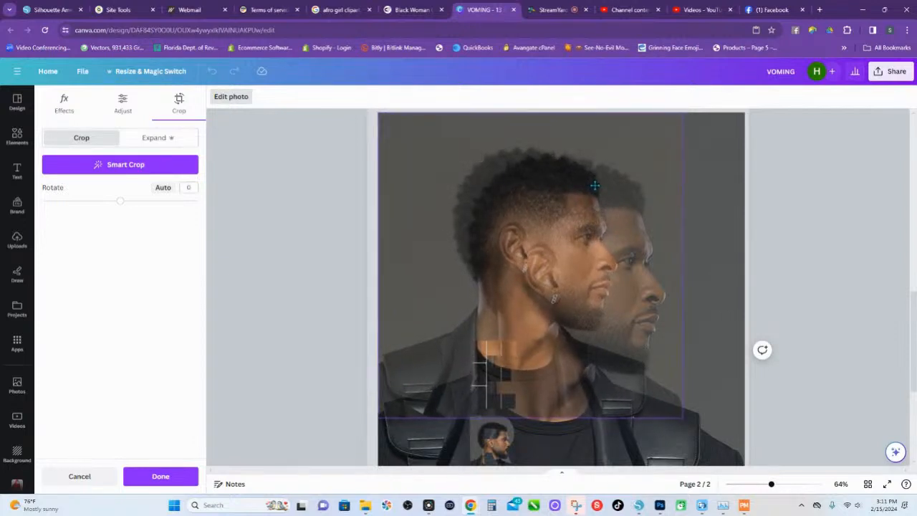
left_click_drag(594, 185, 595, 188)
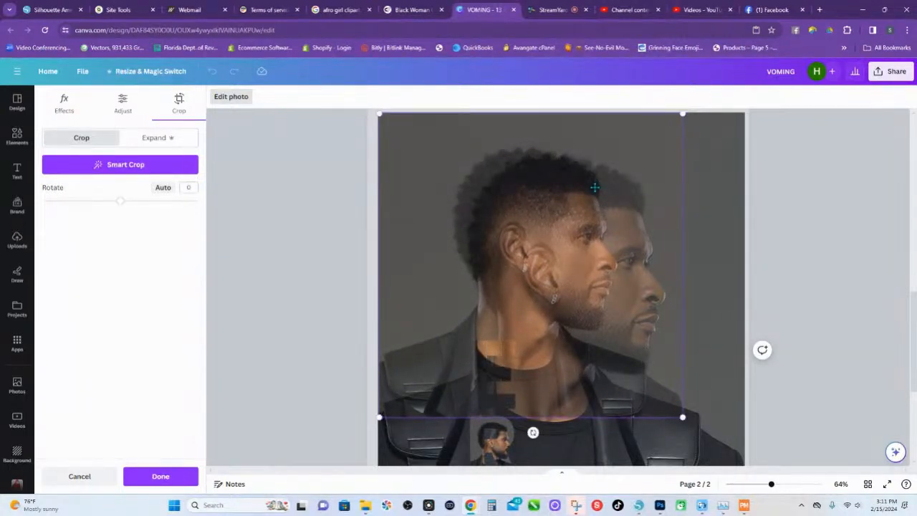
left_click_drag(682, 416, 740, 484)
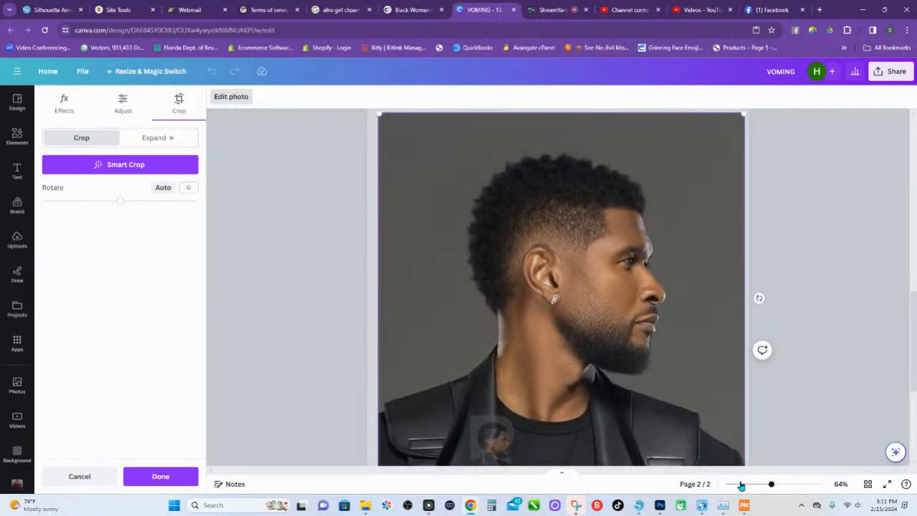
left_click(562, 487)
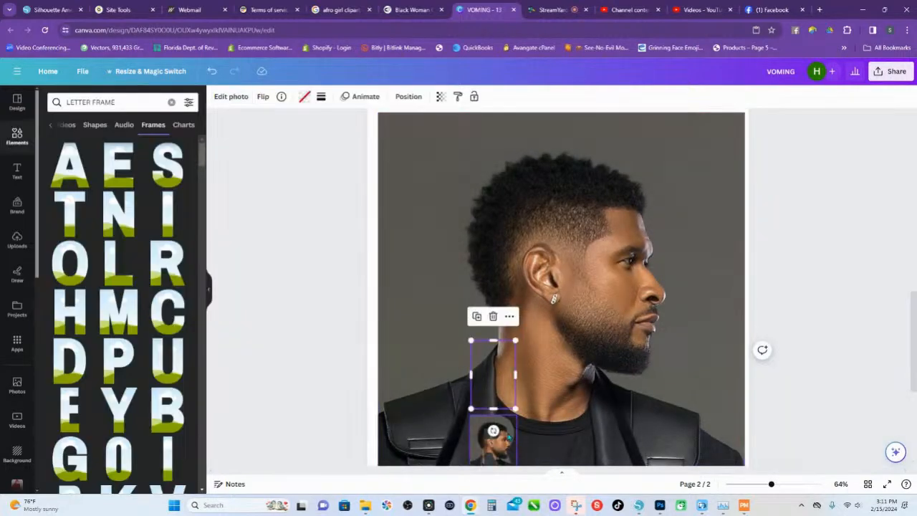
Resize and shift the photo inside the R frame until it matches the full background portrait, and apply the crop
left_click(507, 435)
double_click(507, 435)
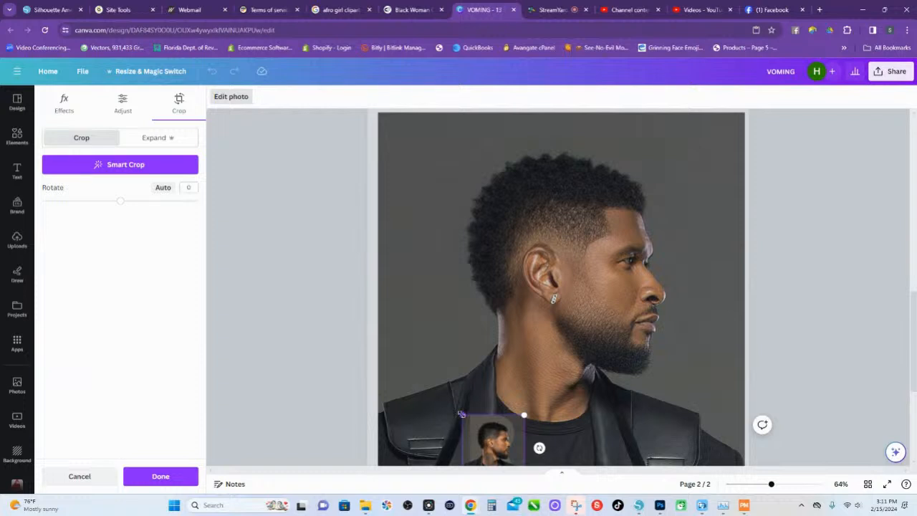
left_click_drag(470, 416, 284, 134)
scroll(520, 327, "down", 3)
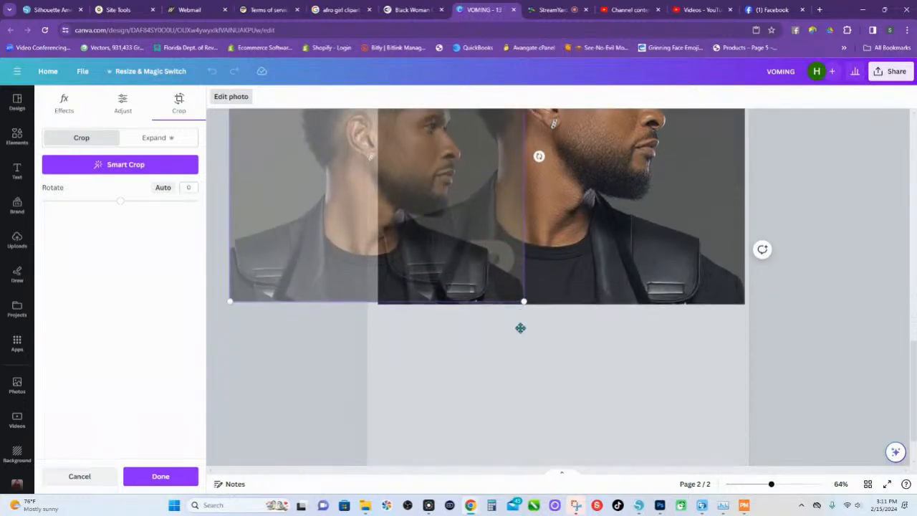
scroll(524, 321, "up", 1)
left_click_drag(524, 333, 555, 365)
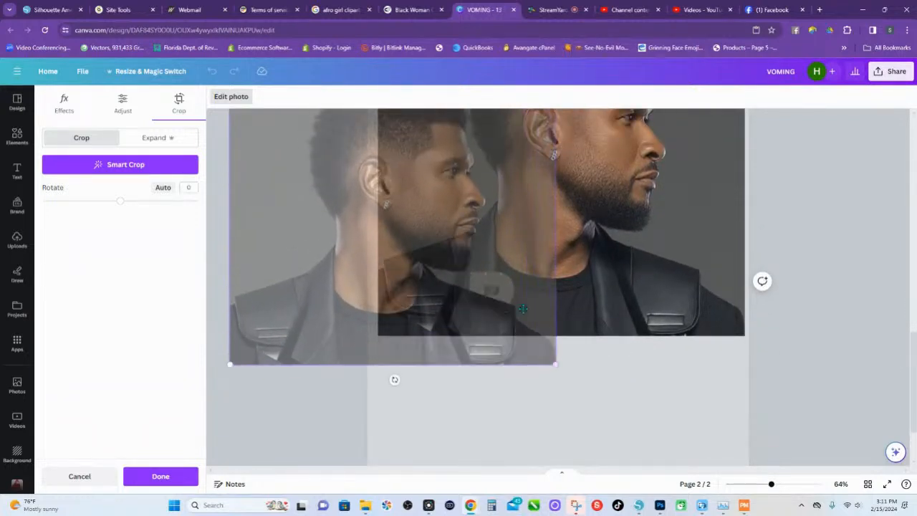
left_click_drag(524, 311, 724, 276)
scroll(419, 137, "up", 3)
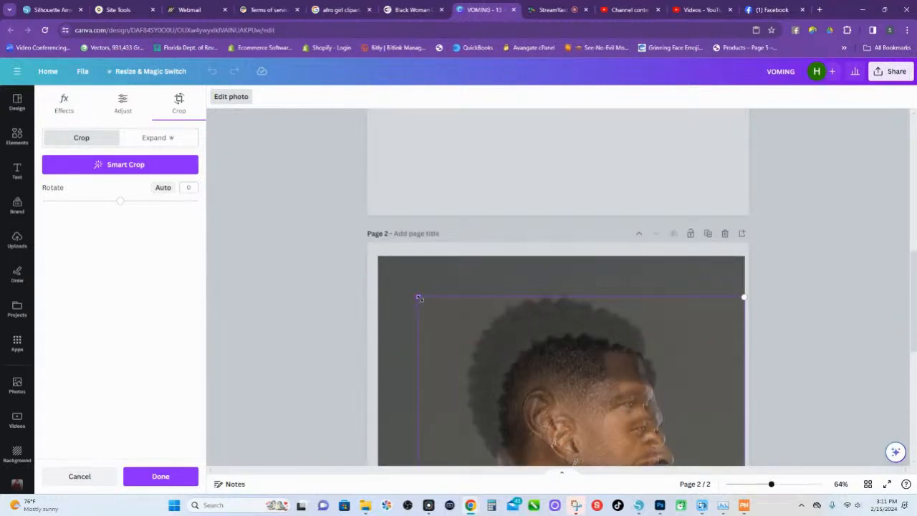
left_click_drag(420, 298, 372, 264)
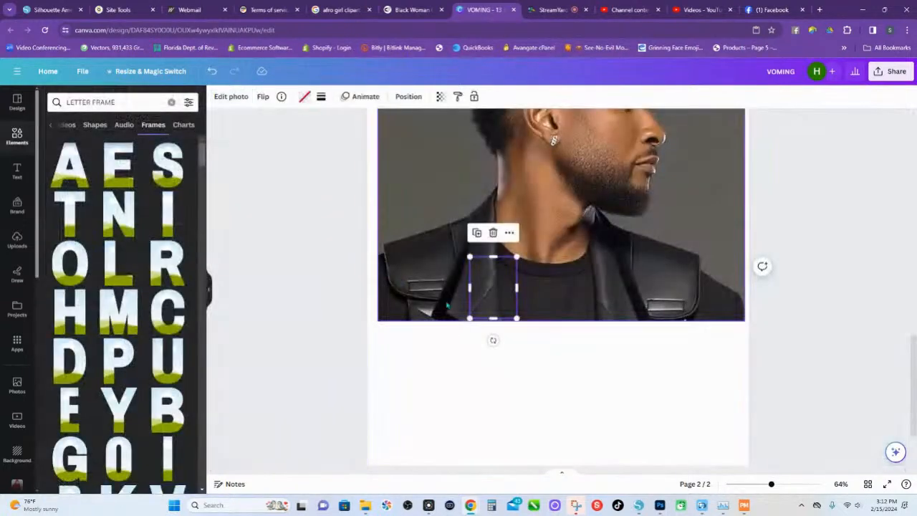
Add a square shape to page 2 and align it with the top-left corner of the portrait photo
scroll(540, 317, "up", 2)
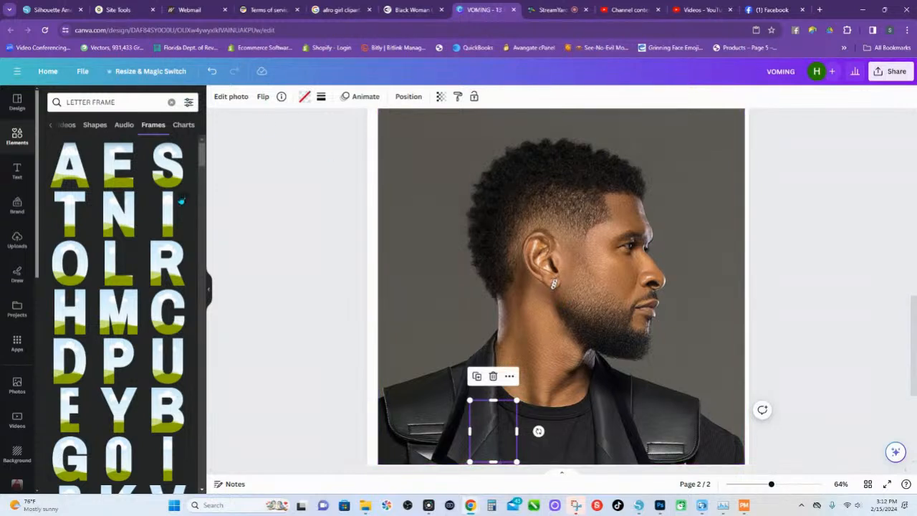
left_click(17, 137)
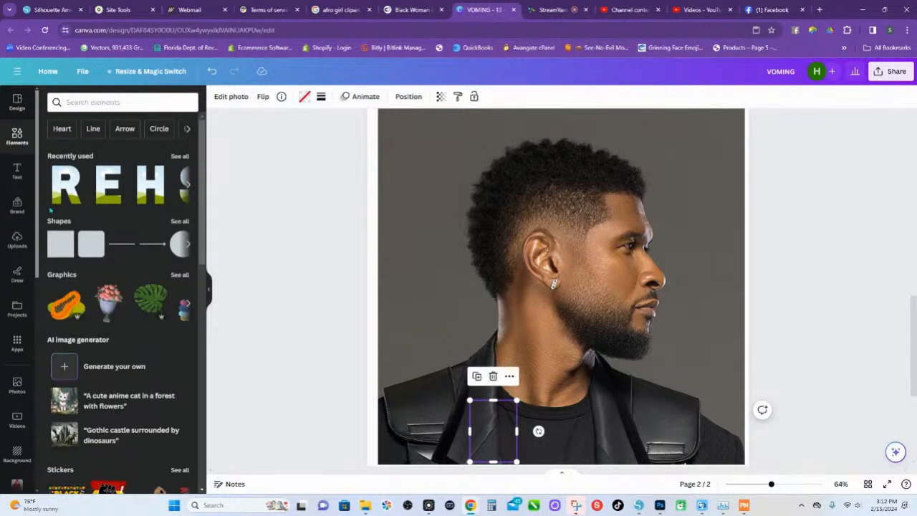
left_click(61, 243)
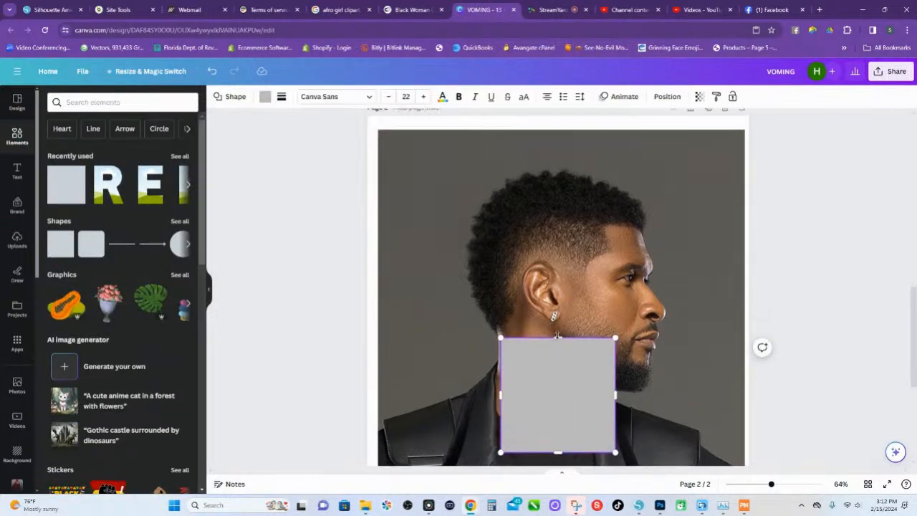
scroll(306, 293, "up", 2)
left_click_drag(530, 395, 408, 190)
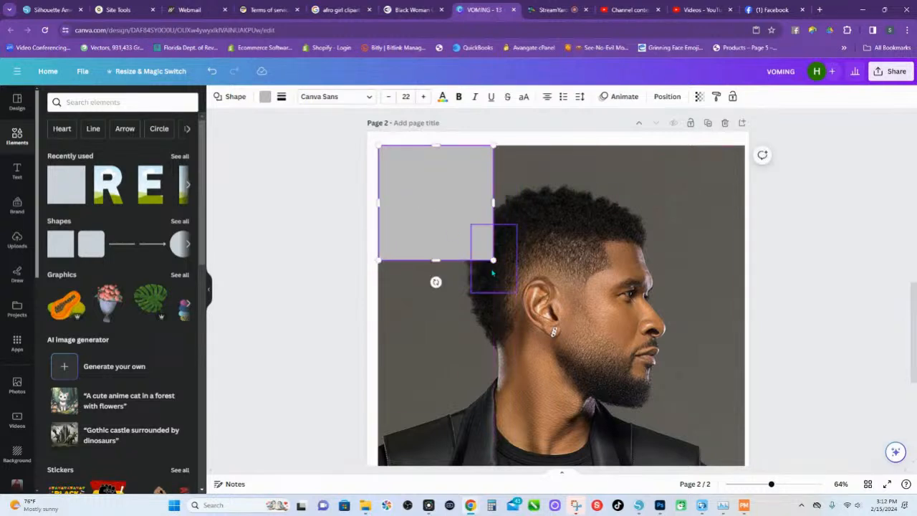
Stretch the square into a full-height rectangle covering slightly more than the left half of the portrait photo
left_click_drag(493, 261, 565, 483)
scroll(566, 430, "down", 3)
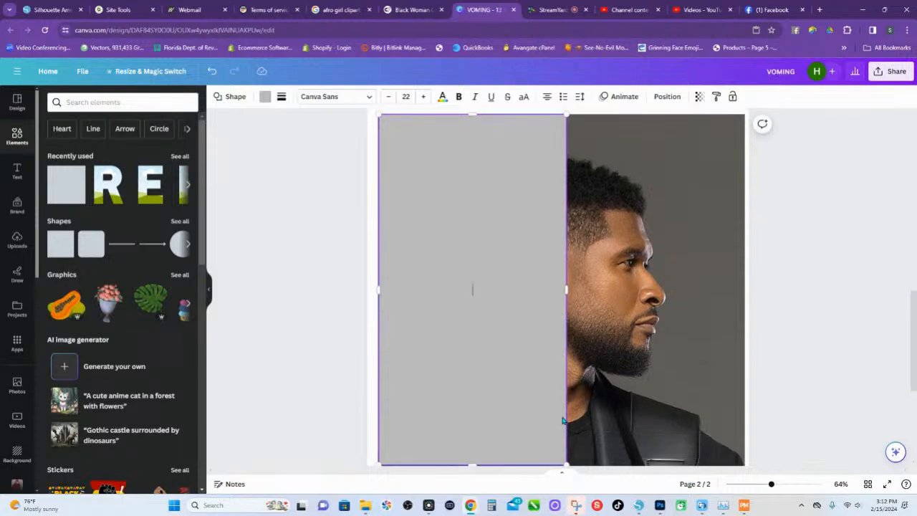
left_click_drag(565, 304, 581, 322)
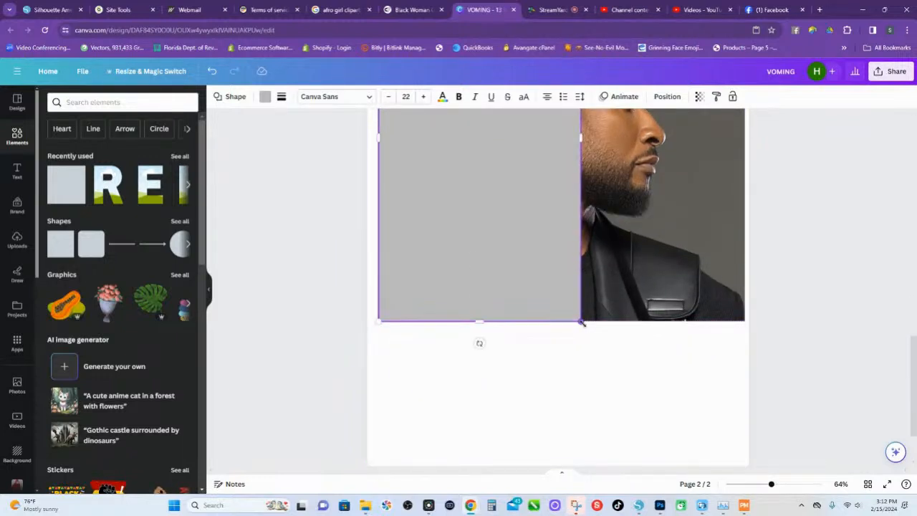
scroll(523, 301, "up", 3)
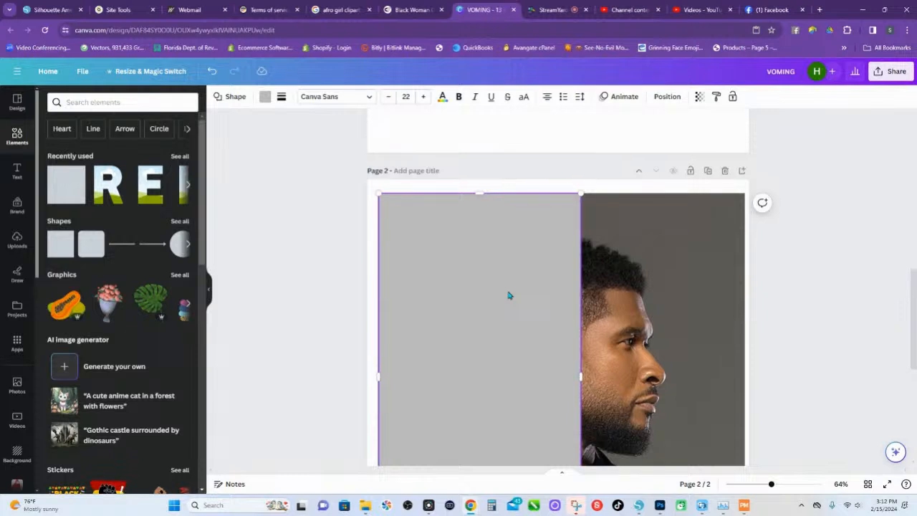
scroll(462, 302, "down", 1)
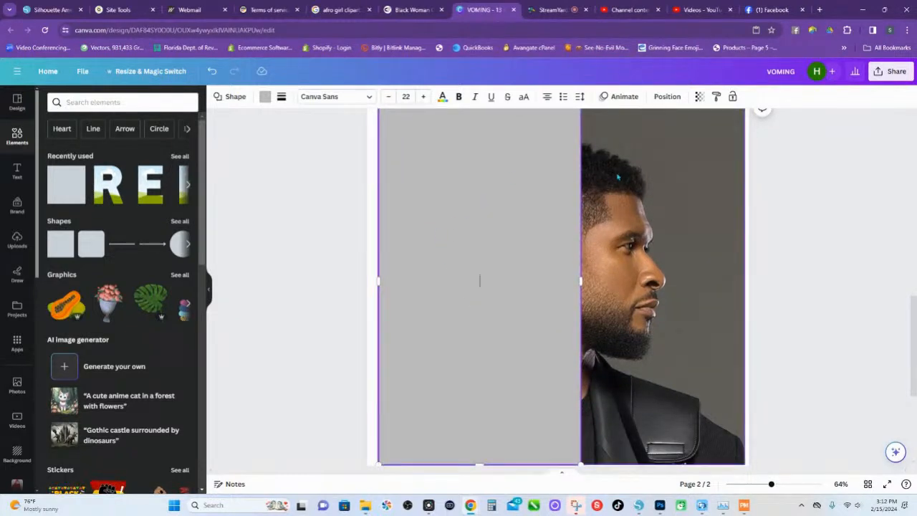
Move the grey rectangle's layer below the U, S, H, E and R letter frames, directly above the portrait photo
left_click(667, 99)
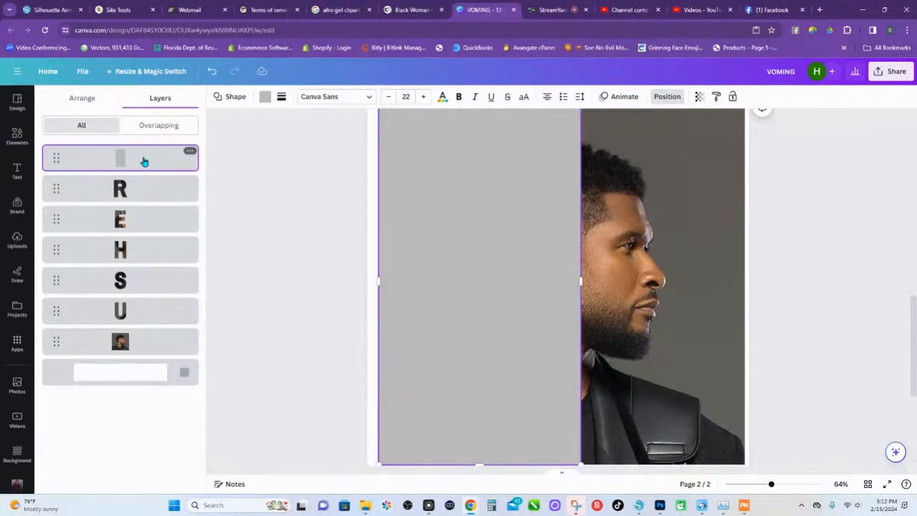
left_click_drag(143, 161, 145, 324)
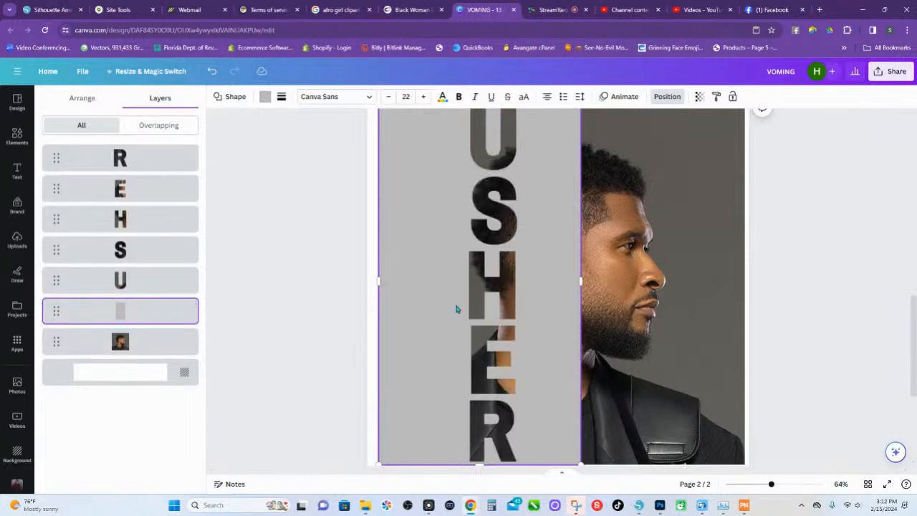
scroll(458, 308, "up", 1)
scroll(547, 288, "up", 1)
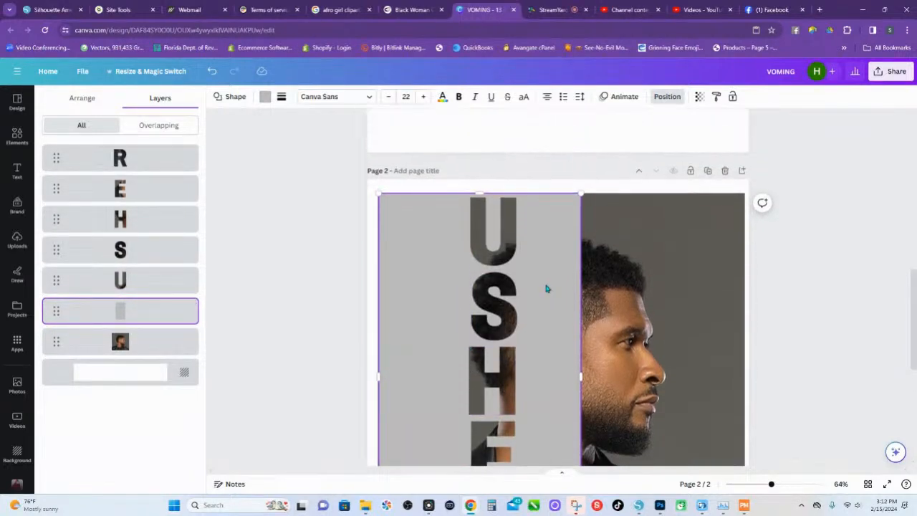
Add the orange-and-white BAKED FRESH font combination to page 2
scroll(546, 287, "down", 1)
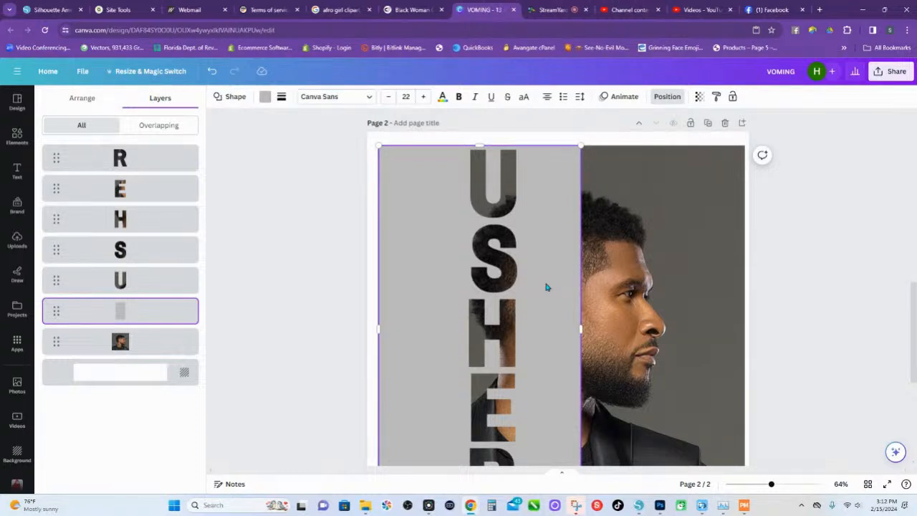
scroll(547, 287, "down", 1)
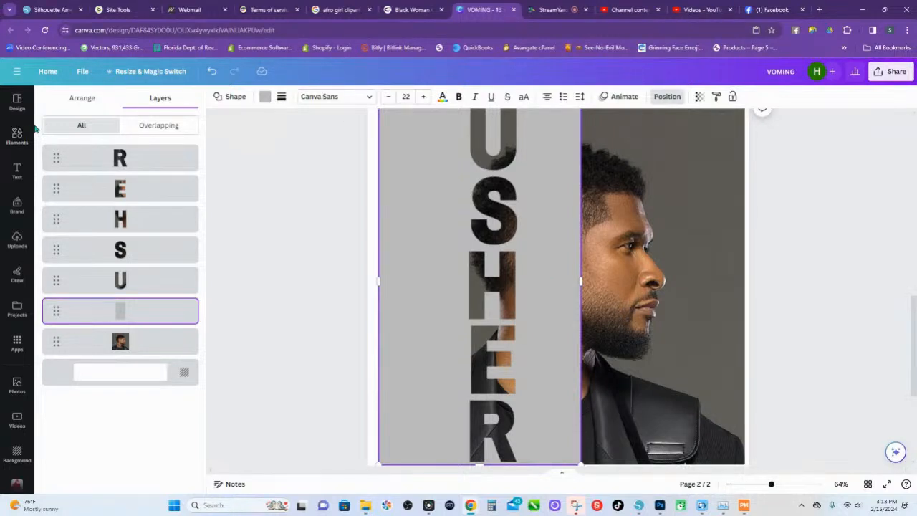
left_click(19, 177)
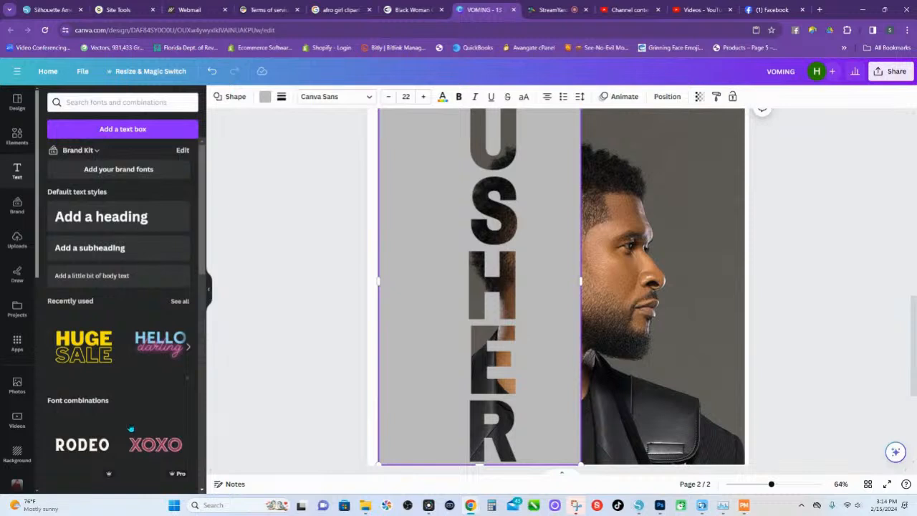
scroll(123, 387, "down", 3)
scroll(124, 385, "down", 2)
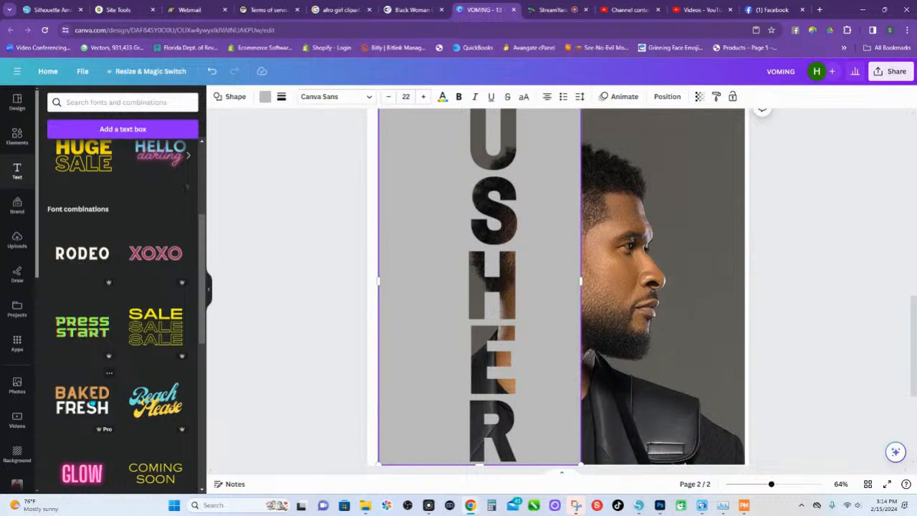
left_click(82, 405)
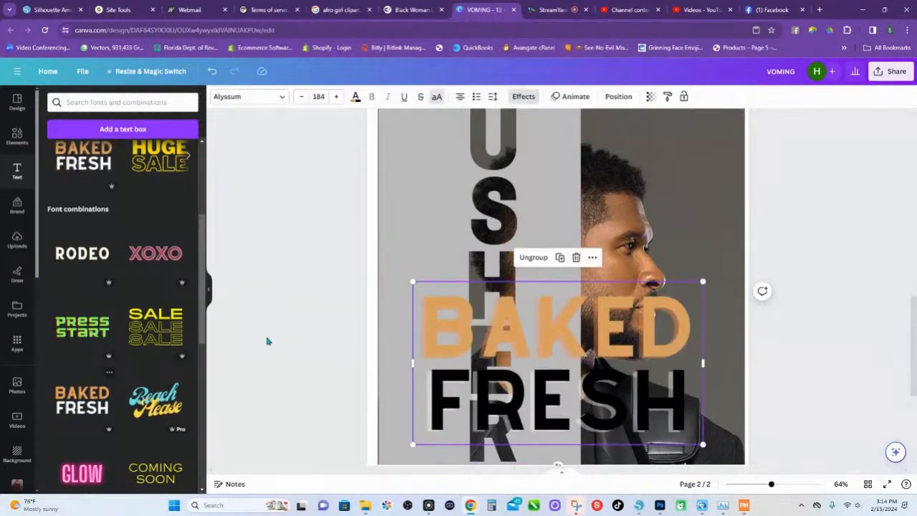
Shrink the BAKED FRESH text group to font size 67.2 and place it in the portrait photo's top-right corner
left_click_drag(702, 282, 750, 118)
scroll(119, 266, "up", 2)
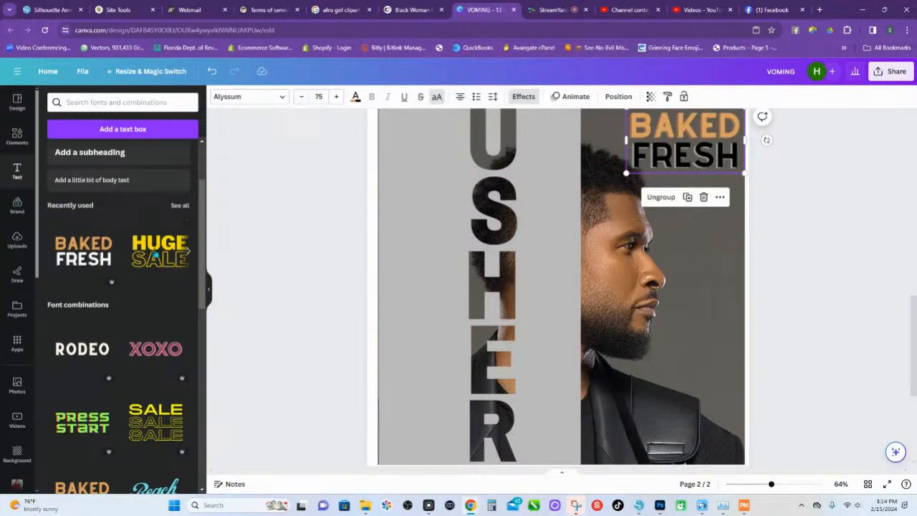
scroll(501, 258, "up", 2)
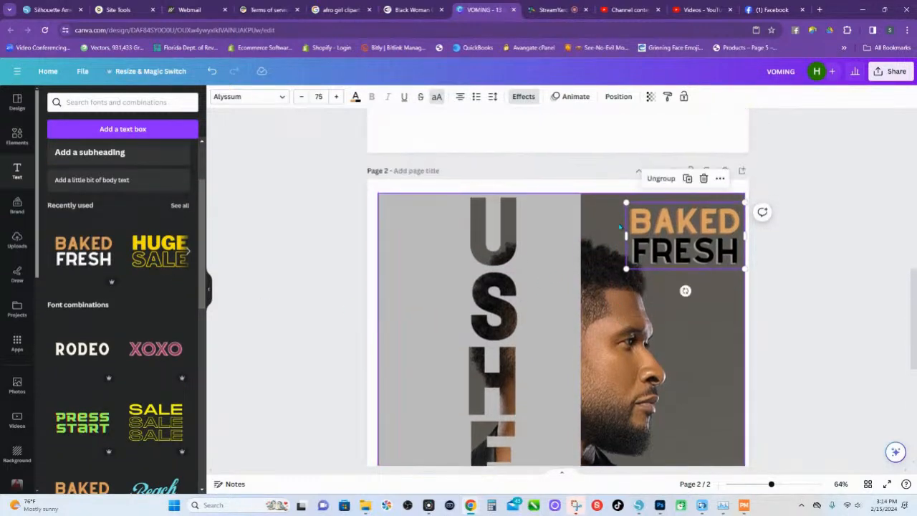
left_click_drag(625, 269, 682, 245)
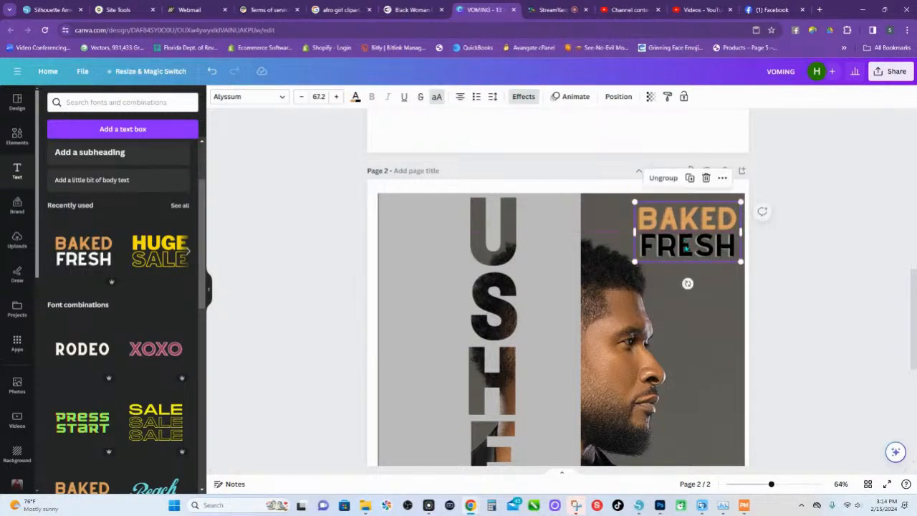
left_click(707, 298)
Replace the word BAKED with COMING and widen its text box so the word fits on one line
left_click(723, 228)
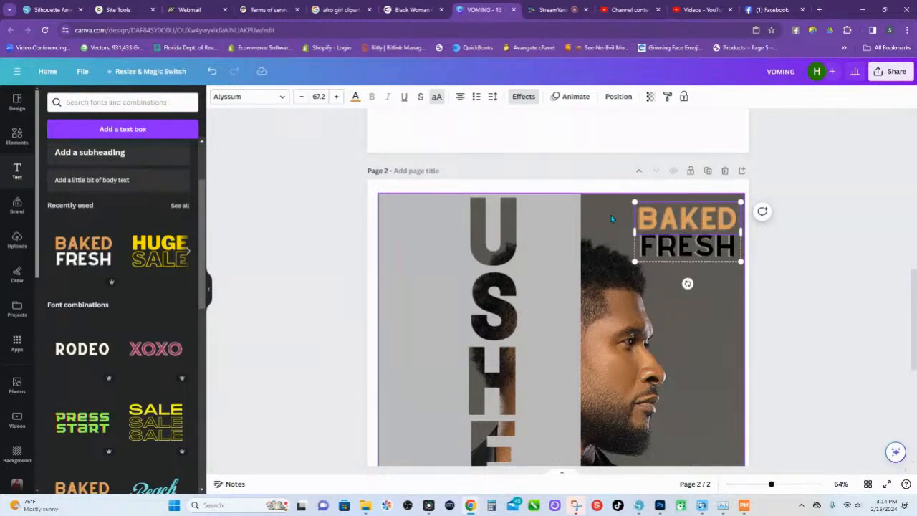
type("COMING")
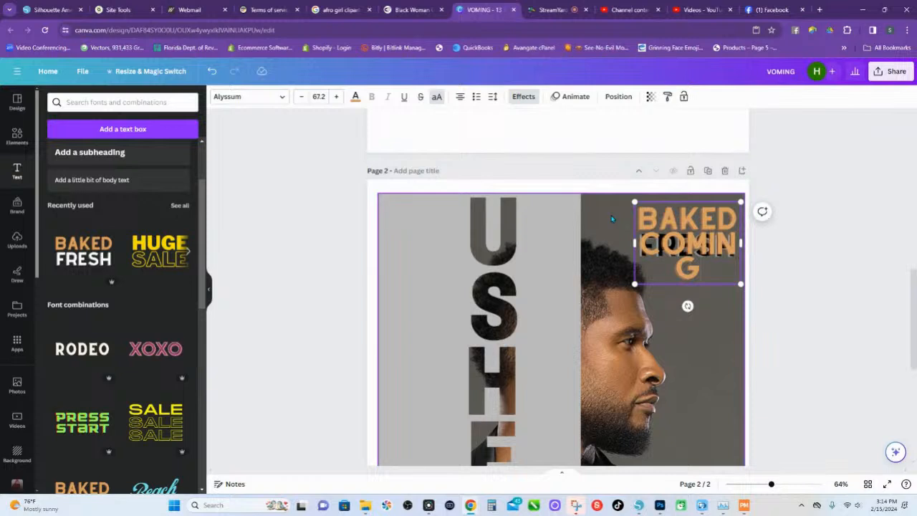
left_click_drag(633, 241, 555, 245)
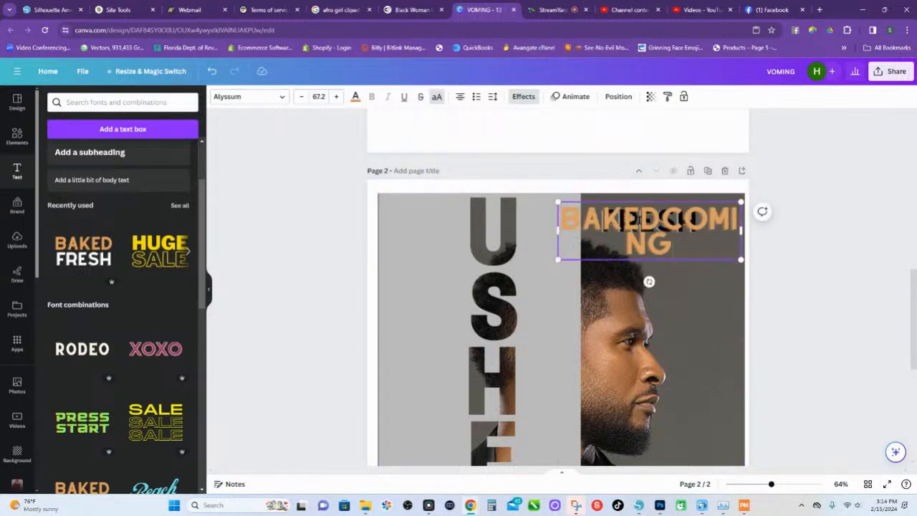
left_click_drag(659, 219, 581, 219)
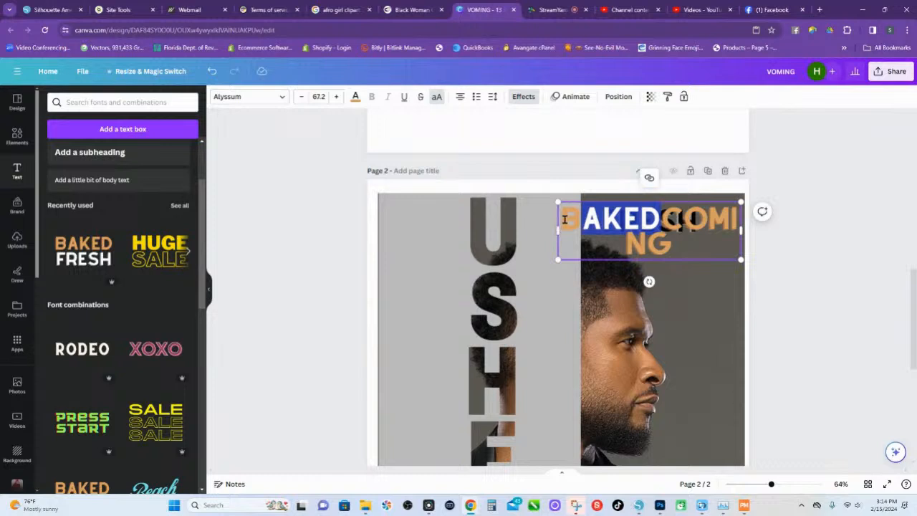
key("BackSpace")
key("BackSpace")
left_click(723, 250)
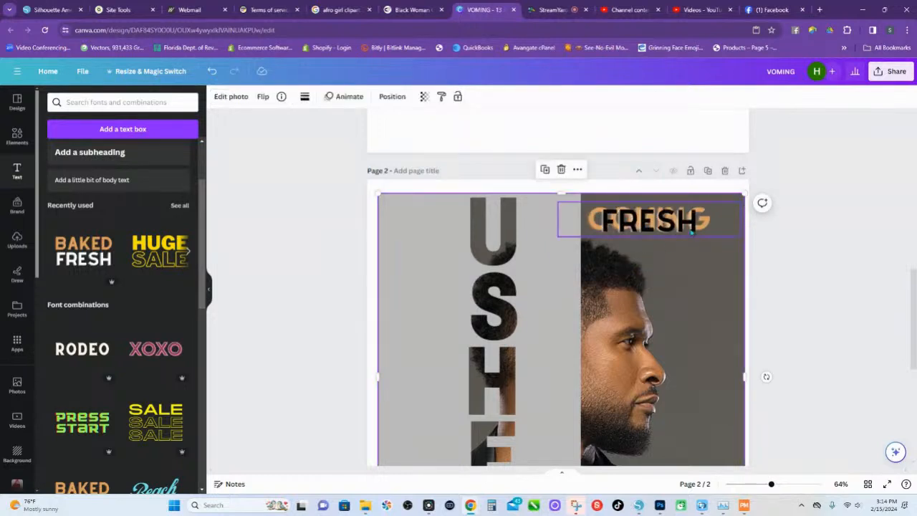
Ungroup the COMING and FRESH text lines and move COMING up towards the photo's top-right corner
left_click_drag(703, 229, 702, 241)
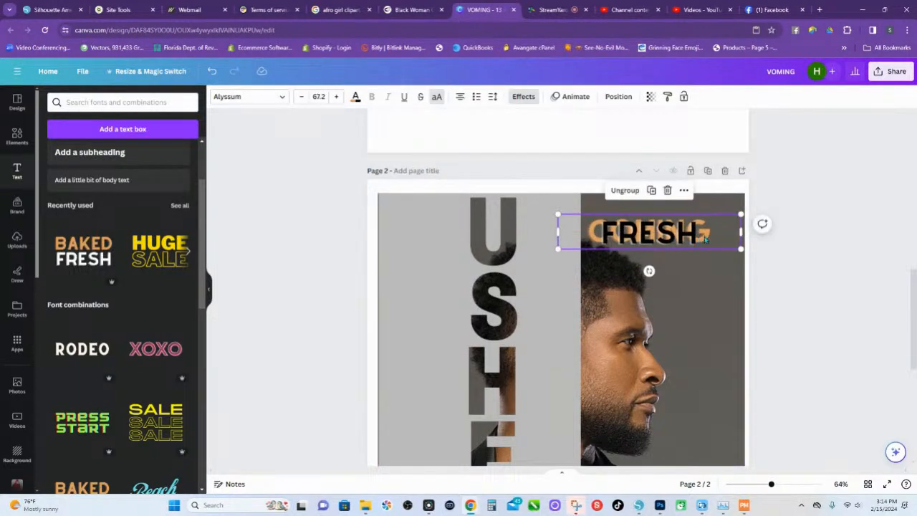
left_click(698, 240)
double_click(693, 233)
left_click(691, 252)
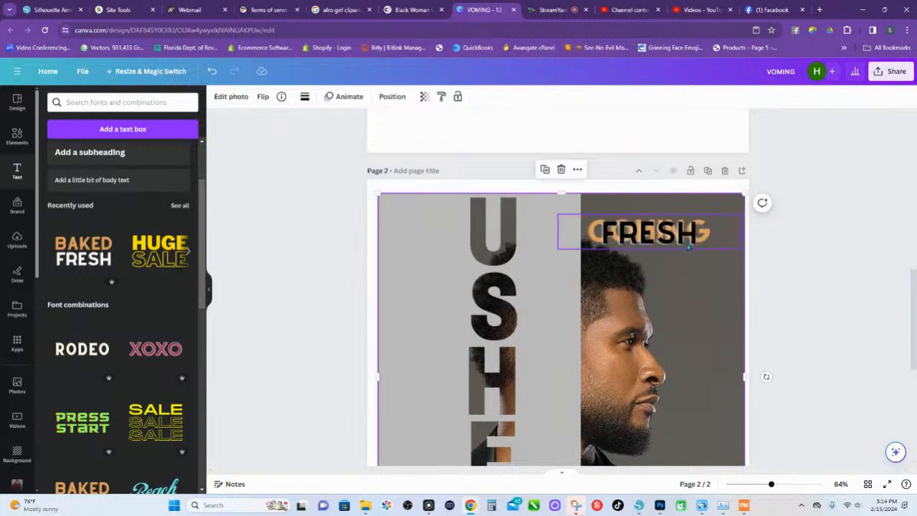
left_click_drag(689, 239, 703, 217)
right_click(692, 235)
left_click(676, 191)
left_click(681, 204)
left_click(699, 273)
left_click(669, 252)
Place the FRESH line beneath COMING and replace its text with HOME
left_click_drag(684, 252, 695, 234)
double_click(695, 234)
type("HOME")
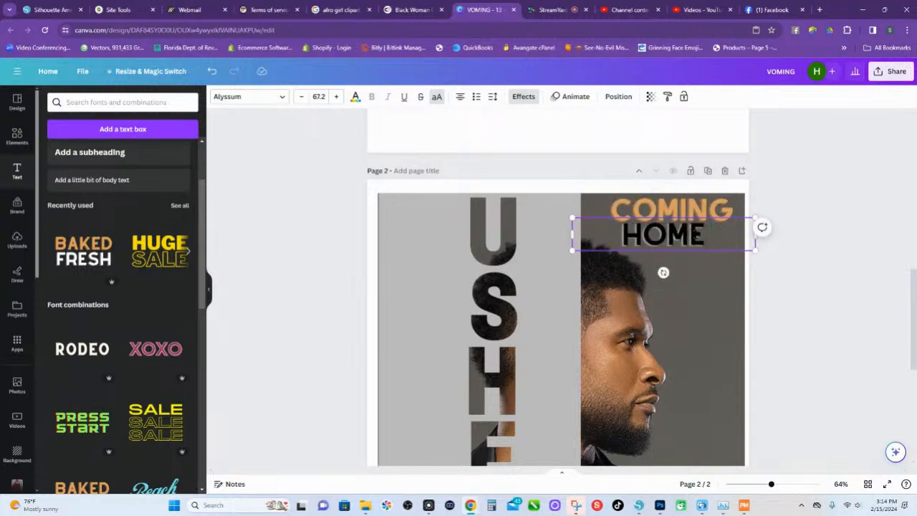
left_click(663, 272)
left_click(645, 238)
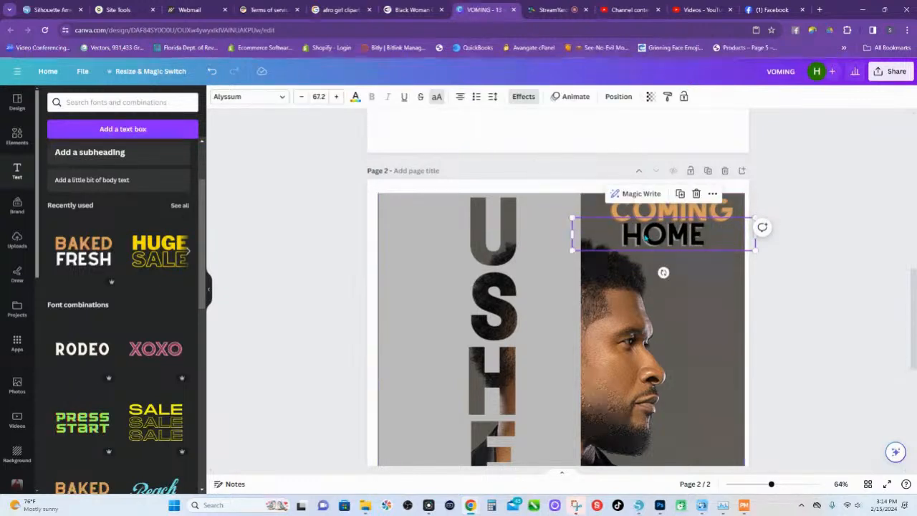
Enlarge HOME to font size 99.3 and position it directly beneath COMING
left_click_drag(573, 250, 503, 301)
left_click_drag(639, 233, 686, 232)
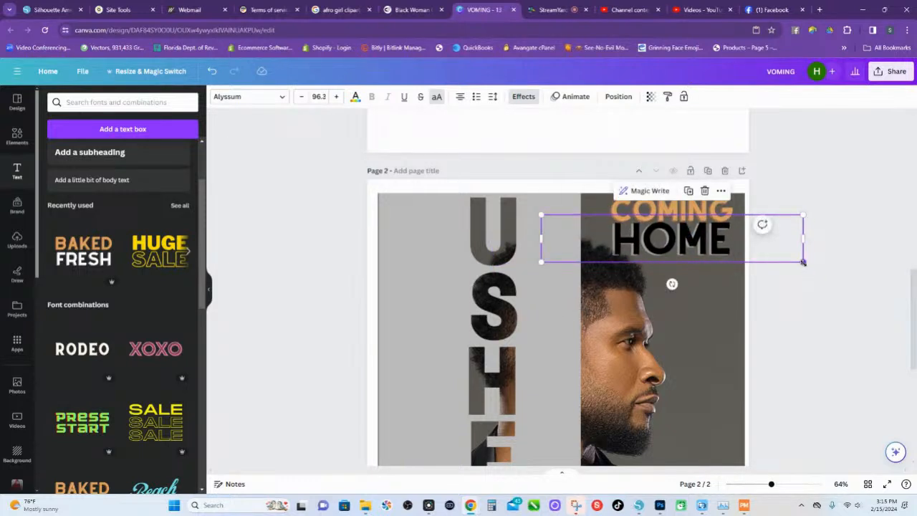
left_click_drag(802, 261, 810, 264)
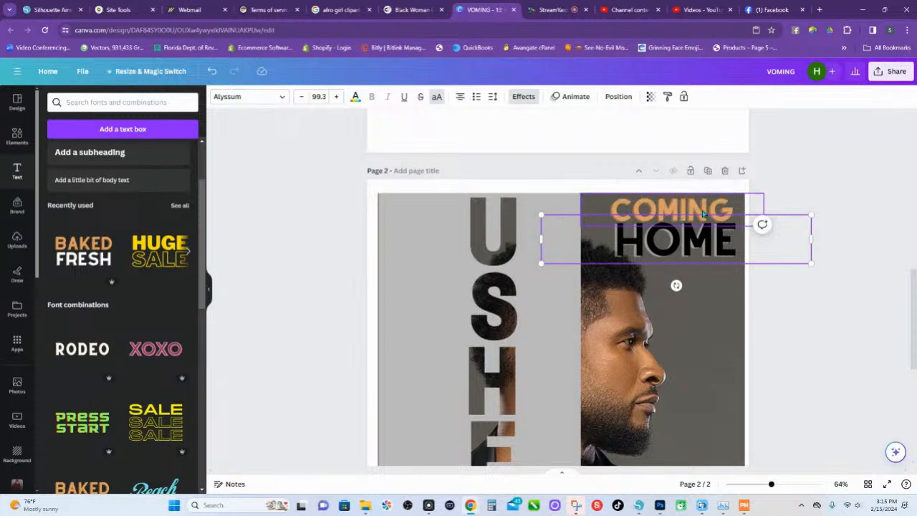
Scale COMING and HOME down together and fit them into the photo's top-right corner
left_click(702, 215, "shift")
left_click_drag(813, 196, 732, 215)
left_click_drag(667, 234, 725, 216)
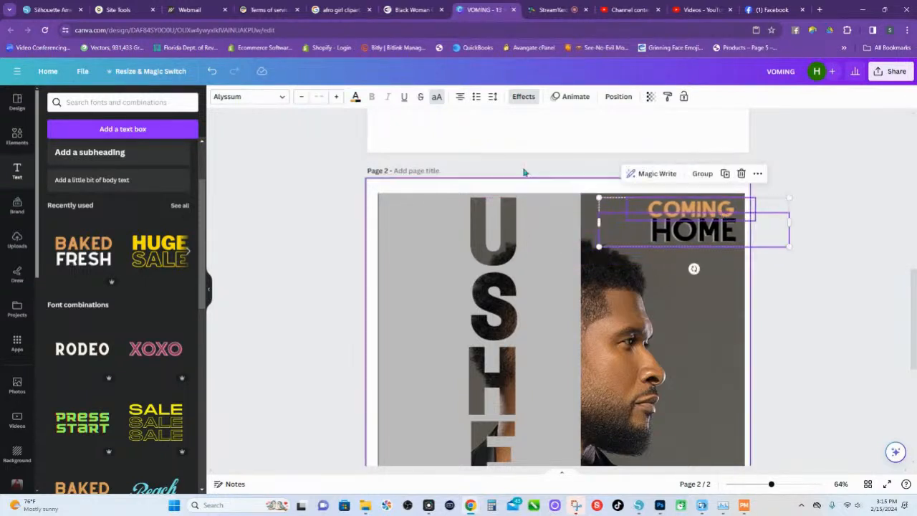
Change the text color of both COMING and HOME to white
left_click(355, 95)
left_click(178, 156)
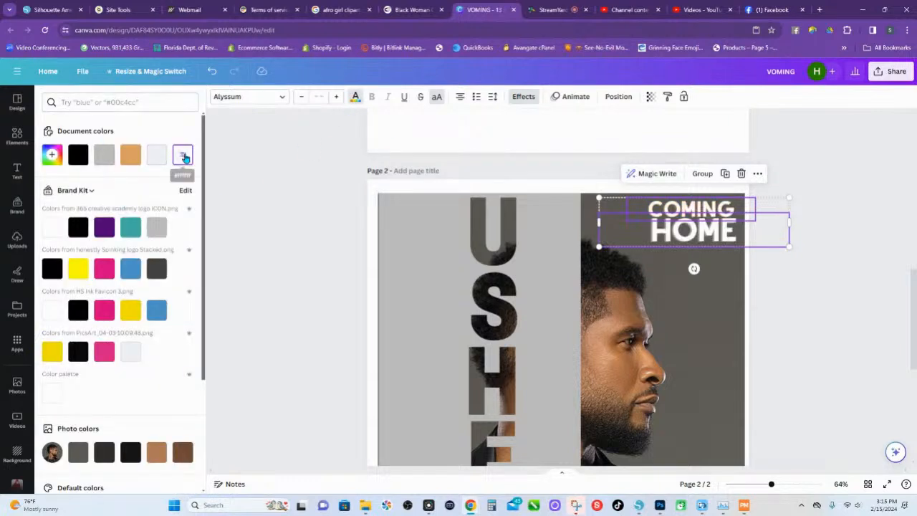
left_click(721, 268)
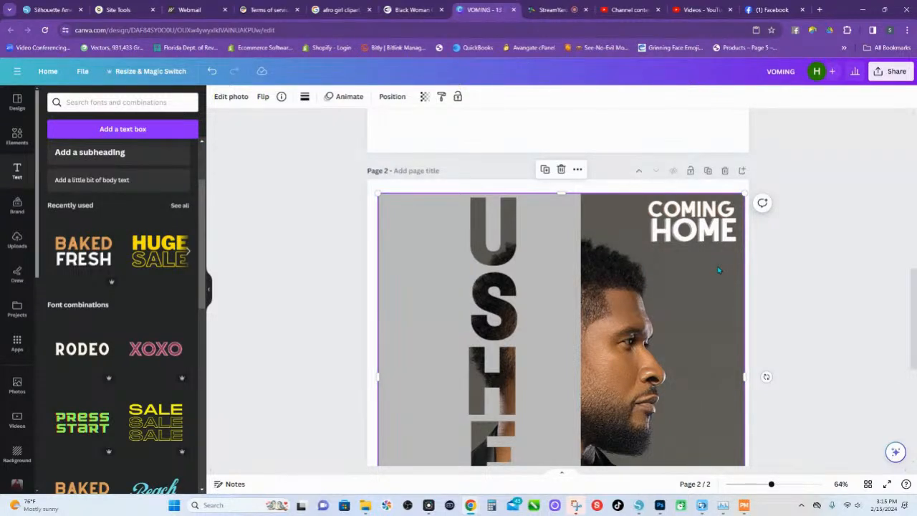
On page 1, move the COMING HOME text group down so it sits fully inside the portrait photo
scroll(649, 179, "down", 3)
scroll(662, 240, "up", 6)
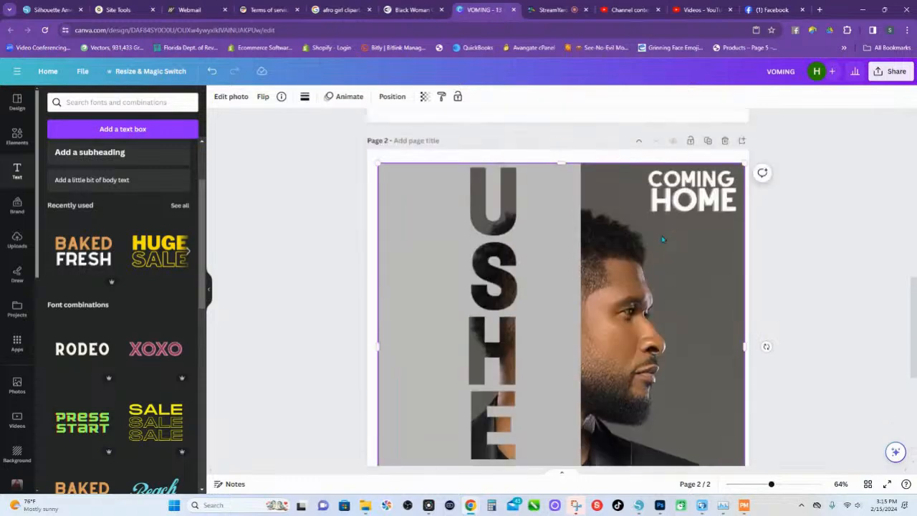
scroll(663, 240, "down", 4)
scroll(666, 214, "up", 2)
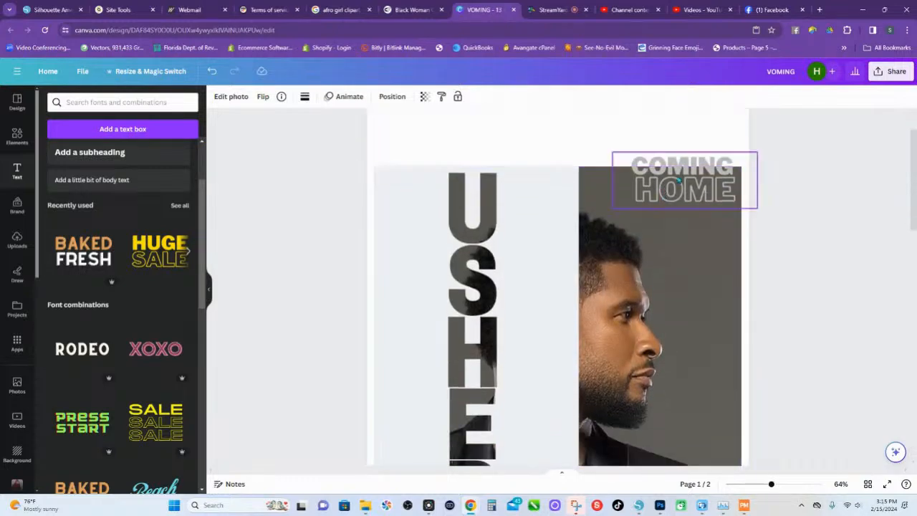
left_click(676, 180)
left_click_drag(677, 180, 676, 200)
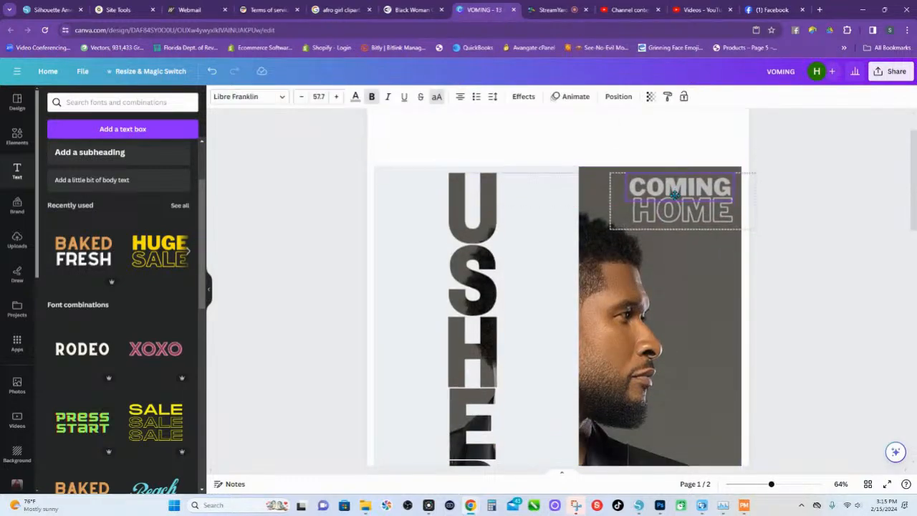
scroll(688, 233, "down", 1)
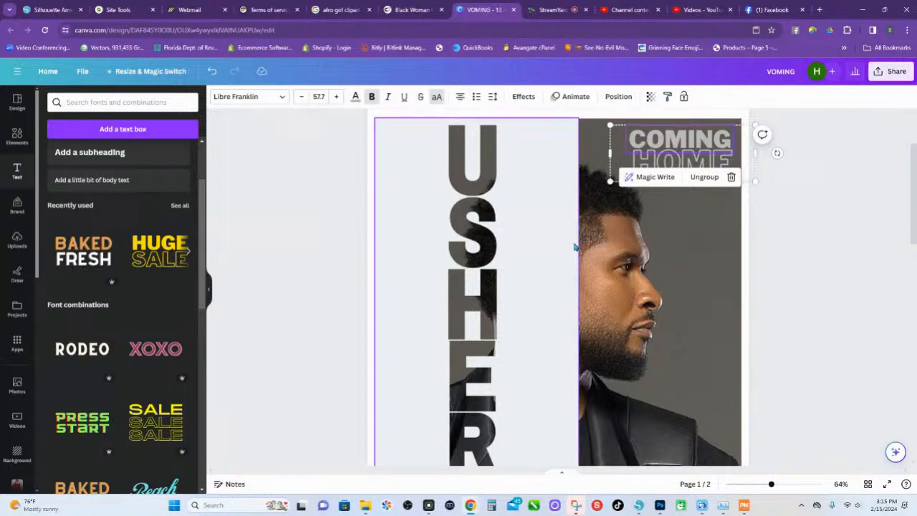
Switch to Silhouette Studio and add a horizontal USHER text in the empty area beside the vertical letter outlines
left_click(638, 505)
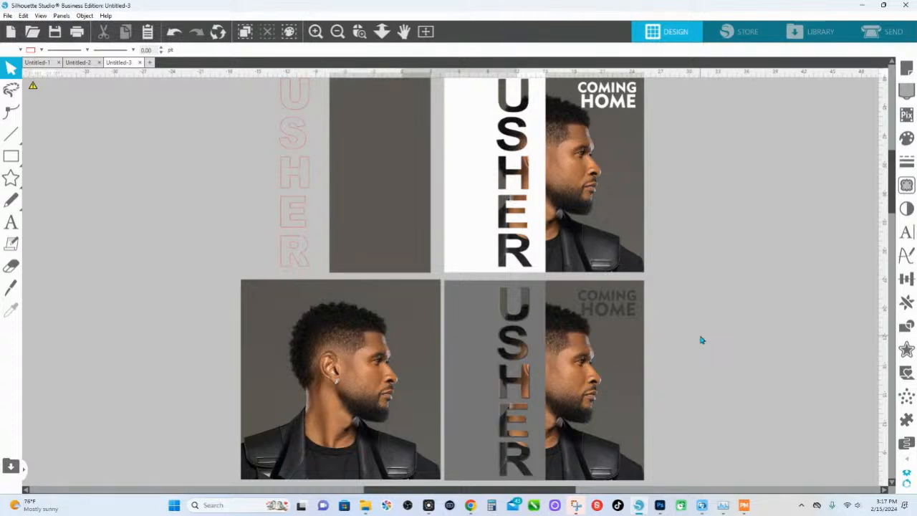
scroll(395, 145, "down", 2)
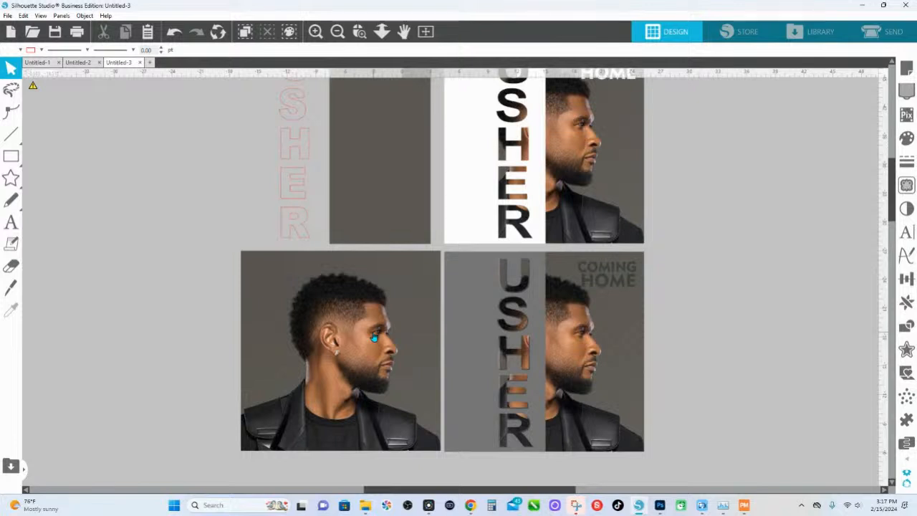
scroll(305, 148, "up", 1)
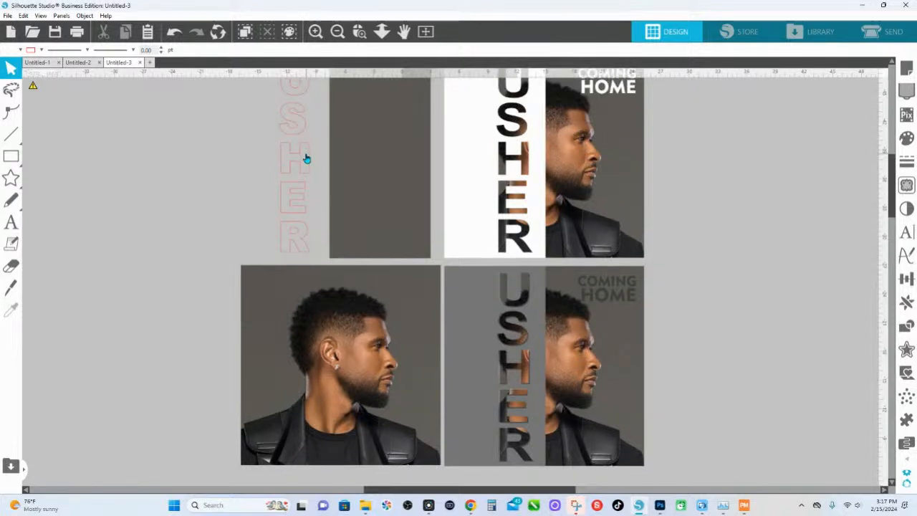
scroll(402, 165, "up", 1)
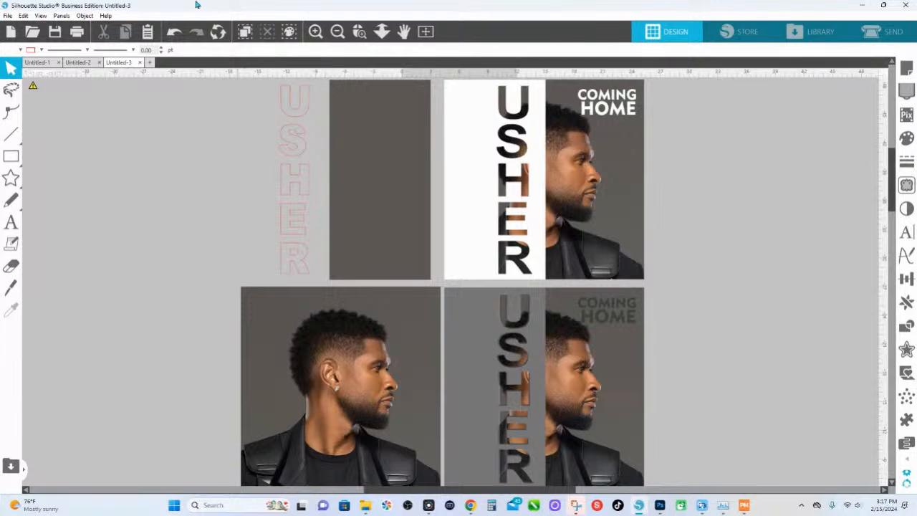
left_click(11, 224)
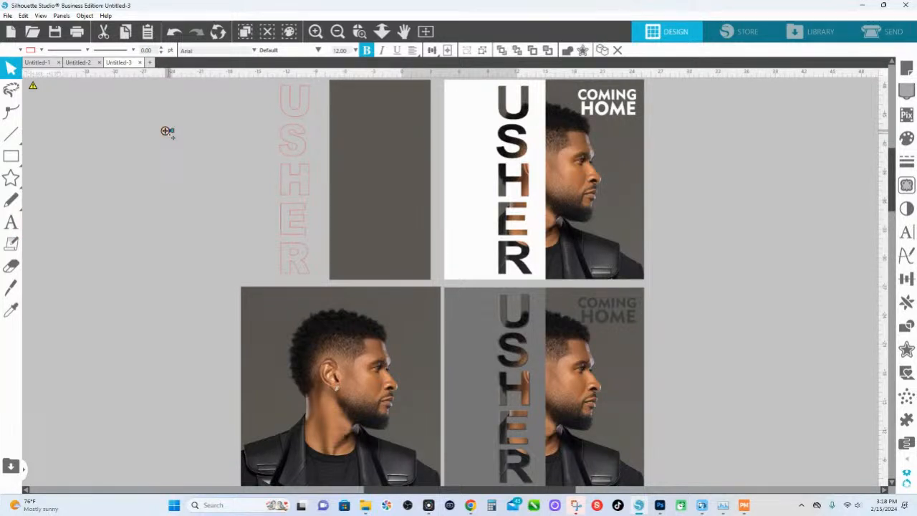
left_click(209, 149)
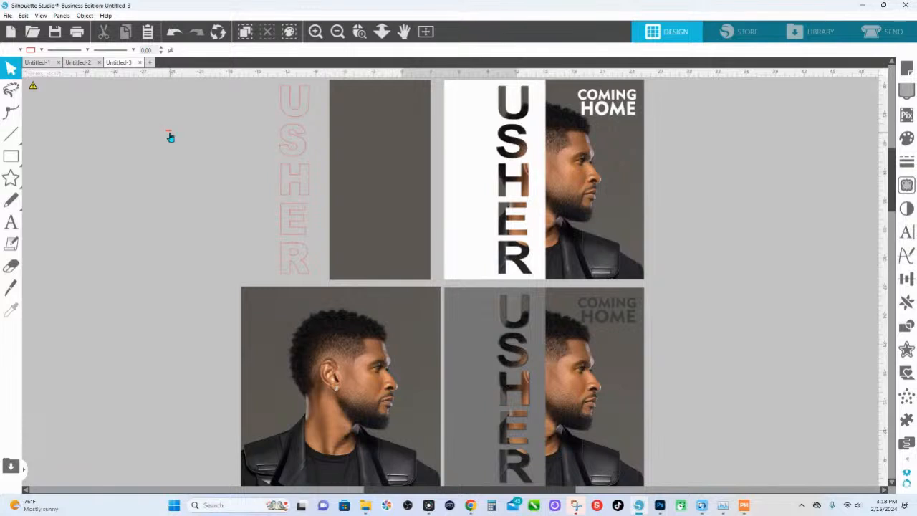
left_click(168, 133)
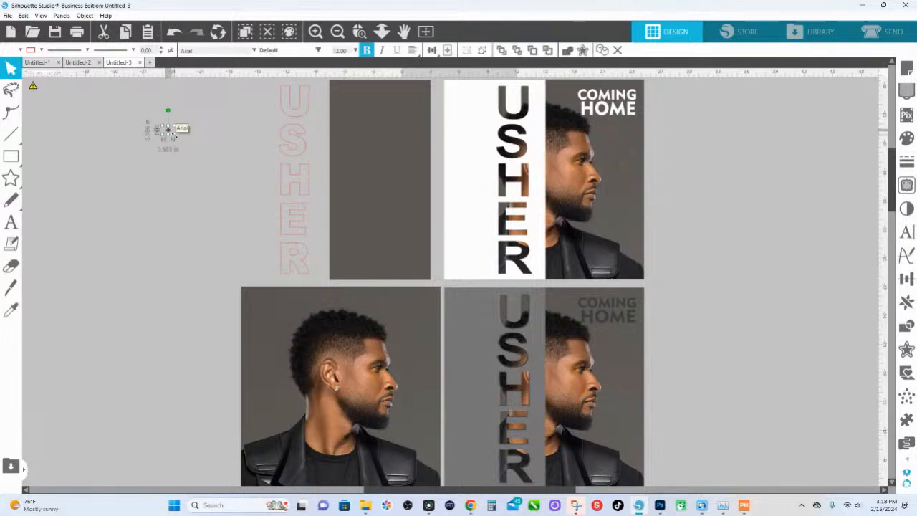
type("USHER")
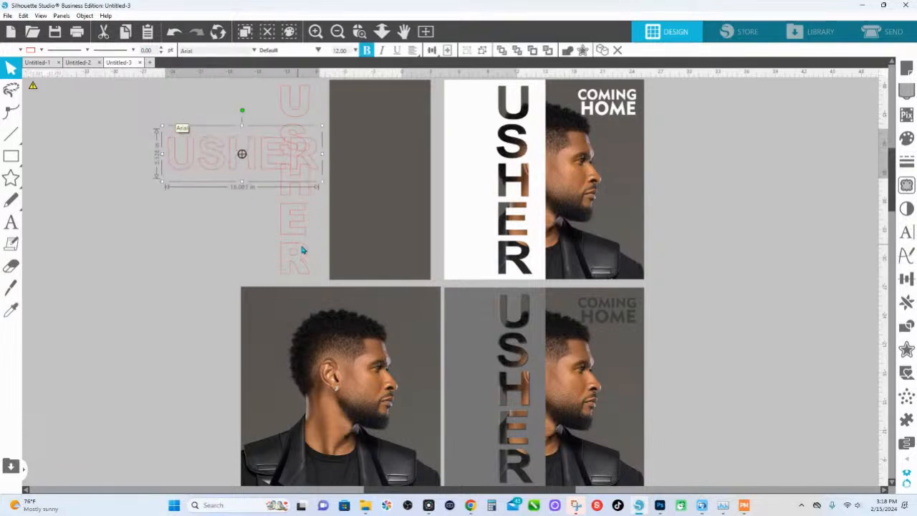
key("Escape")
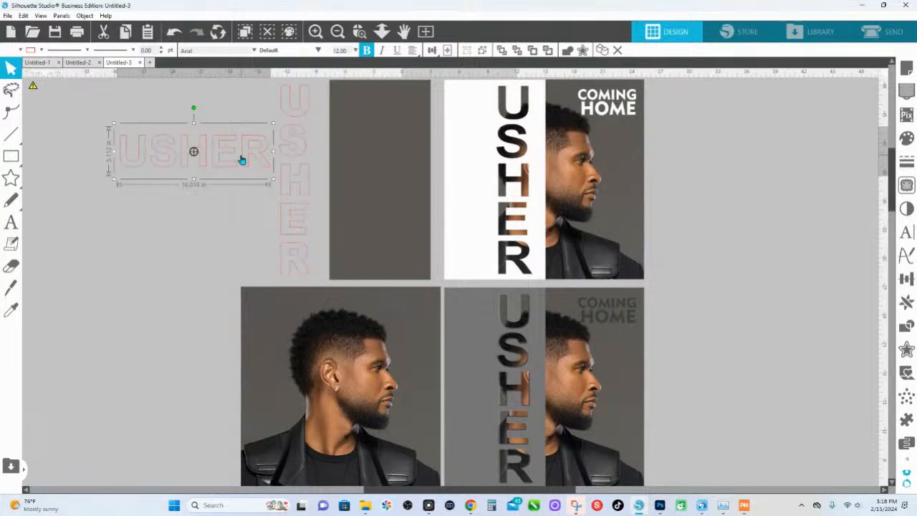
Narrow the horizontal USHER text box so its letters stack vertically, and set the font to Closeness
double_click(241, 158)
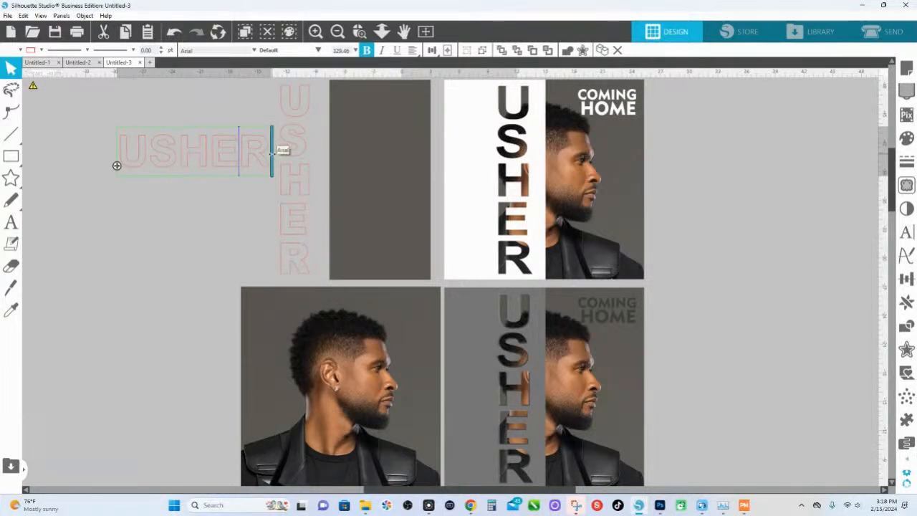
left_click_drag(272, 152, 154, 176)
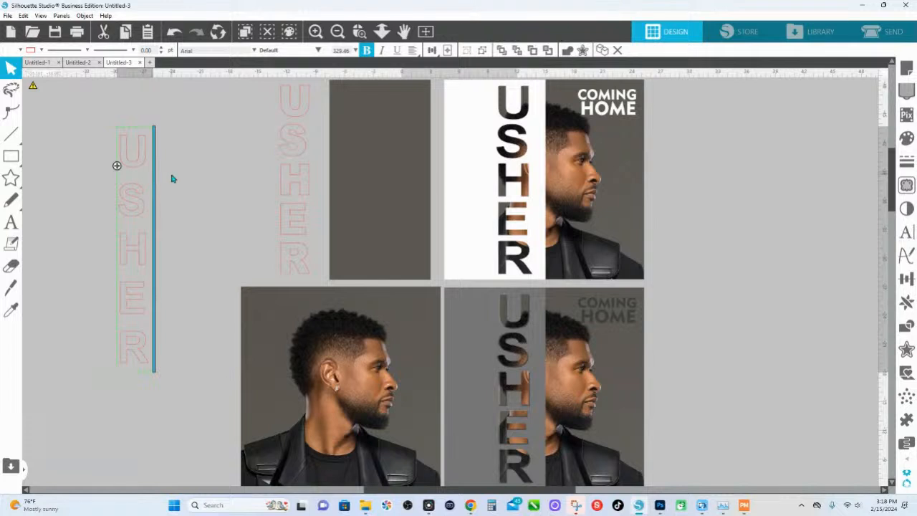
left_click(904, 235)
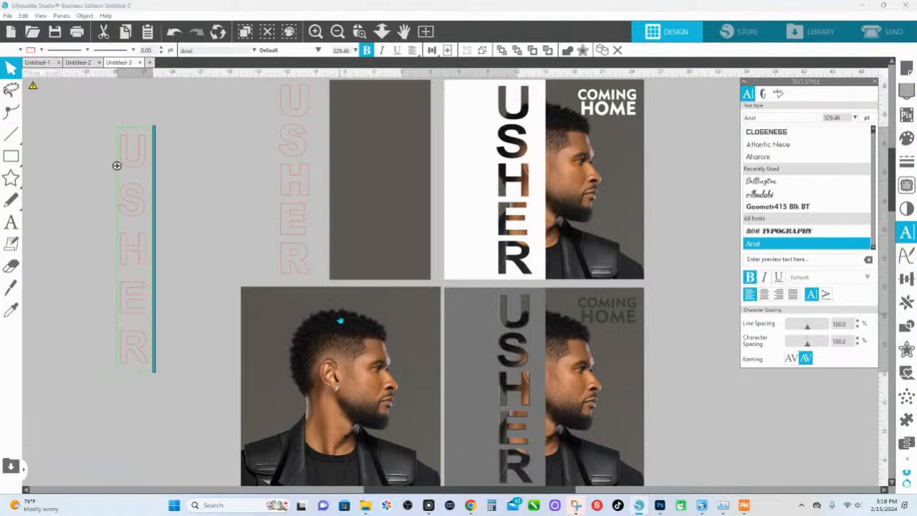
left_click(133, 245)
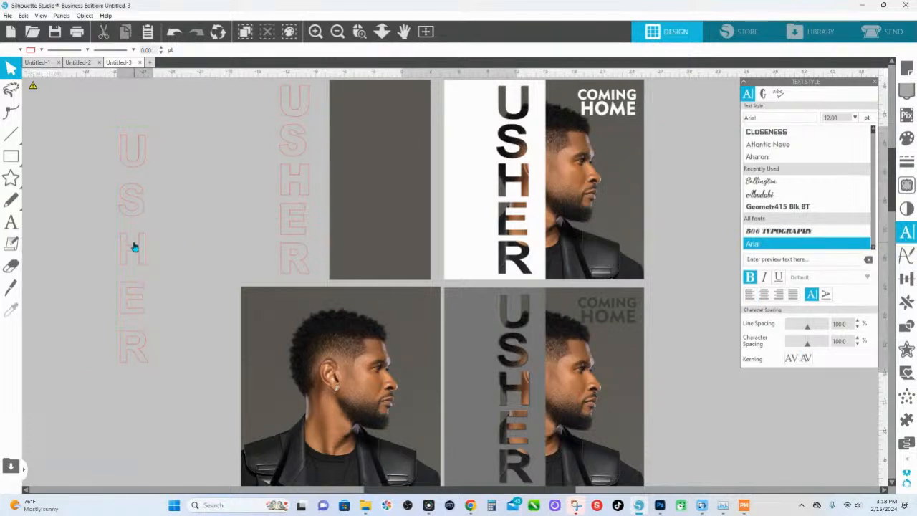
left_click(786, 137)
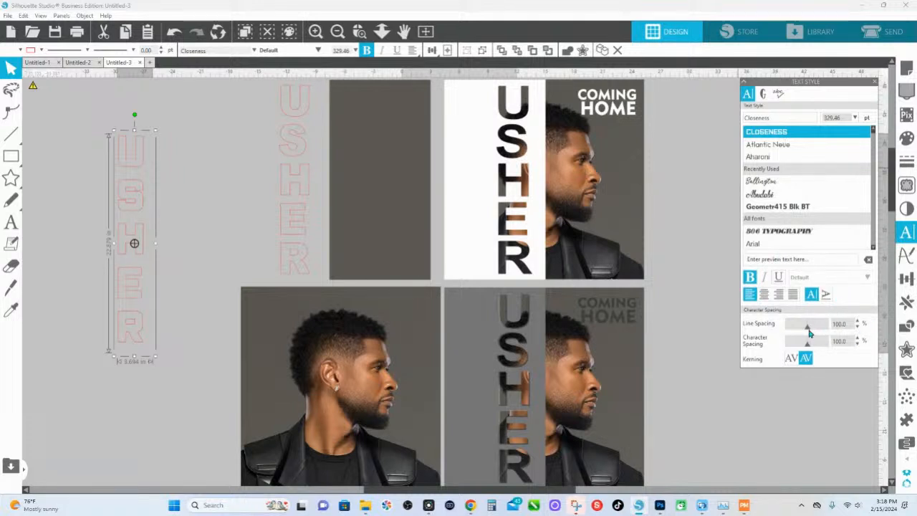
Tighten the stacked USHER text's line spacing to 80%
left_click_drag(776, 85, 367, 97)
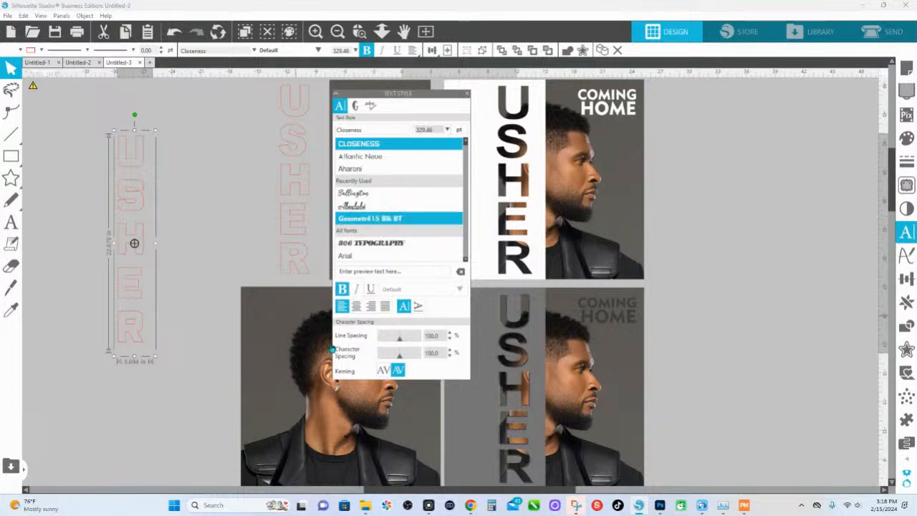
left_click_drag(400, 344, 396, 342)
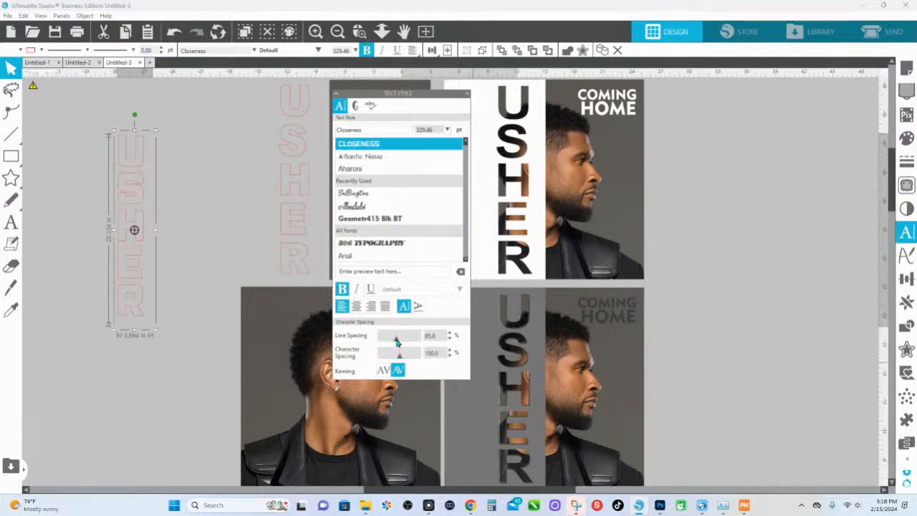
left_click_drag(402, 94, 785, 106)
Move the stacked USHER text onto the uncovered portrait photo and scale it to fit the photo's height
scroll(180, 195, "down", 1)
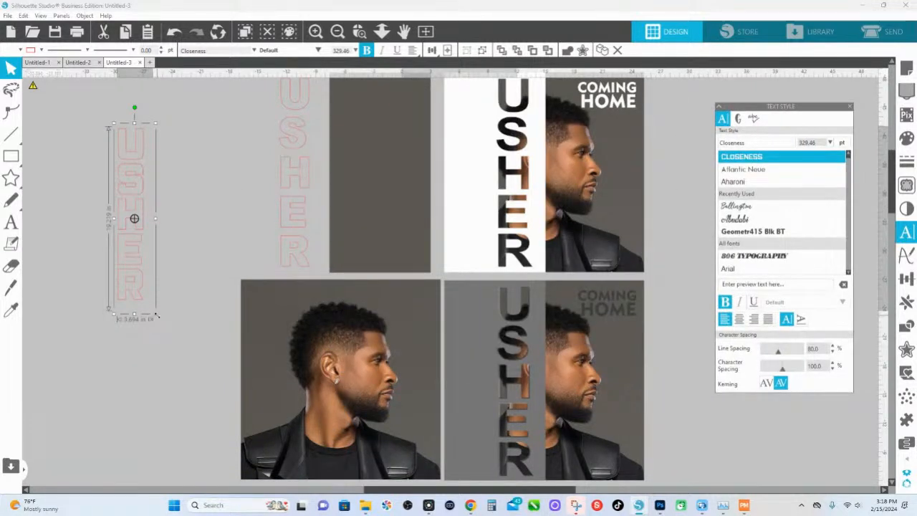
left_click_drag(154, 321, 170, 380)
scroll(189, 211, "down", 1)
left_click_drag(147, 190, 329, 334)
scroll(332, 326, "down", 3)
scroll(352, 334, "down", 1)
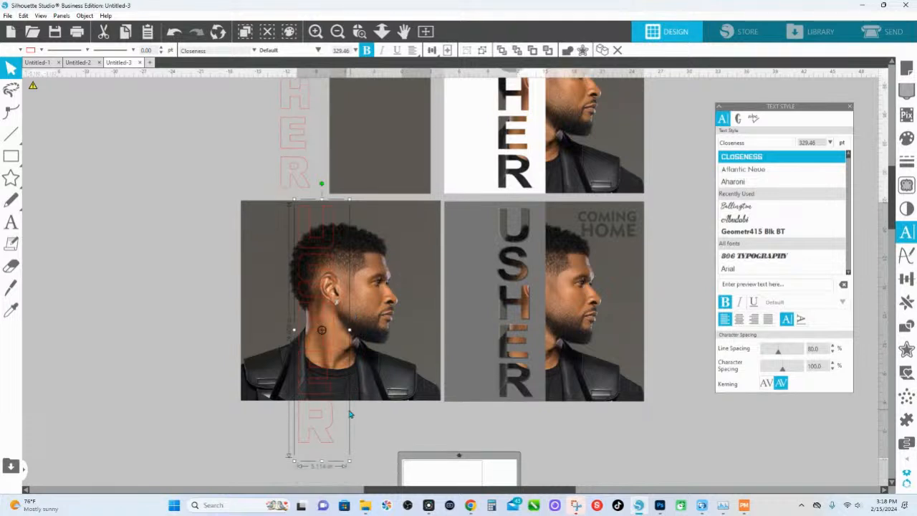
left_click_drag(349, 462, 348, 414)
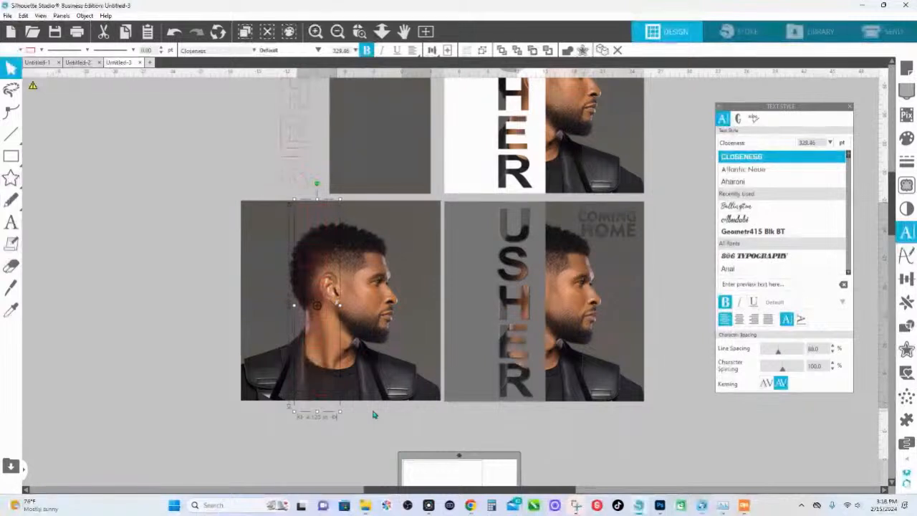
Fill the stacked USHER text with orange and shift it slightly toward the center of the portrait
left_click(906, 137)
left_click(845, 161)
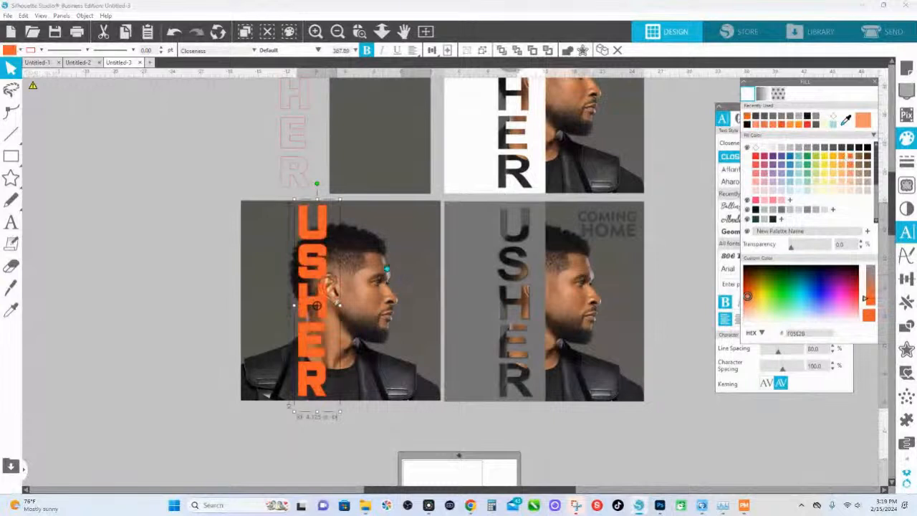
left_click_drag(321, 229, 326, 229)
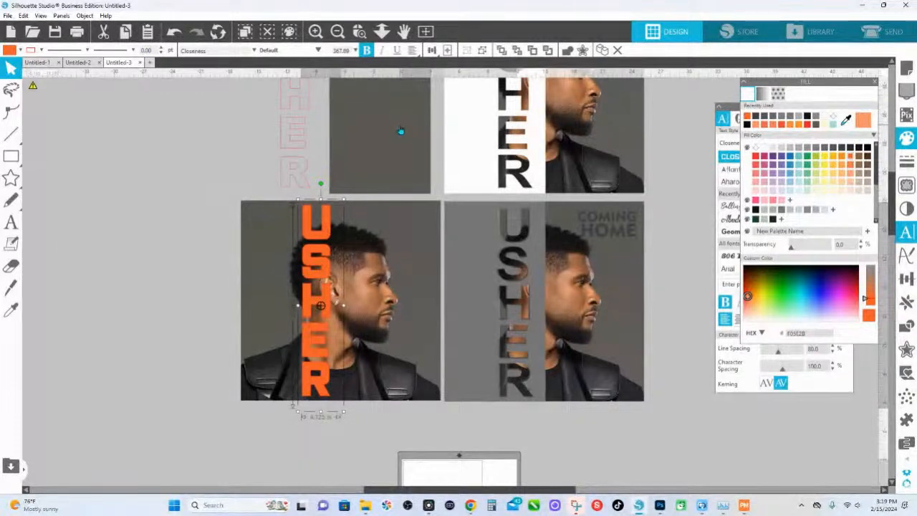
Place the dark gray rectangle over the left half of the portrait, behind the orange USHER text, aligned with the photo's edges
mouse_move(12, 162)
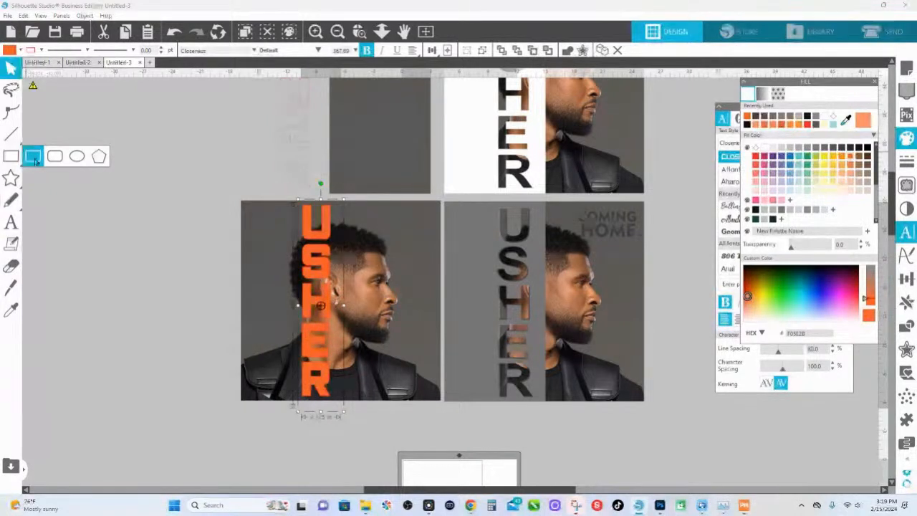
left_click(35, 159)
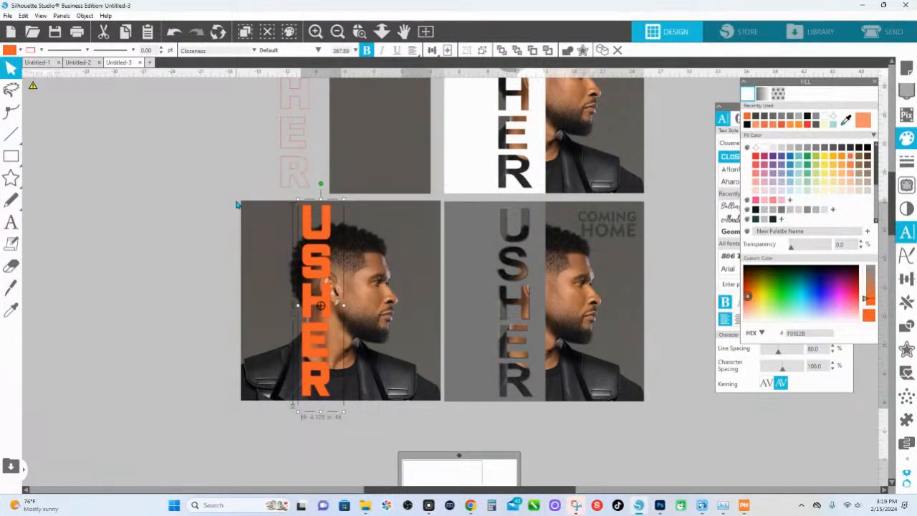
left_click_drag(392, 110, 304, 315)
left_click(303, 315)
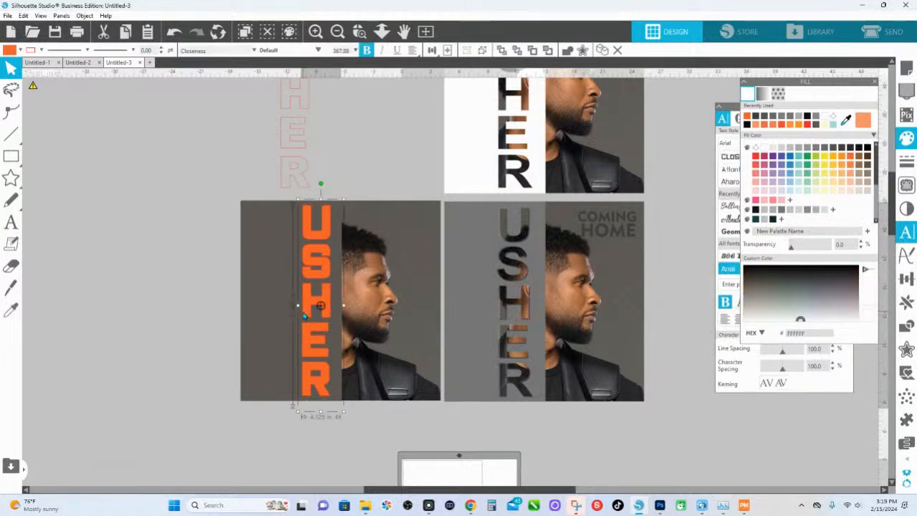
left_click(262, 285)
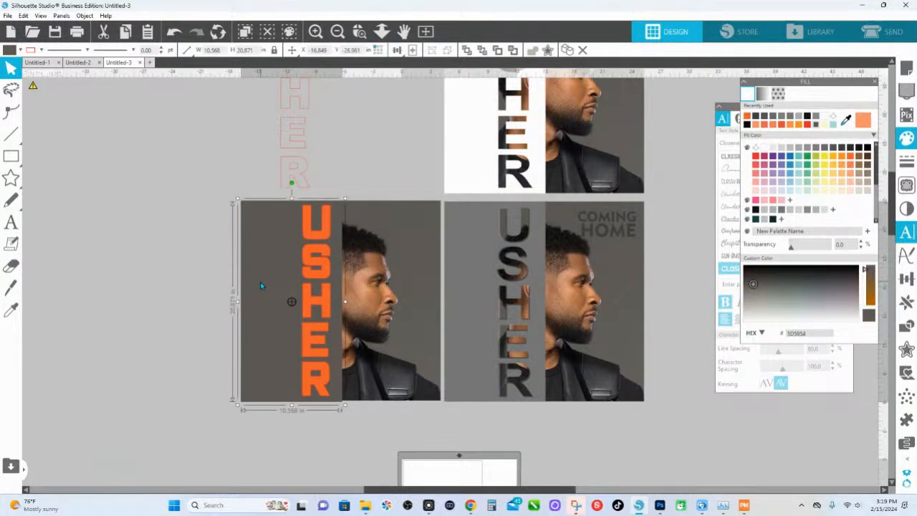
left_click_drag(261, 285, 262, 285)
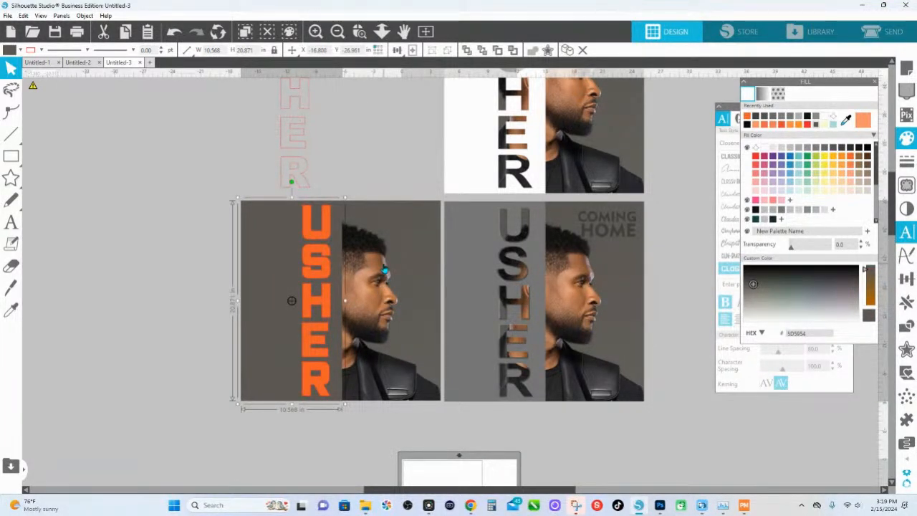
Paste a copy of the portrait in front, fill it blue, narrow it to about 11.4 in and place it in the empty area beside the photo
left_click(397, 264)
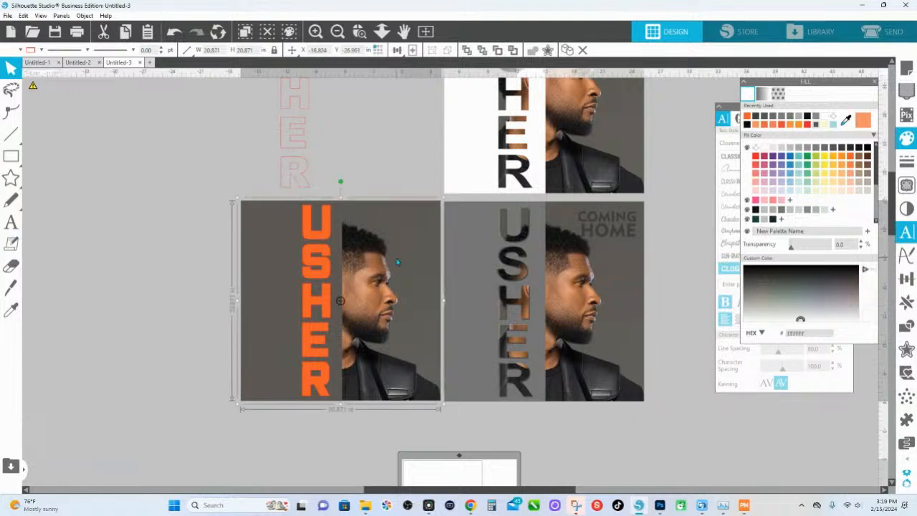
right_click(397, 260)
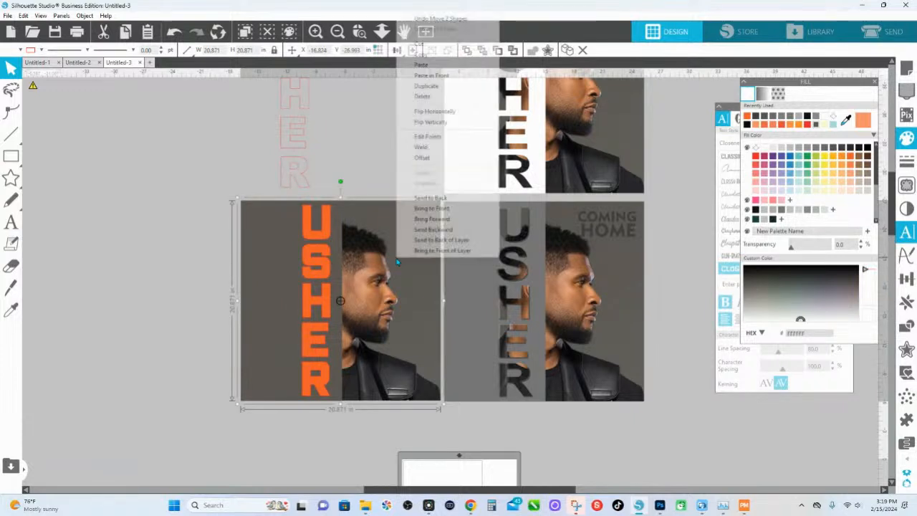
left_click(431, 56)
right_click(395, 241)
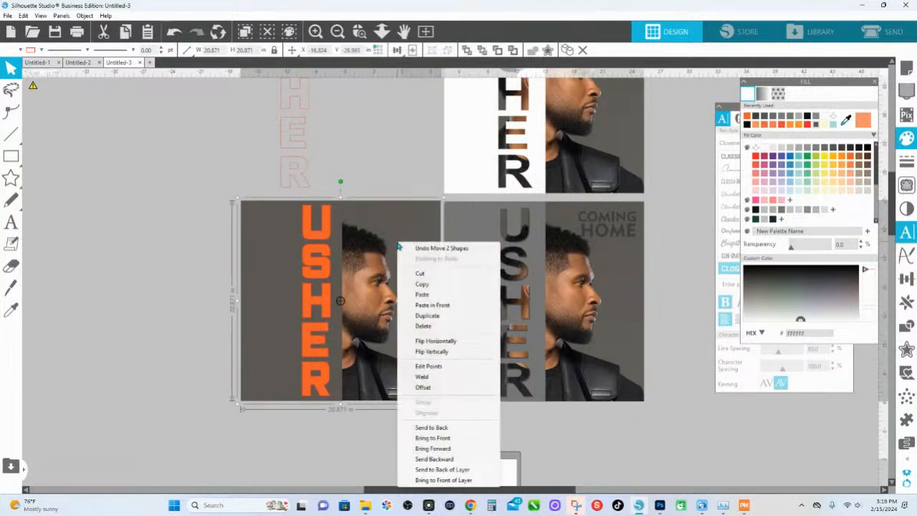
left_click(451, 304)
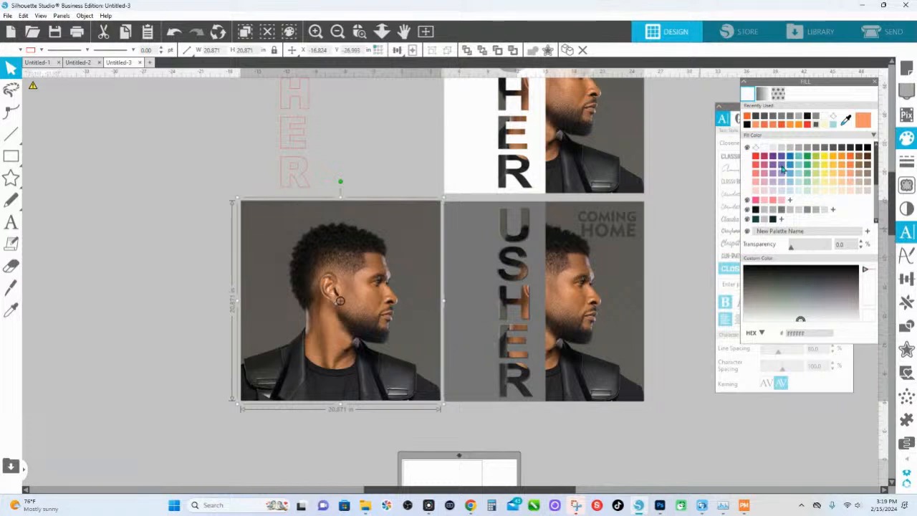
left_click(783, 162)
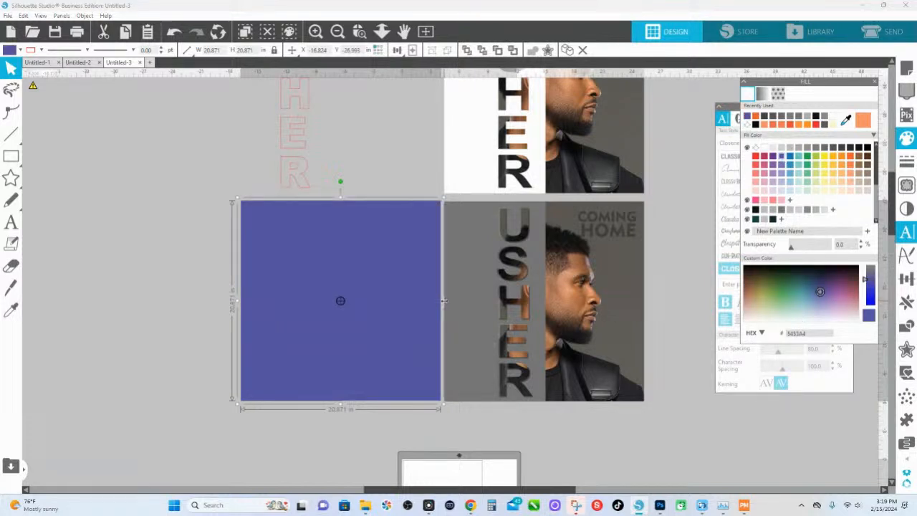
left_click_drag(442, 301, 199, 313)
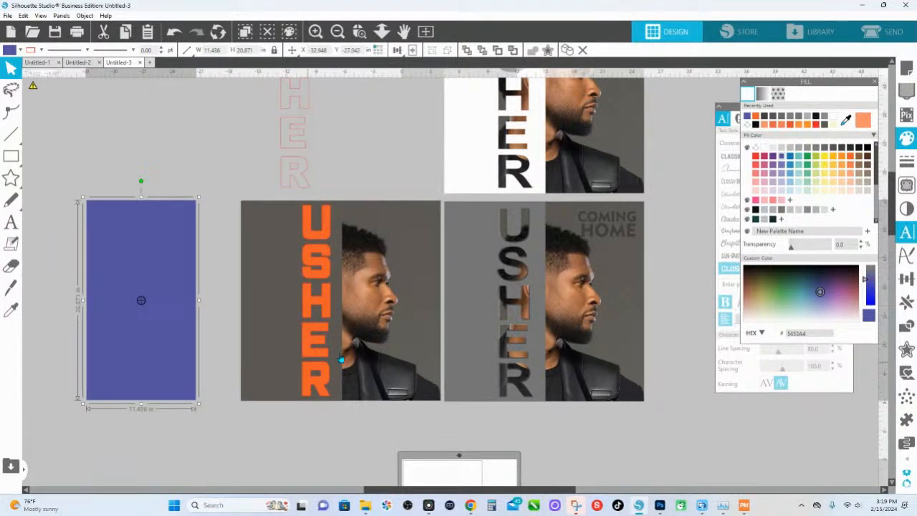
Duplicate the orange USHER text and place the copy overlapping the blue rectangle
left_click(324, 243)
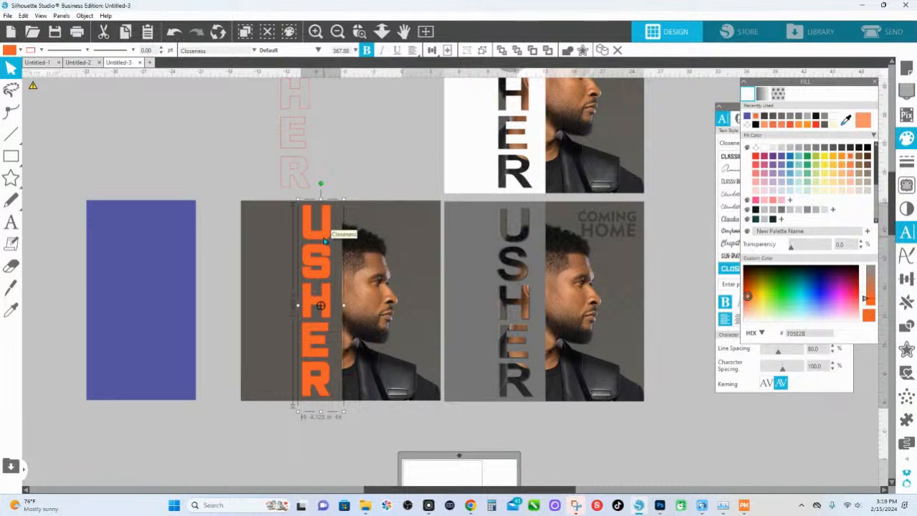
key("ctrl+c")
key("ctrl+v")
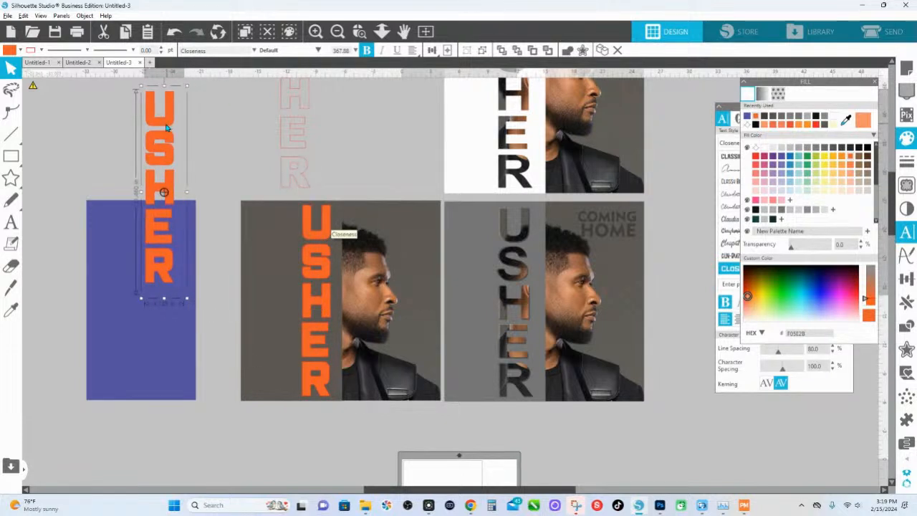
Make a compound path from the orange USHER text and gray rectangle on the portrait, and fill it white
left_click(327, 234)
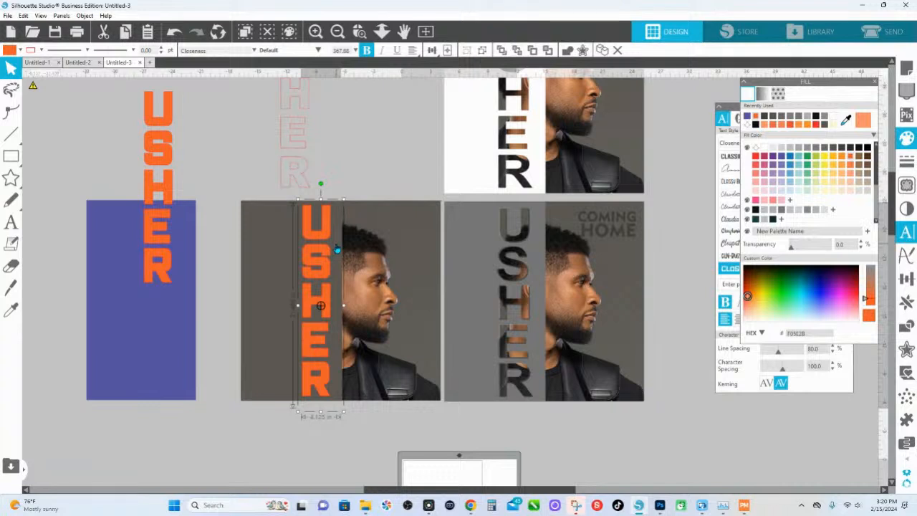
left_click(337, 249)
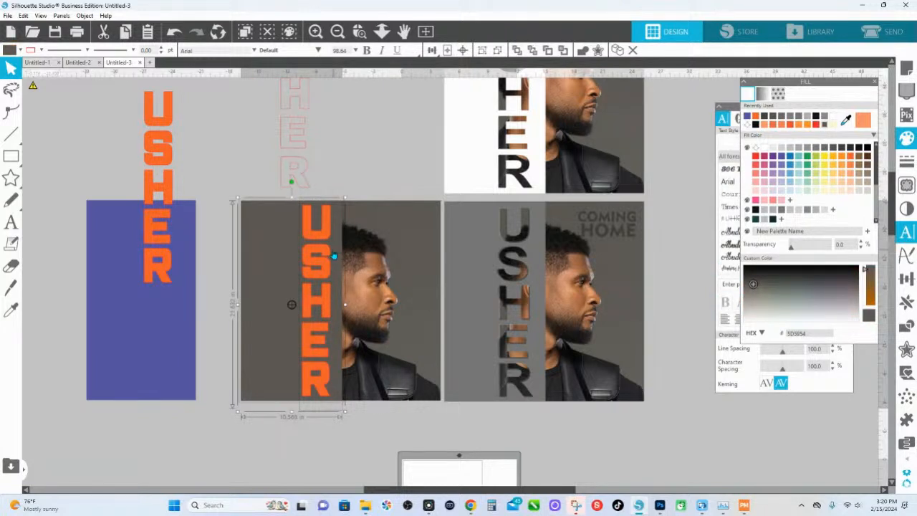
right_click(333, 255)
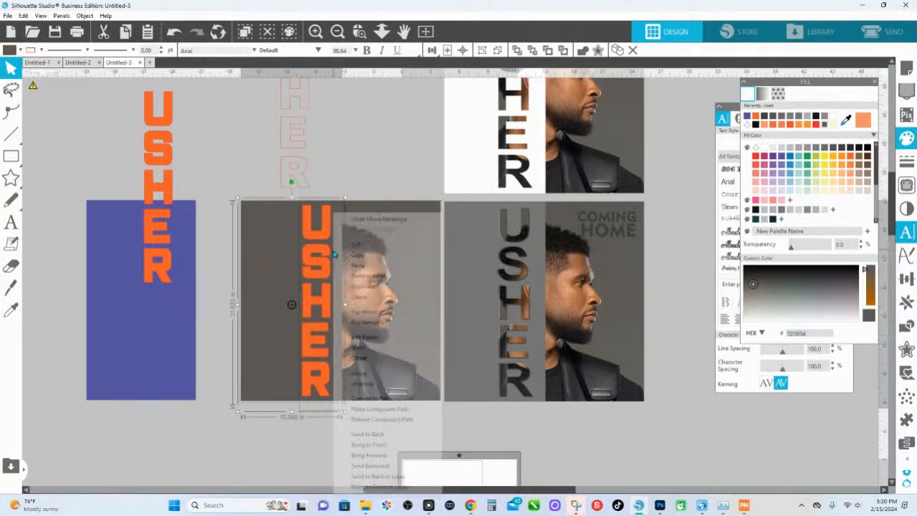
left_click(380, 409)
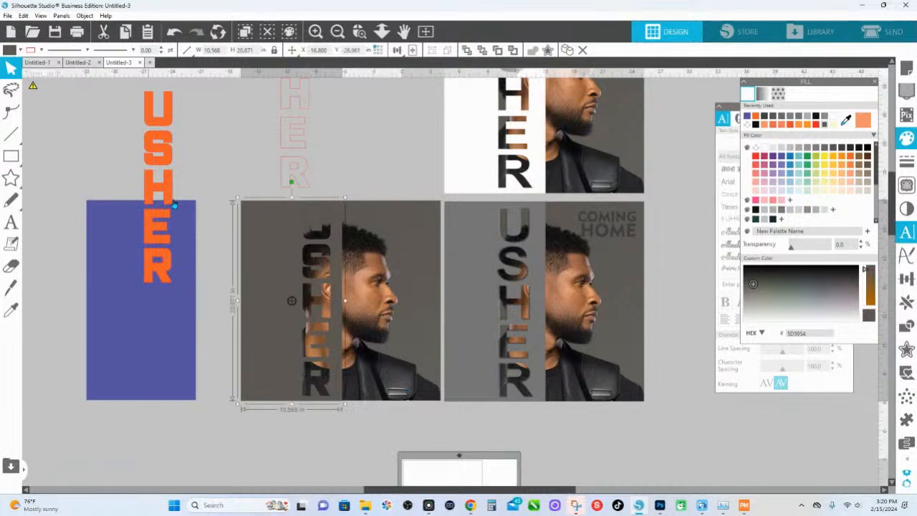
left_click(763, 151)
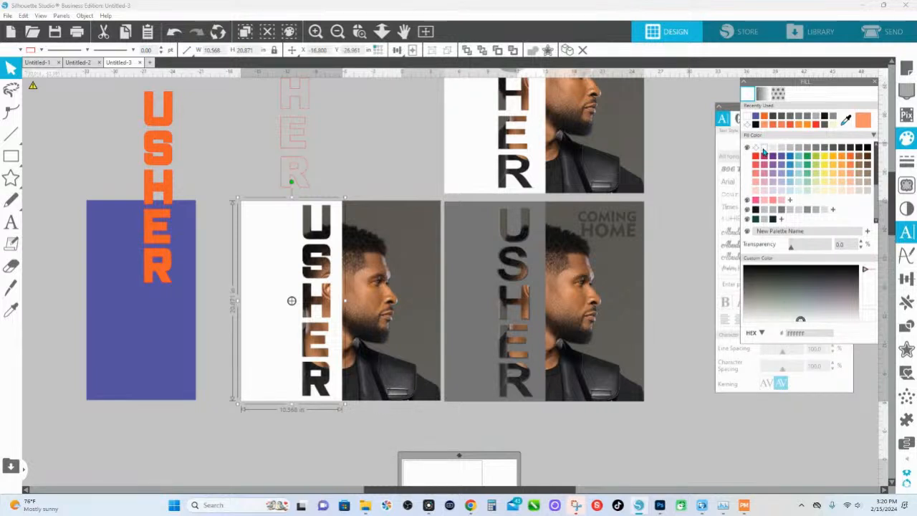
Draw a rectangle about 9.8 by 8.4 in in the empty area below the new poster
scroll(451, 180, "down", 1)
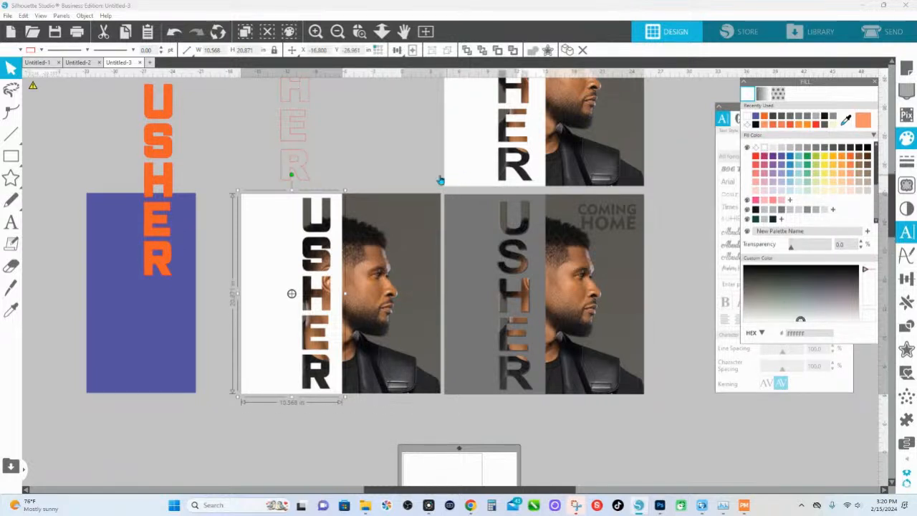
left_click(10, 156)
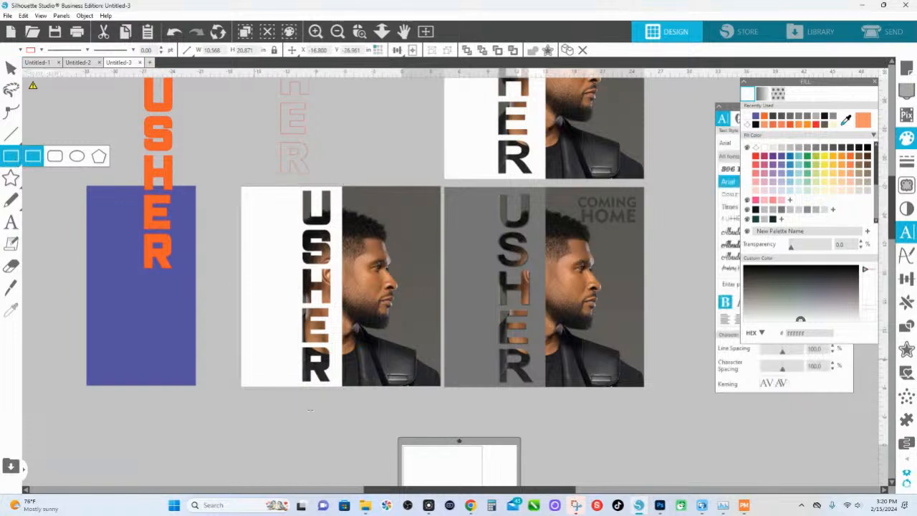
scroll(322, 401, "down", 2)
scroll(322, 401, "down", 4)
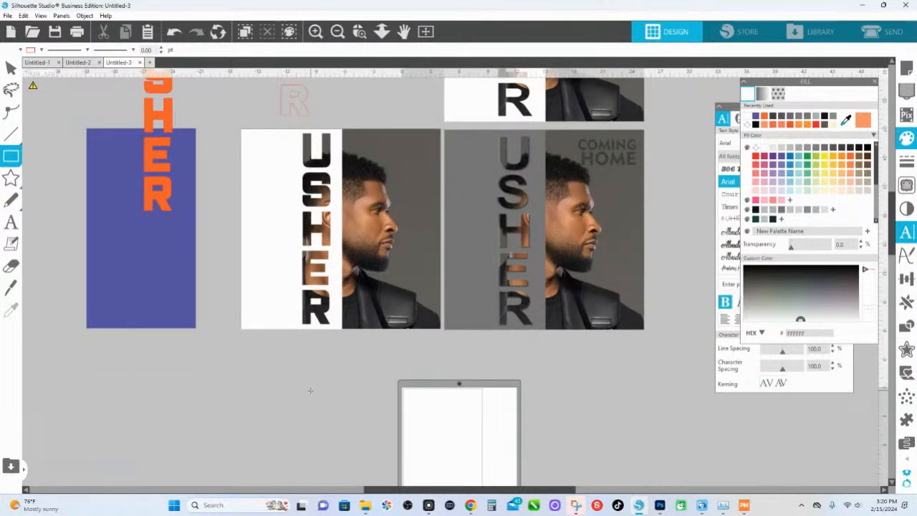
scroll(310, 390, "down", 1)
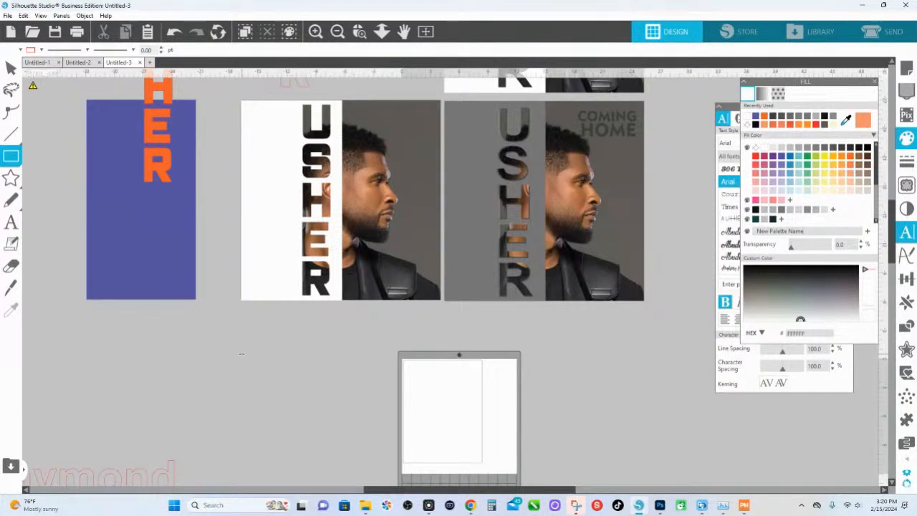
mouse_move(304, 344)
left_mouse_down()
mouse_move(331, 352)
mouse_move(399, 427)
left_mouse_up()
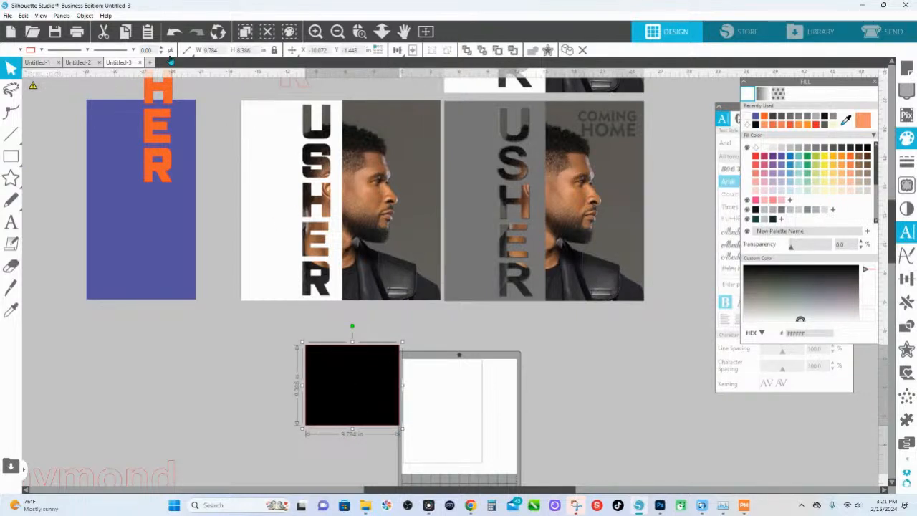
Resize the black rectangle to 9.35 by 8.15 in and move it to the empty area clear of the mat
double_click(200, 51)
type("9.35")
key("Tab")
type("8.15")
key("Return")
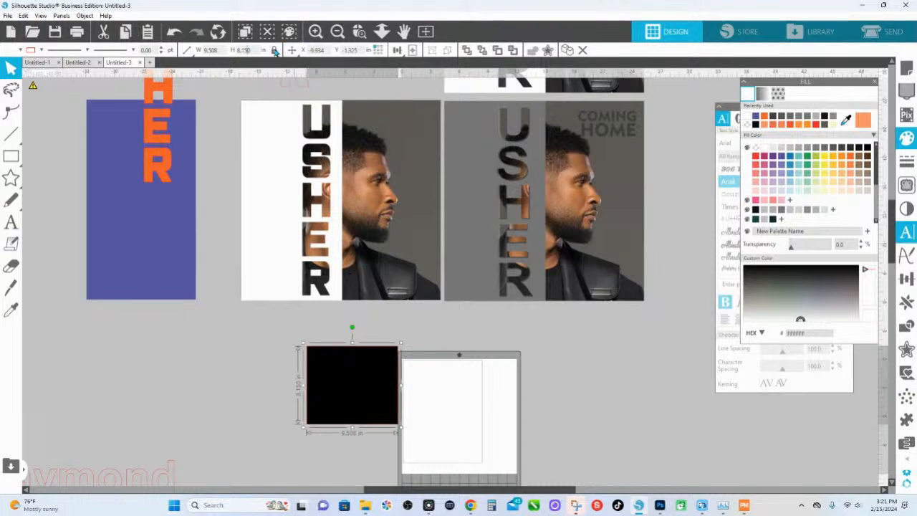
left_click_drag(222, 50, 148, 50)
key("Return")
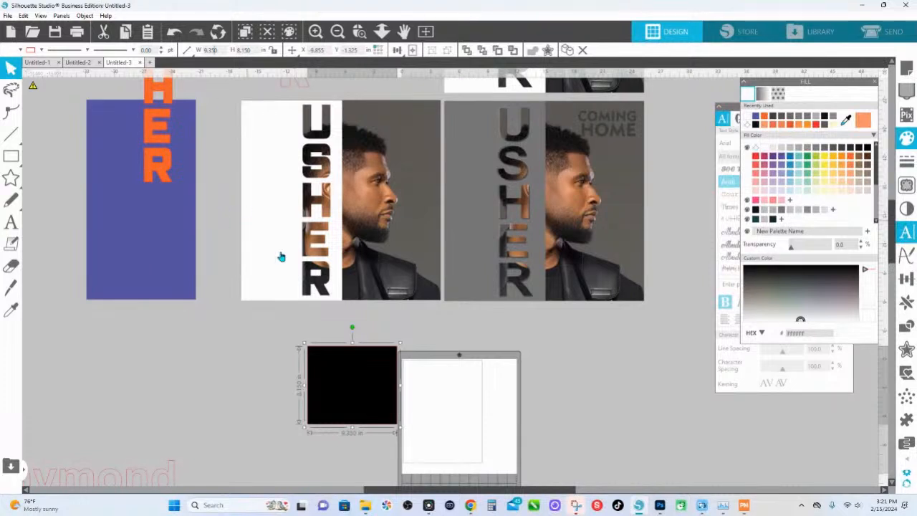
scroll(280, 256, "up", 1)
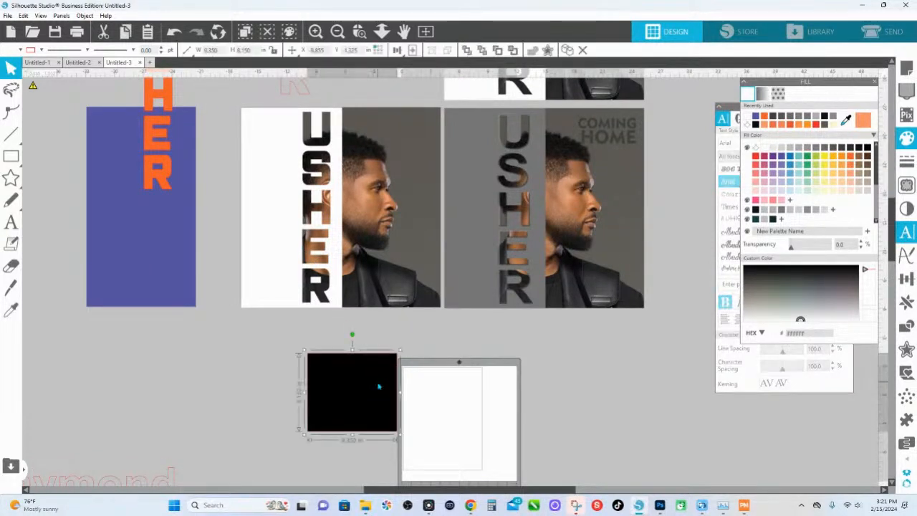
left_click_drag(361, 386, 337, 380)
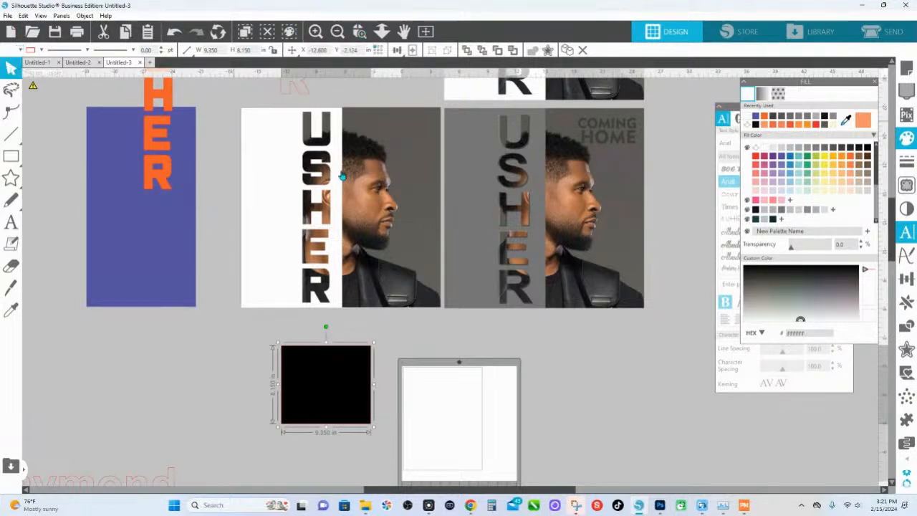
Duplicate the portrait photo, shrink the copy to about 8.7 in wide and place it over the black rectangle
left_click(340, 207)
left_click_drag(389, 157, 384, 355)
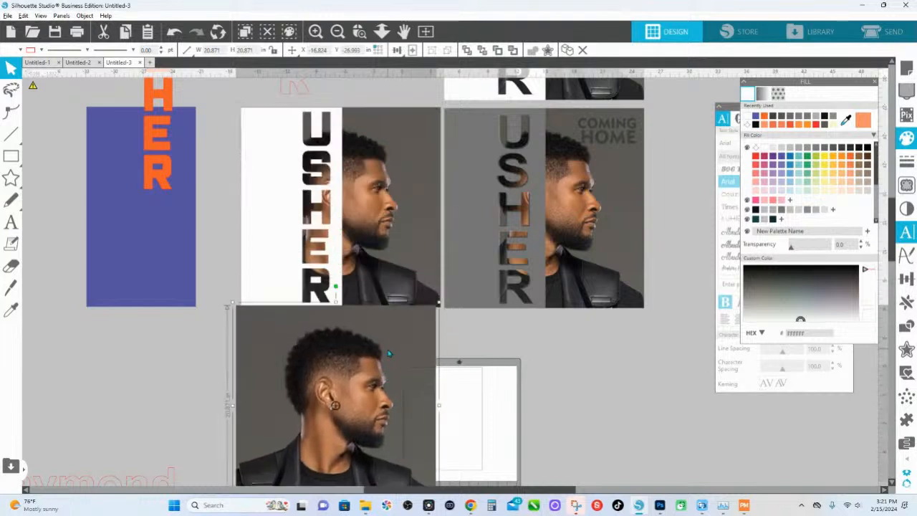
scroll(428, 336, "down", 1)
left_click_drag(439, 283, 322, 399)
left_click_drag(283, 439, 335, 364)
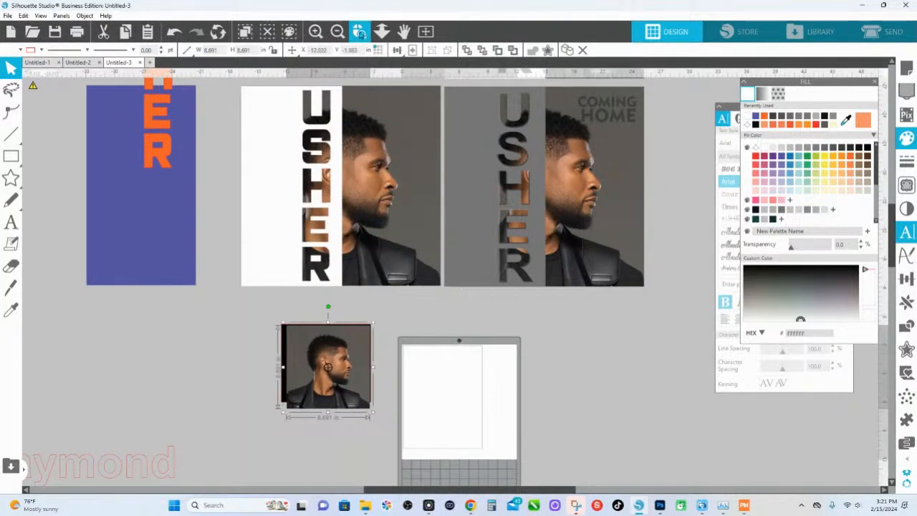
Reposition the small portrait and enlarge it to about 9.6 in so it covers the whole black rectangle
left_click_drag(268, 307, 463, 442)
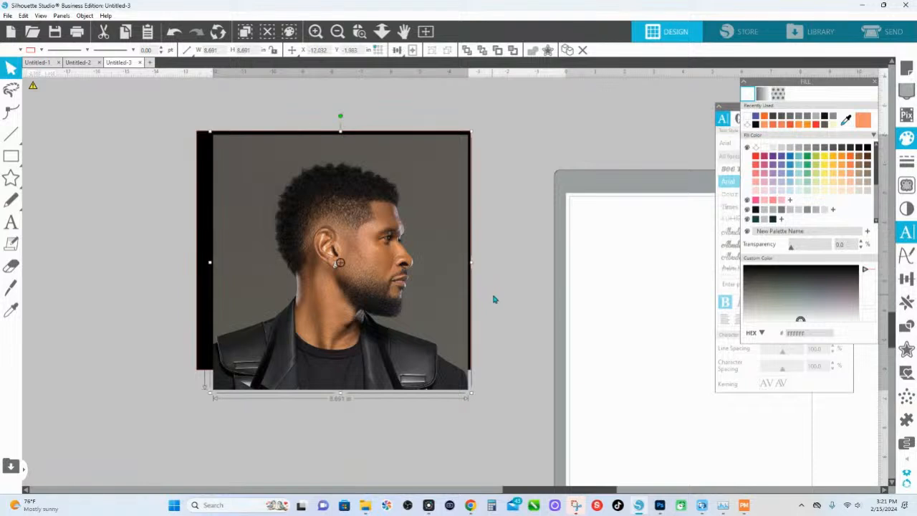
left_click_drag(494, 297, 575, 254)
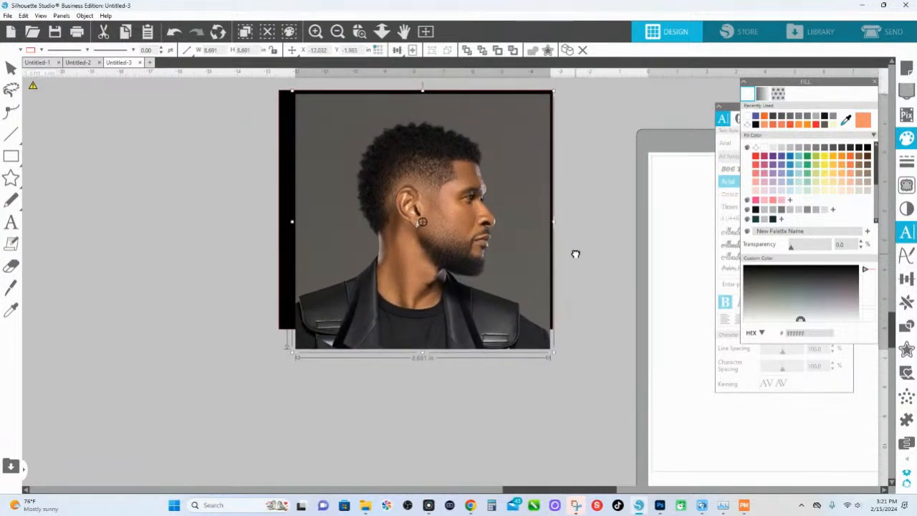
key("space")
left_click_drag(512, 274, 457, 278)
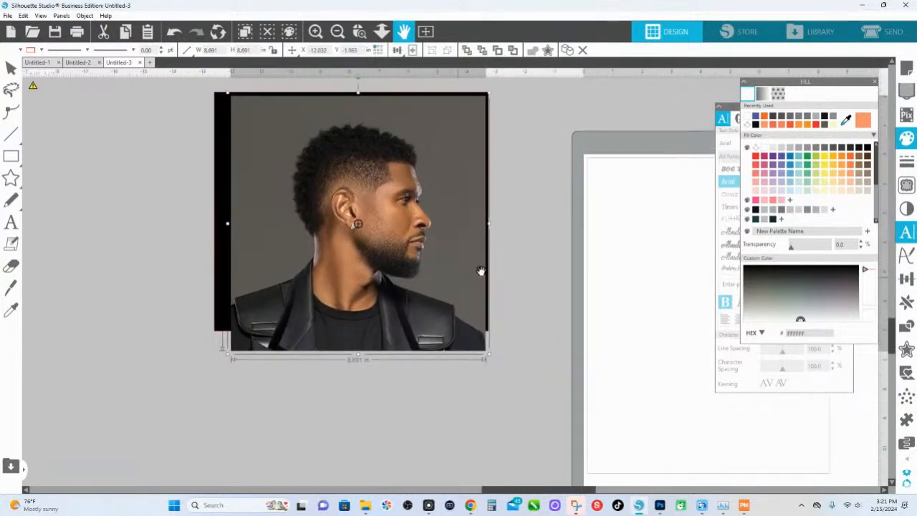
key("Escape")
left_click_drag(451, 227, 457, 221)
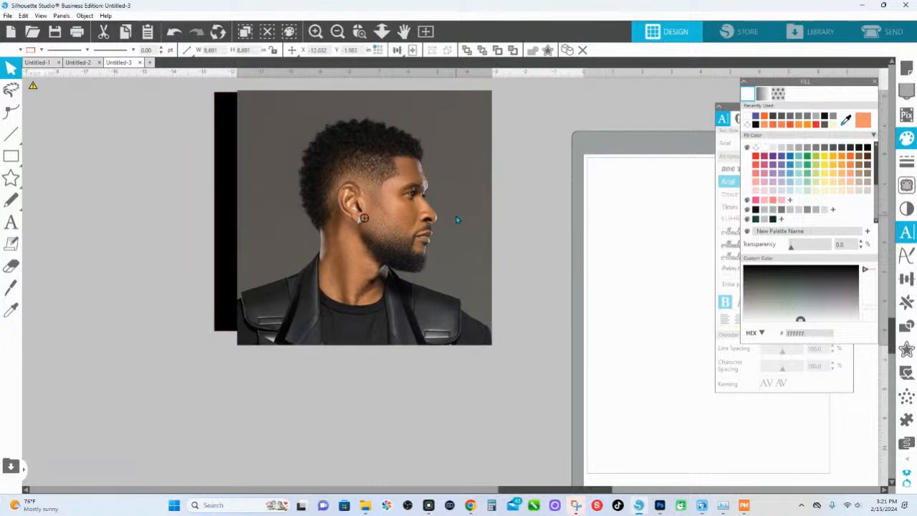
left_click(250, 316)
left_click_drag(235, 347, 195, 363)
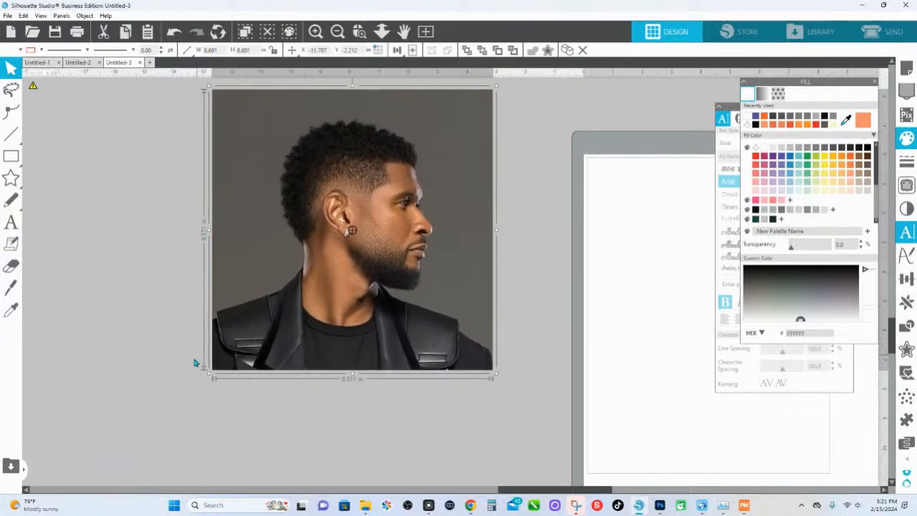
Send the small portrait behind the black rectangle and remove the rectangle's fill
right_click(335, 300)
left_click(386, 223)
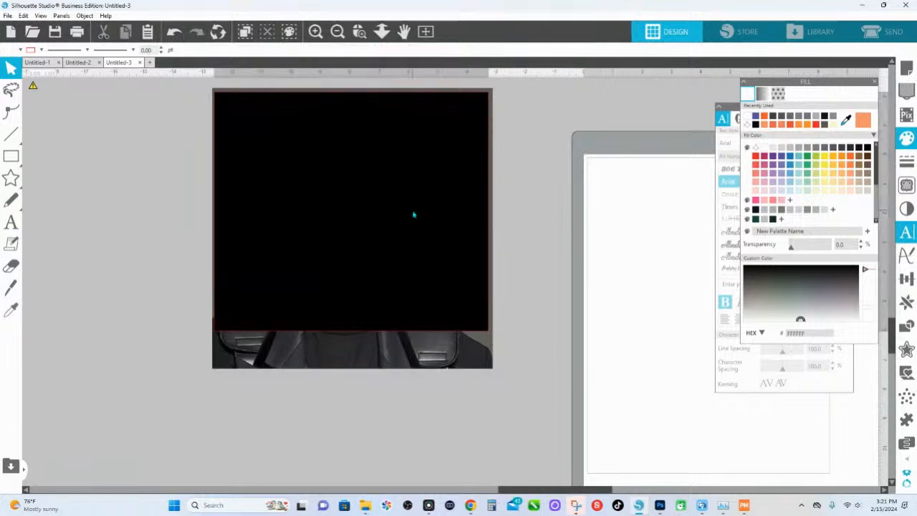
left_click(382, 255)
left_click(789, 149)
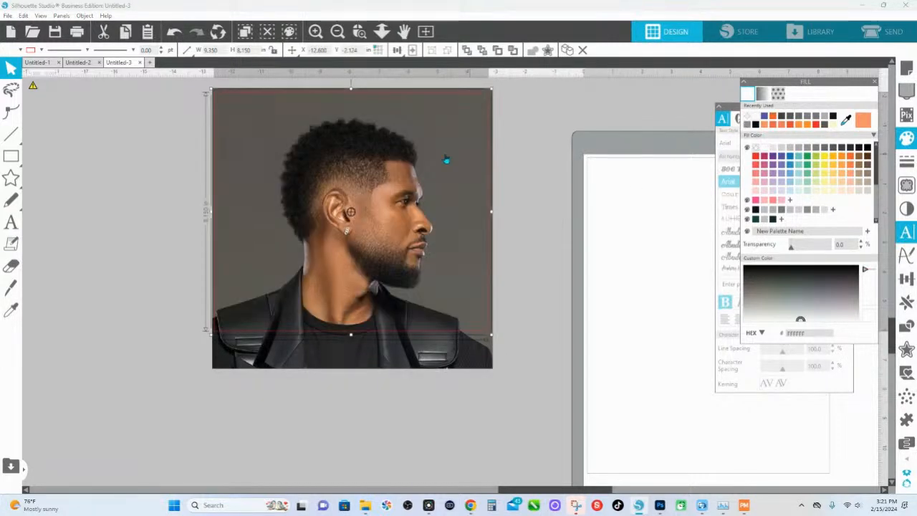
Shift the portrait upward behind the unfilled rectangle and crop it to the rectangle's outline
left_click_drag(439, 305, 449, 258)
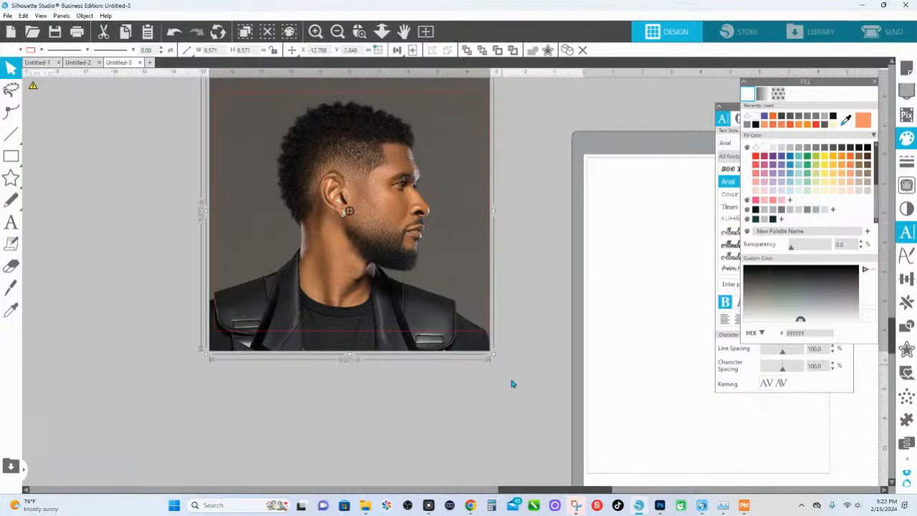
left_click(906, 326)
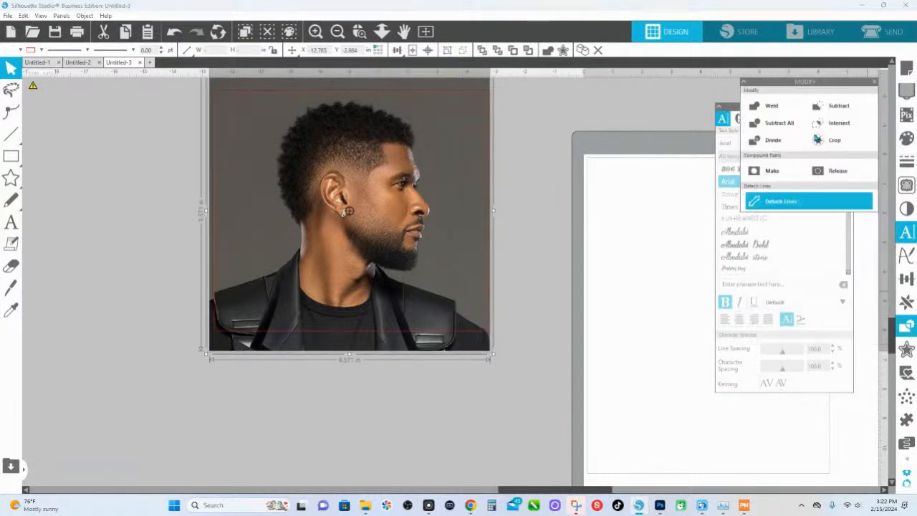
left_click(830, 139)
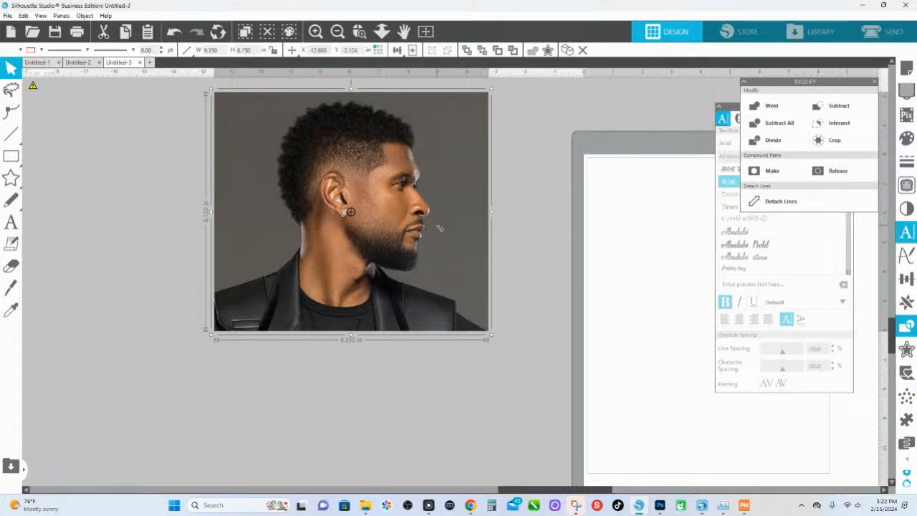
Paste a copy of the cropped portrait in front, fill it yellow and narrow it to about 4.3 in
left_click(907, 137)
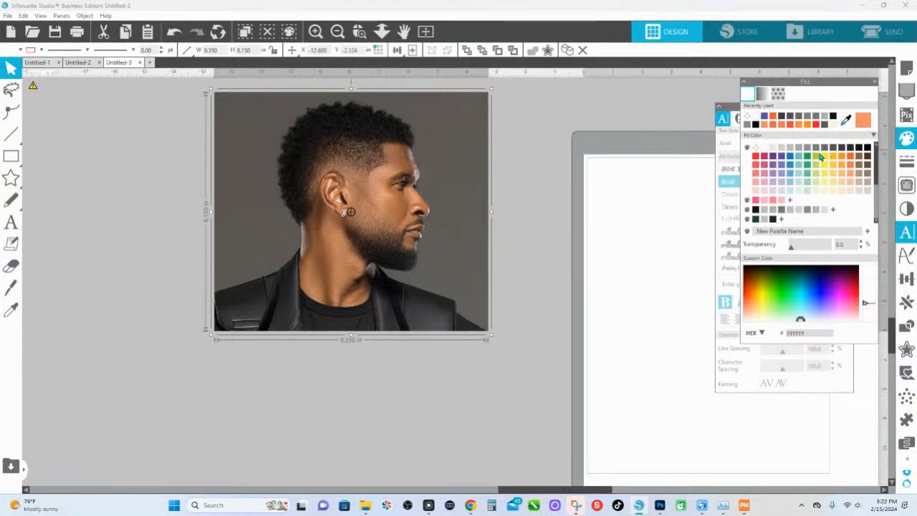
left_click(825, 158)
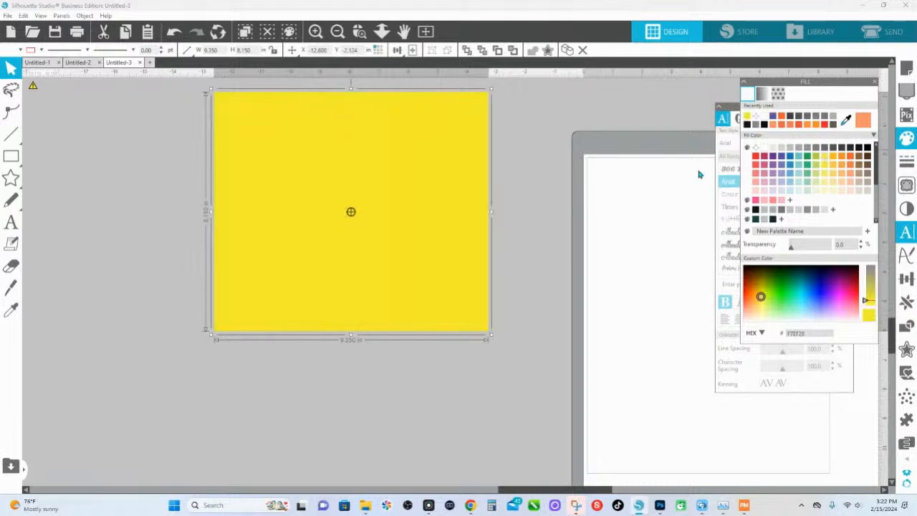
left_click_drag(491, 212, 344, 213)
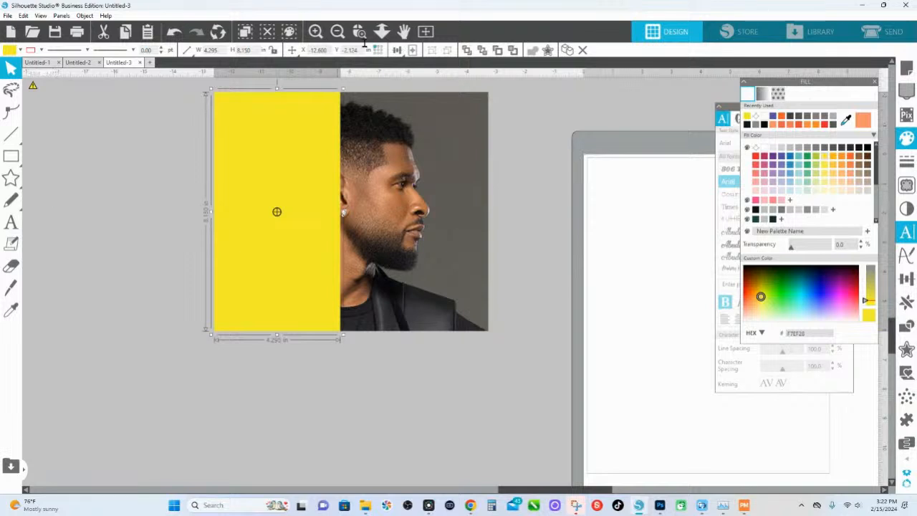
Duplicate the orange USHER text from the blue rectangle and place the copy over the small yellow rectangle
left_click(382, 30)
left_click(301, 95)
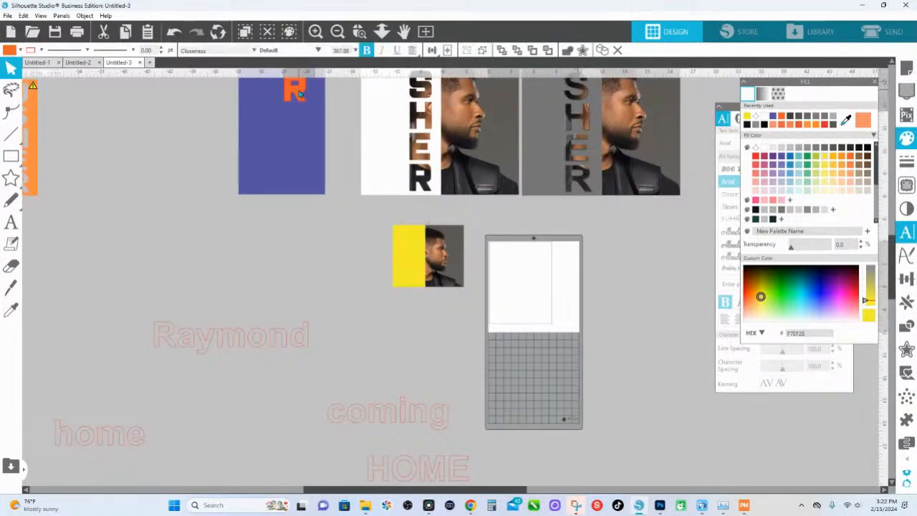
left_click_drag(300, 91, 427, 364)
left_click_drag(367, 232, 463, 336)
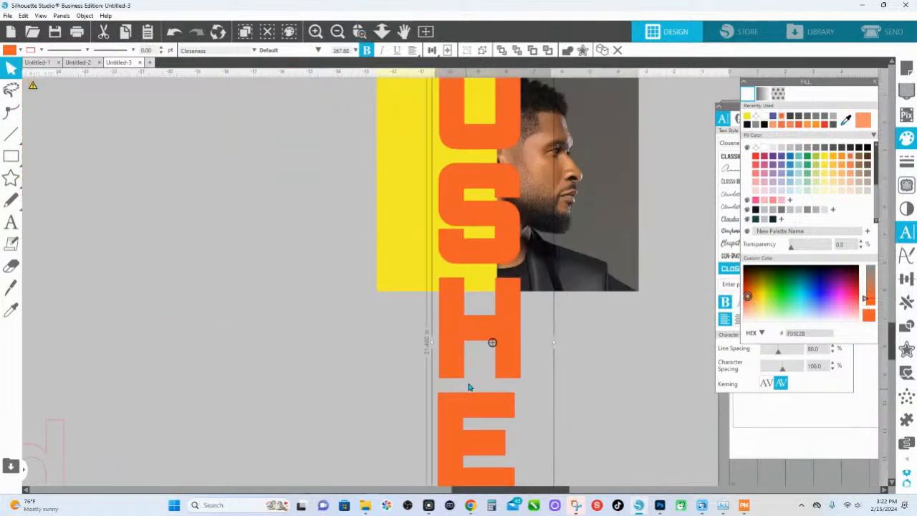
Scale the USHER text to about 1.6 in wide and position it along the yellow rectangle's edge beside the face
left_click_drag(492, 140, 462, 216)
left_click_drag(388, 129, 438, 393)
left_click_drag(490, 427, 479, 136)
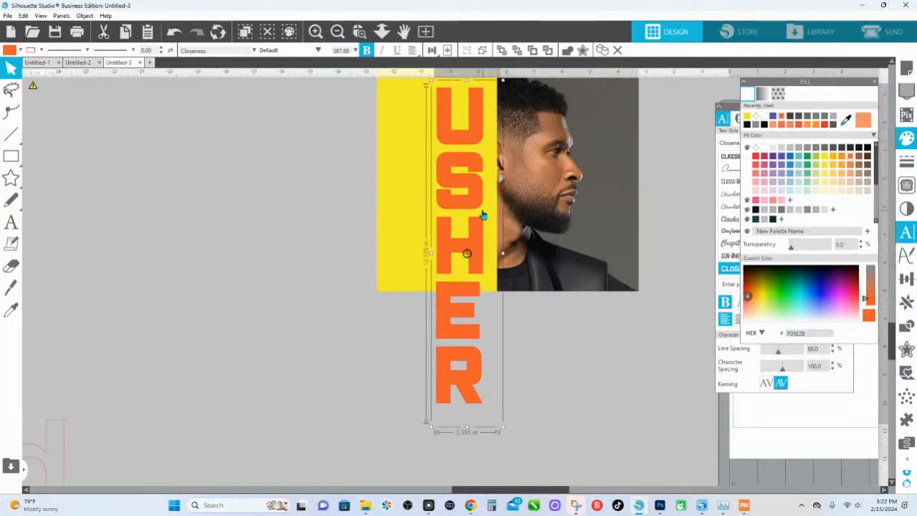
left_click_drag(506, 104, 455, 266)
left_click_drag(451, 300, 464, 118)
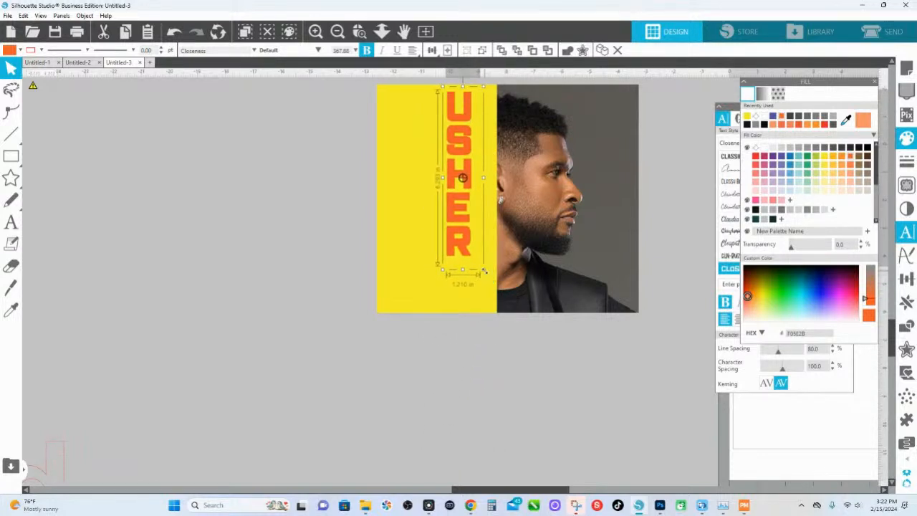
left_click_drag(480, 271, 508, 330)
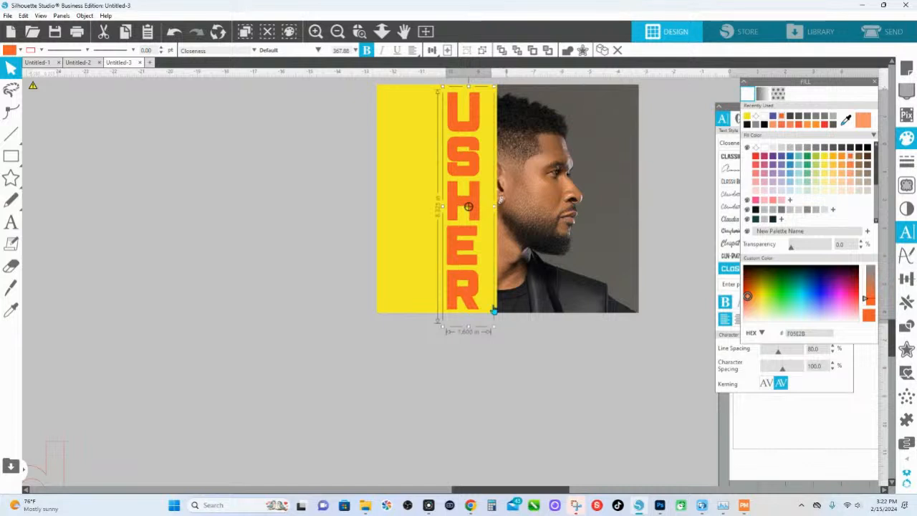
left_click_drag(475, 198, 484, 195)
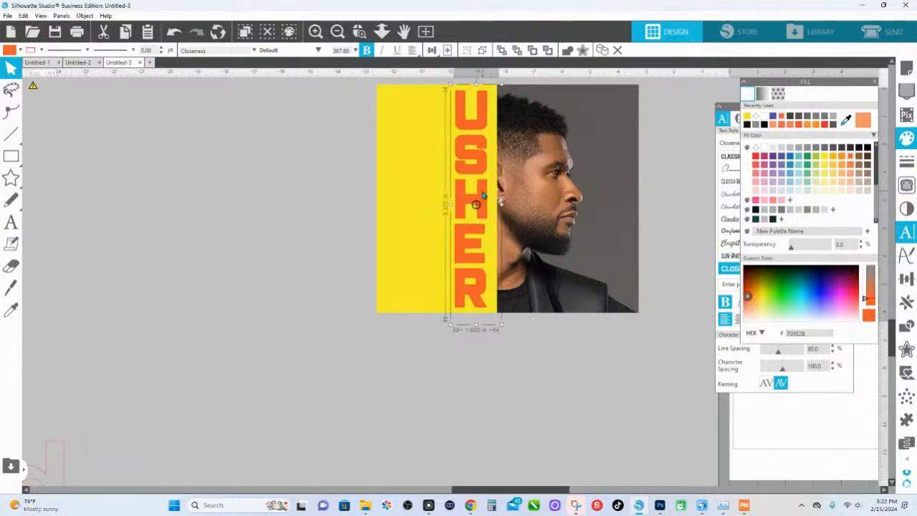
Duplicate the whole small poster and place the copy in the empty area beside it
left_click_drag(609, 394, 395, 176)
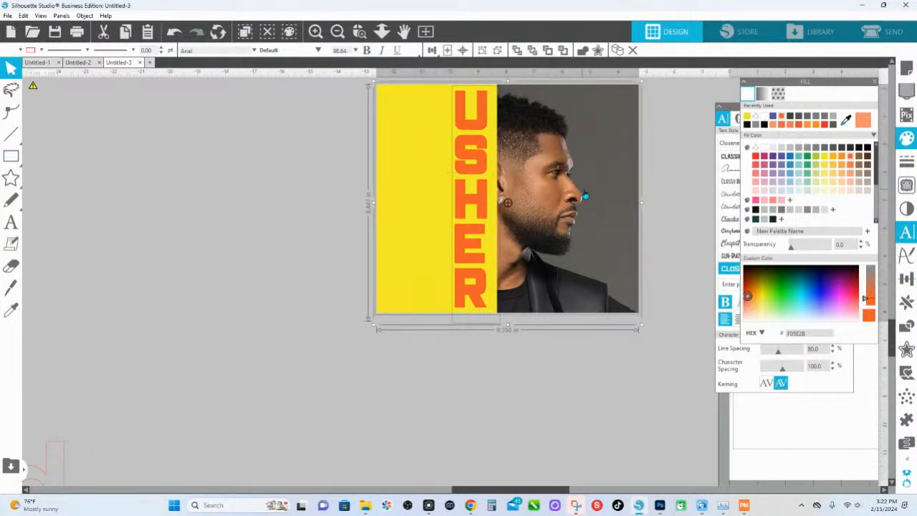
left_click_drag(551, 196, 209, 213)
Try to align the USHER text and yellow rectangle to each other's vertical middle on the original small poster
left_click(480, 129)
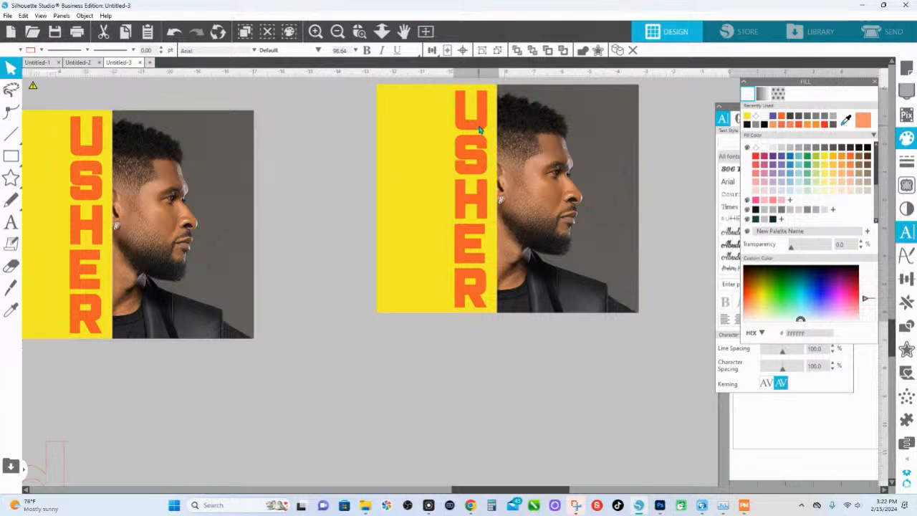
left_click(432, 143)
mouse_move(431, 50)
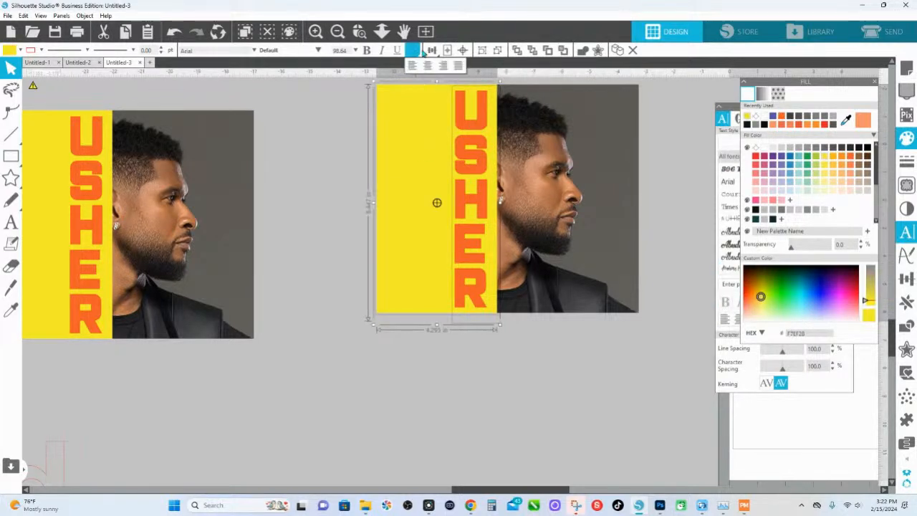
left_click(445, 80)
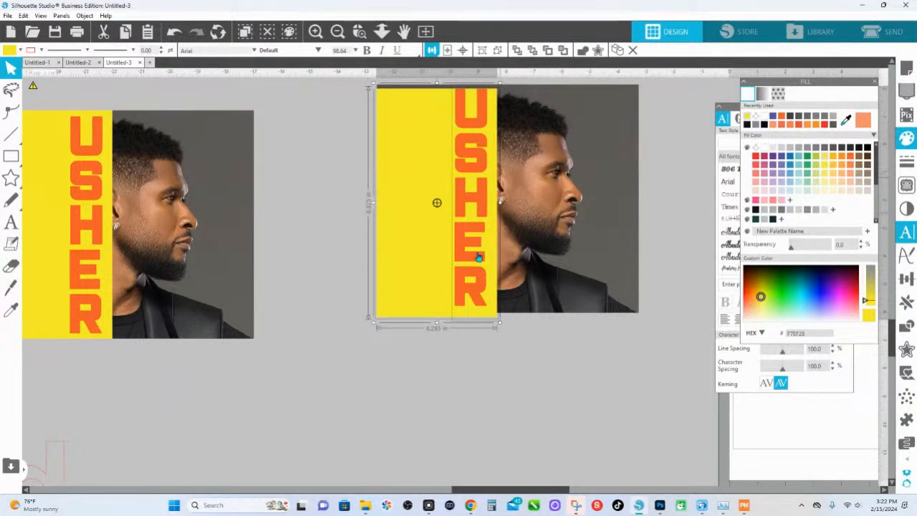
left_click(531, 345)
key("ctrl+z")
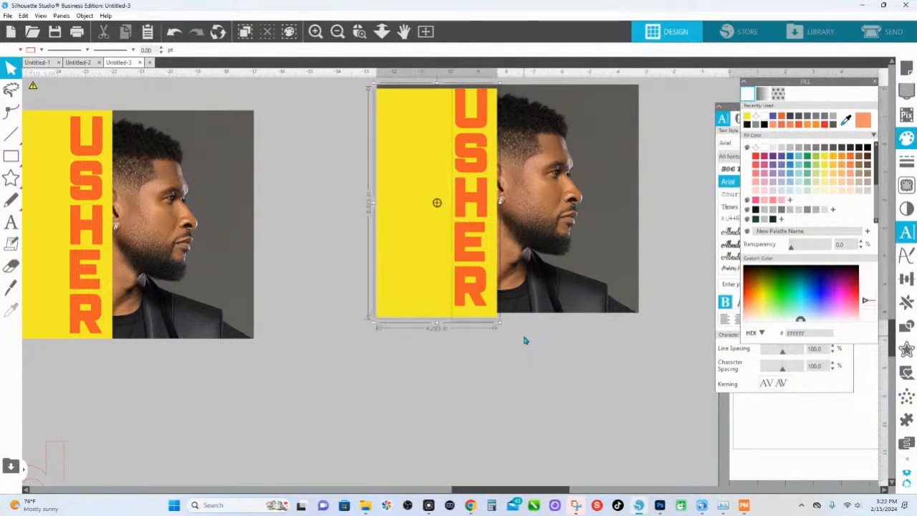
key("ctrl+z")
left_click(536, 348)
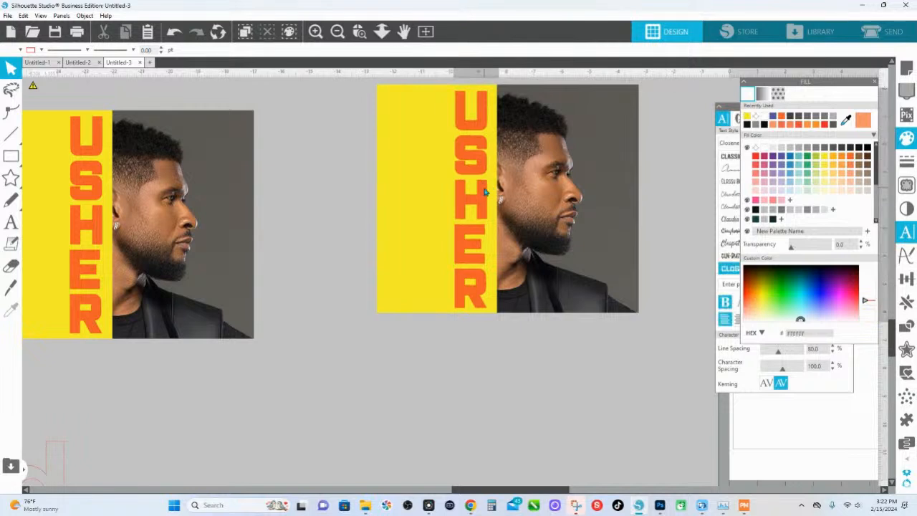
Make a compound path from the USHER text and yellow rectangle on the original small poster
left_click(484, 192)
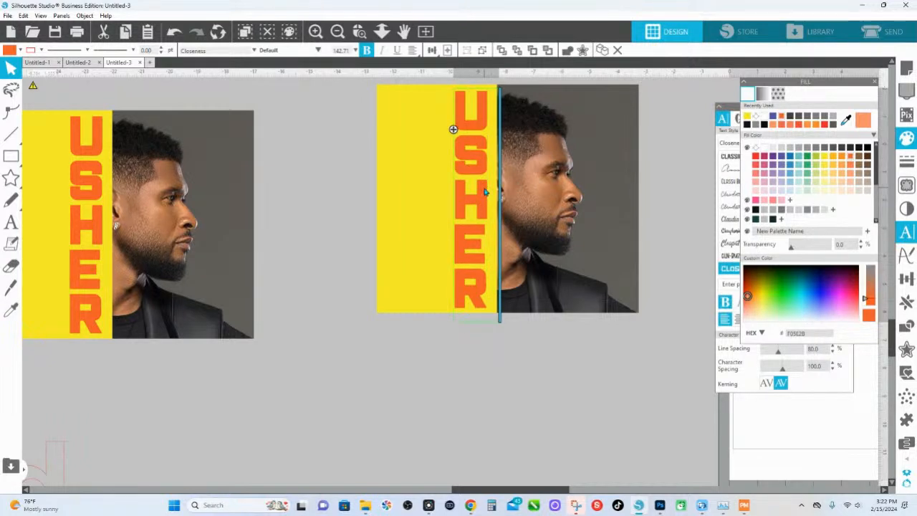
left_click(590, 372)
left_click(484, 202)
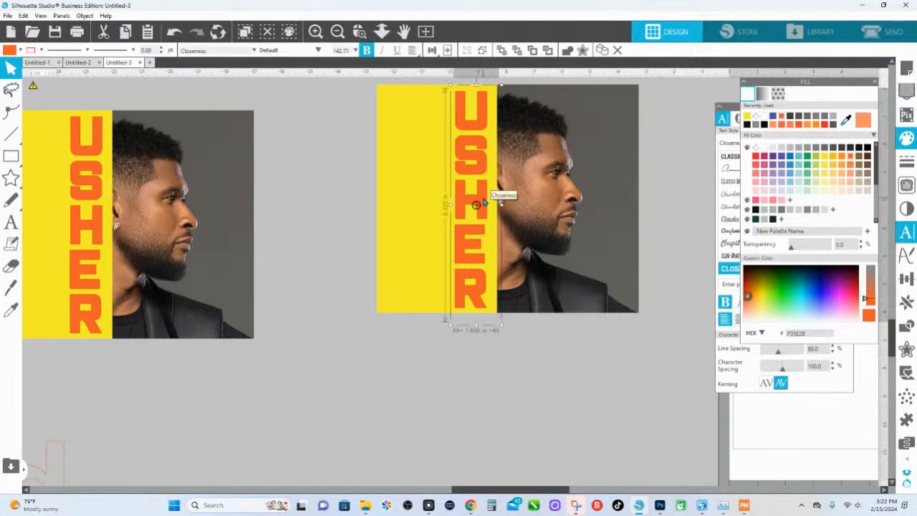
left_click(433, 185)
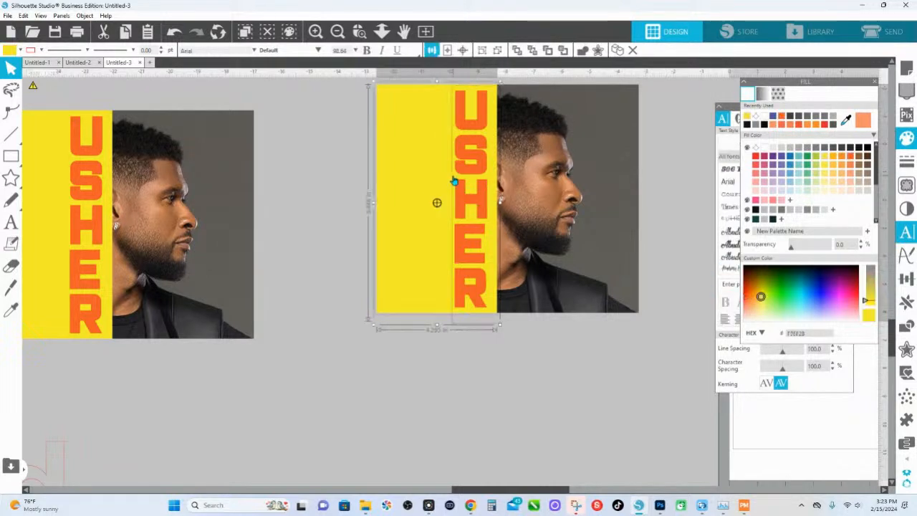
right_click(401, 183)
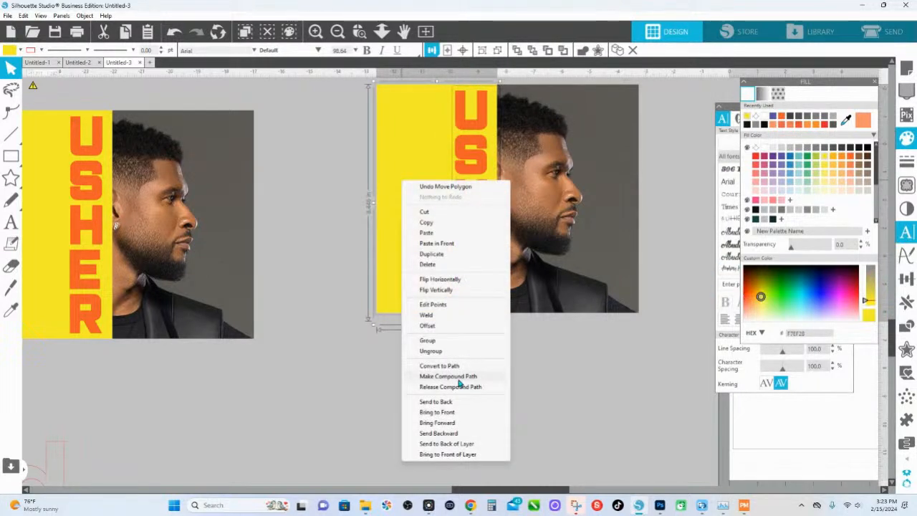
left_click(459, 378)
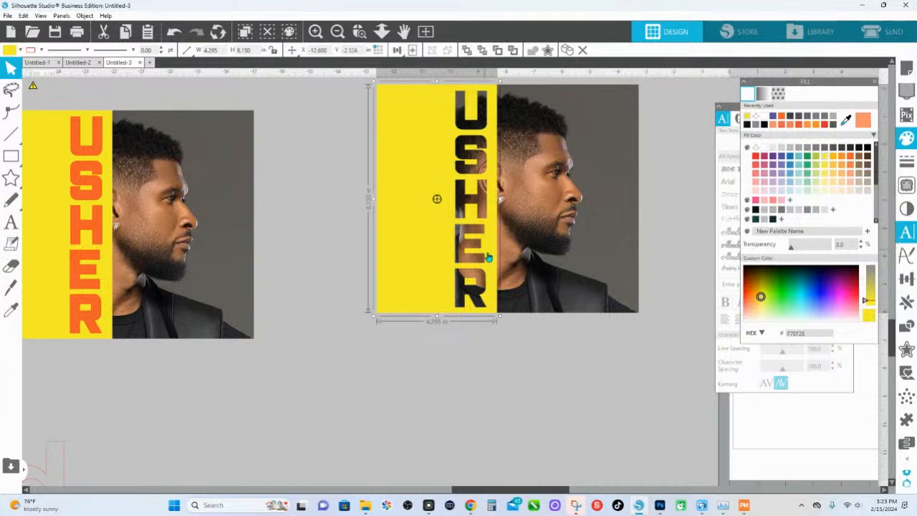
Try white, dark green, grey and green fills on the small poster's cut-out panel, finishing with light orange
left_click(860, 123)
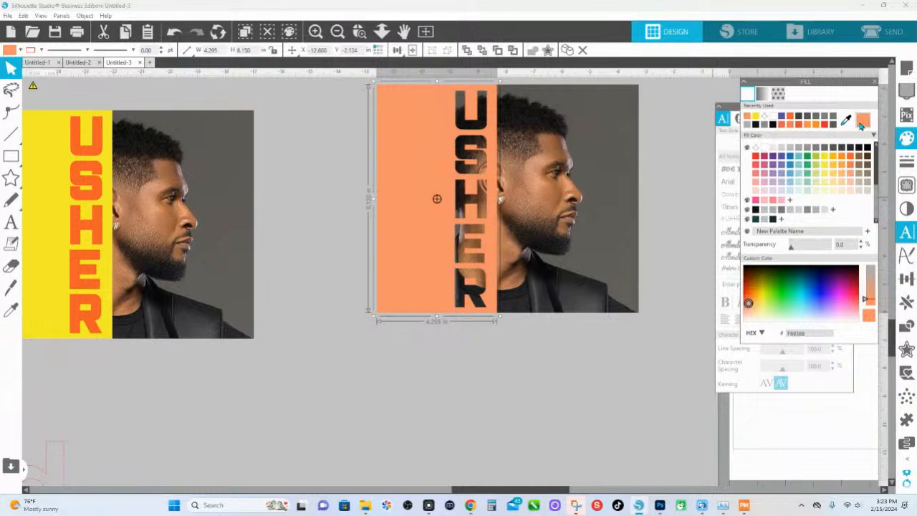
left_click(763, 148)
left_click(773, 221)
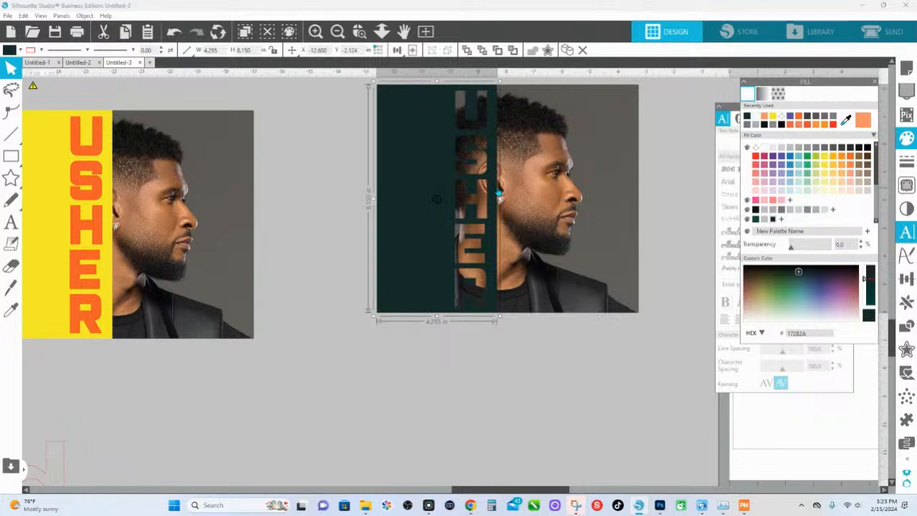
left_click(772, 209)
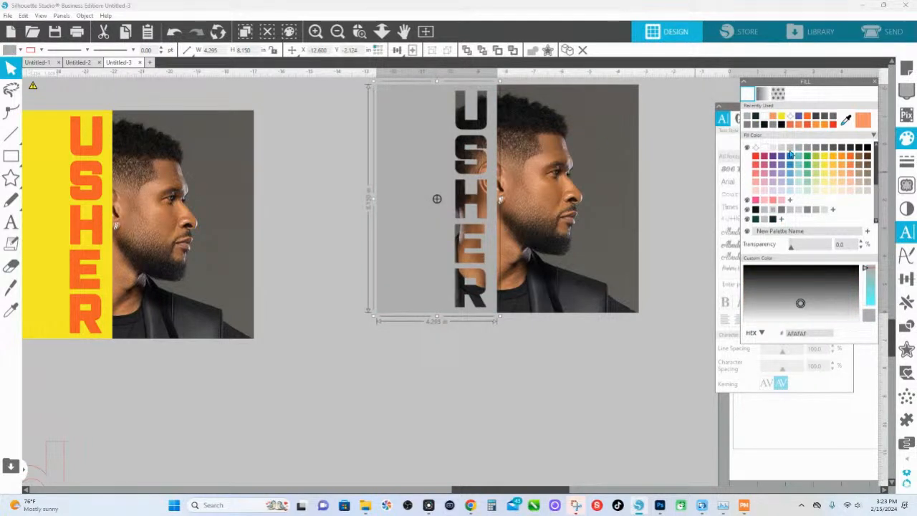
left_click(807, 164)
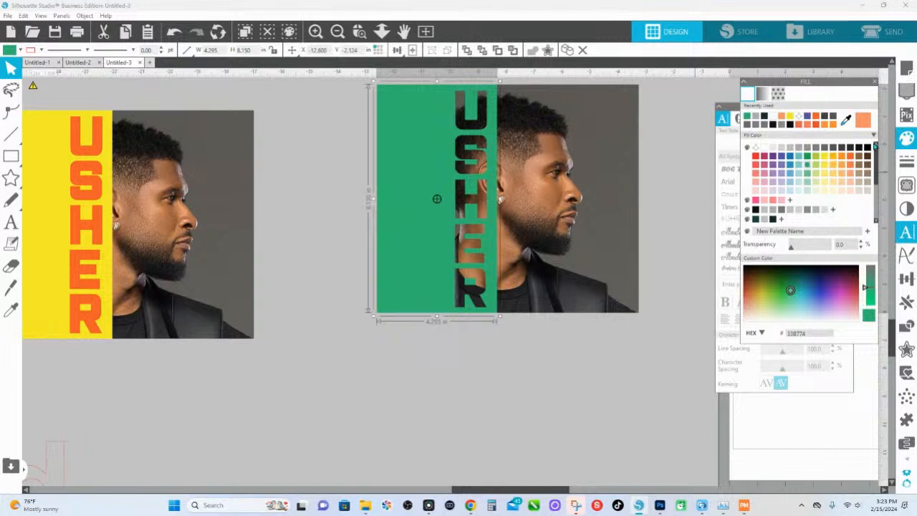
left_click(864, 121)
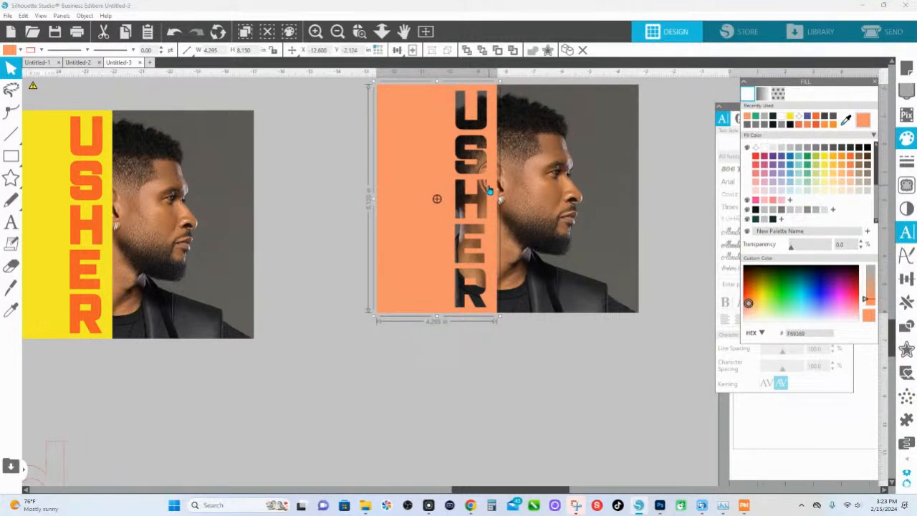
Shift the orange panel away from the face and nudge its outer edge points back in line with the portrait's edge
left_click_drag(493, 181, 481, 179)
double_click(411, 179)
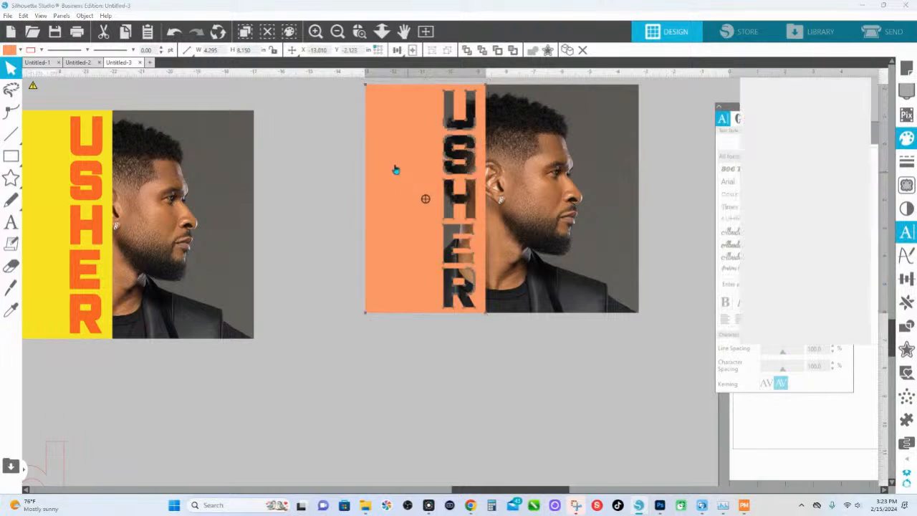
left_click(363, 313)
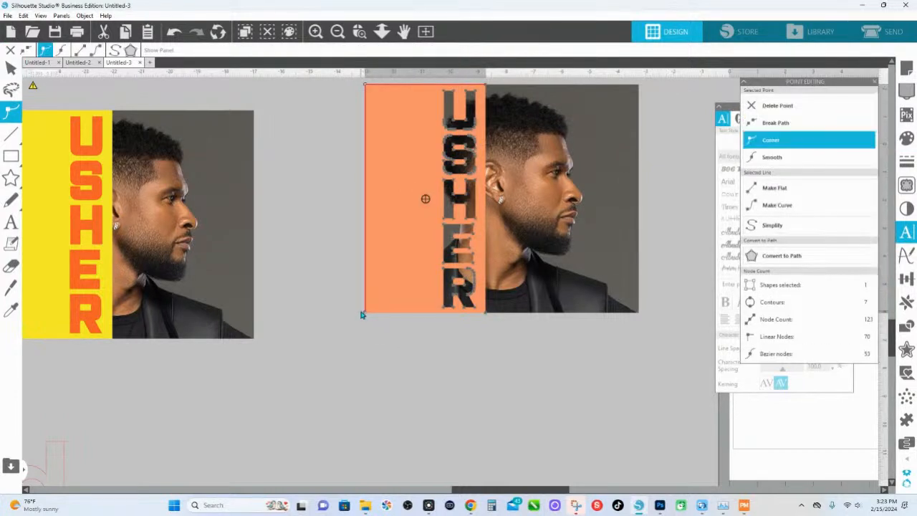
key("Right")
key("Right")
key("Right")
key("Right")
key("Right")
key("Right")
key("Right")
key("Right")
key("Right")
key("Right")
key("Right")
key("Right")
key("Right")
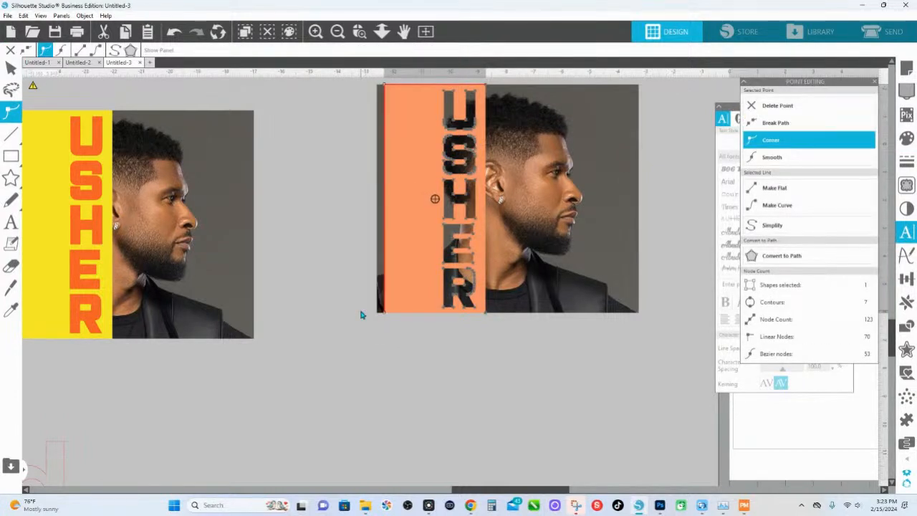
key("Left")
key("Left")
key("Left")
key("Left")
key("Left")
key("Left")
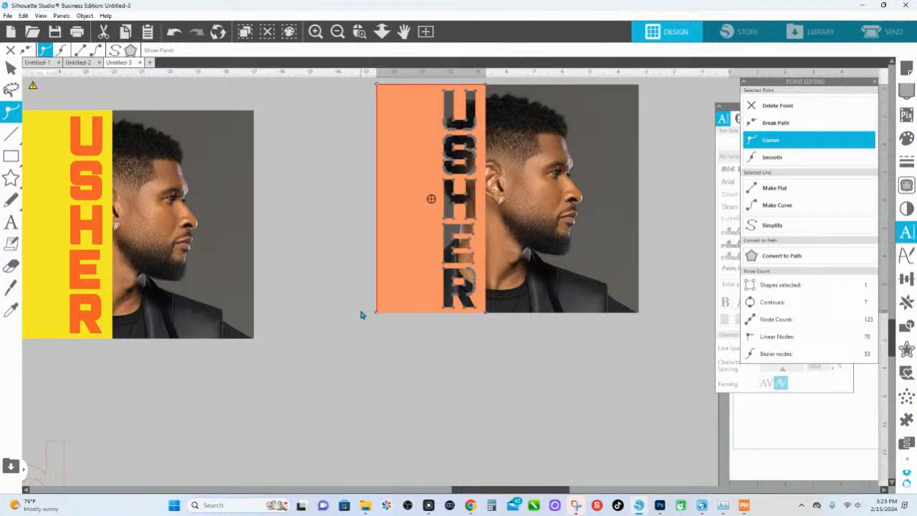
left_click(514, 344)
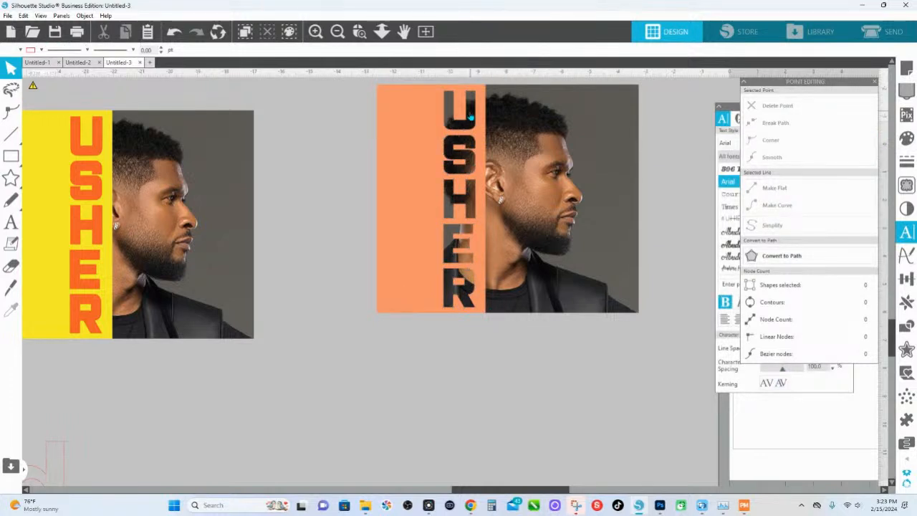
Move the USHER cut-out points toward the face so the letters straddle the orange panel's inner edge
double_click(430, 138)
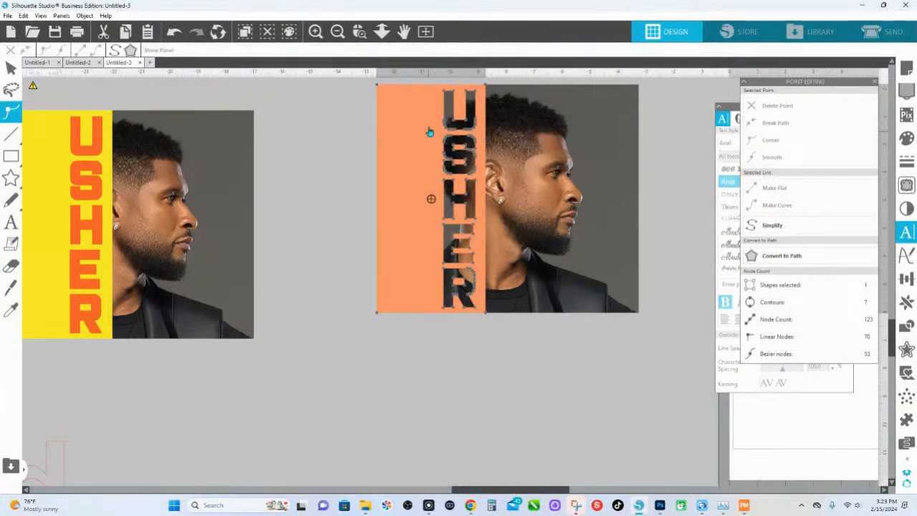
left_click_drag(427, 86, 504, 312)
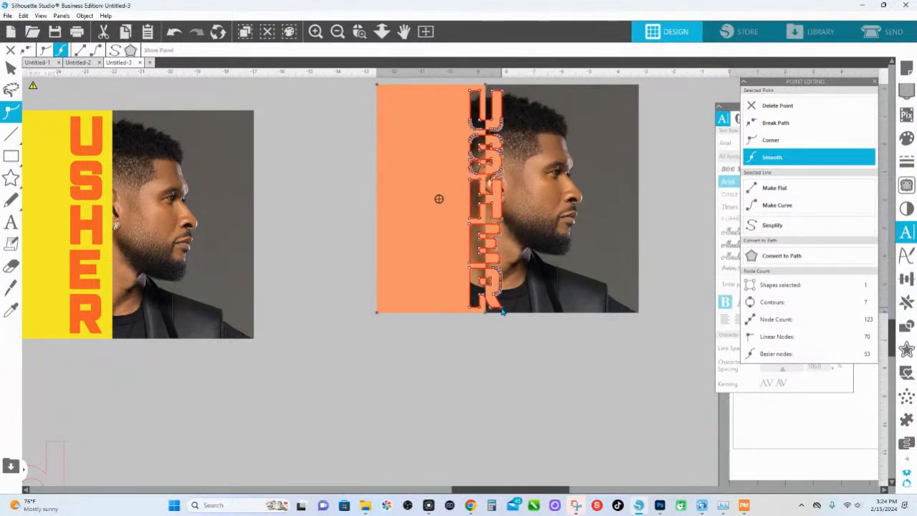
left_click(510, 368)
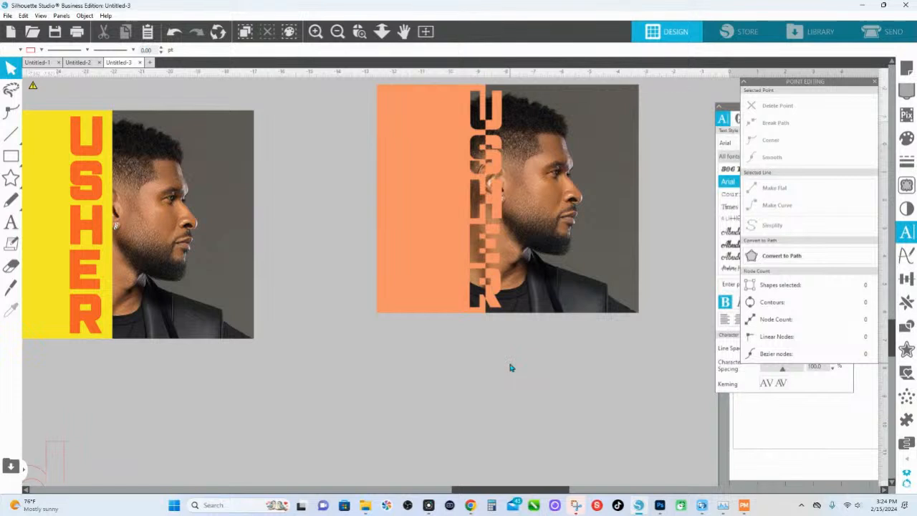
Move the USHER cut-out points back inside the orange panel, just beside its inner edge
key("ctrl+z")
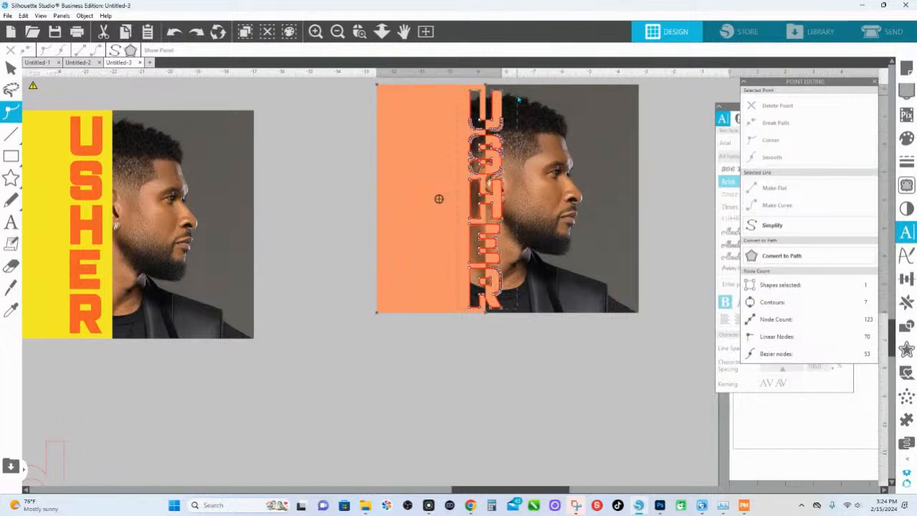
left_click_drag(505, 152, 478, 150)
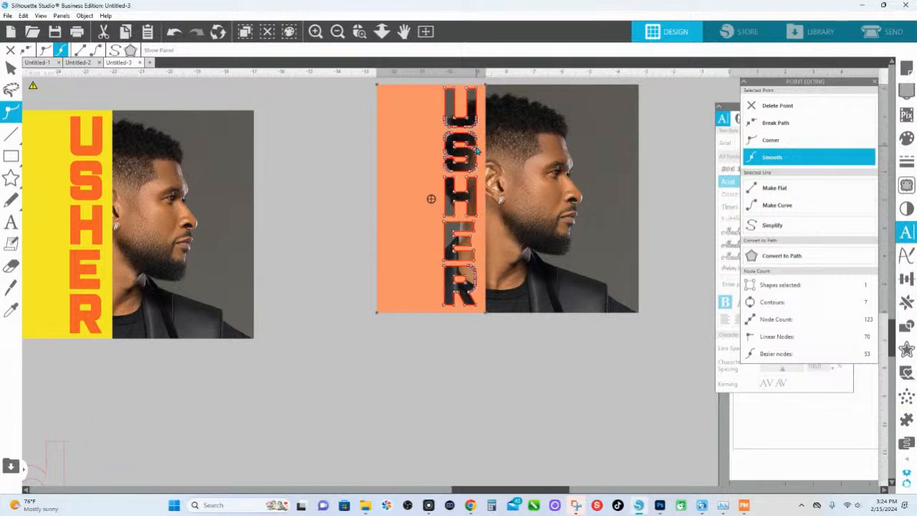
left_click(517, 340)
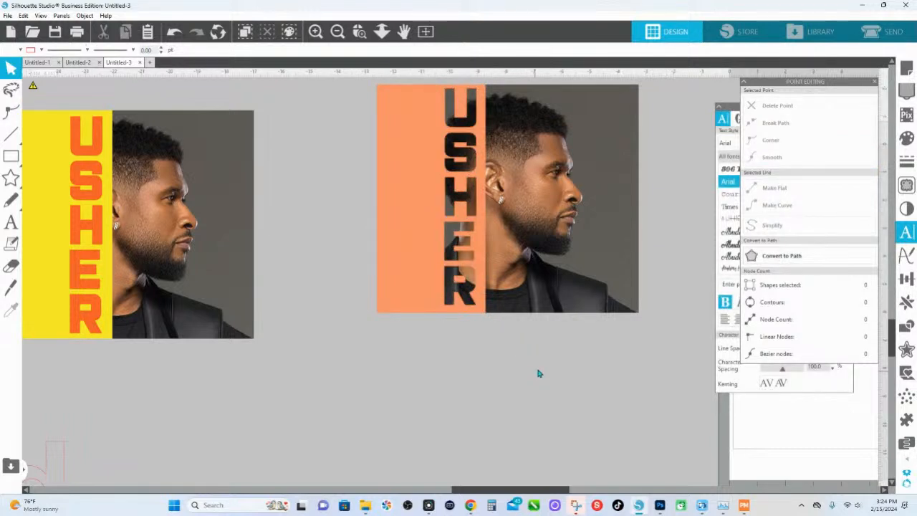
Examine the cut-out letters on the small orange poster and on the larger white and grey posters
left_click_drag(408, 317, 459, 322)
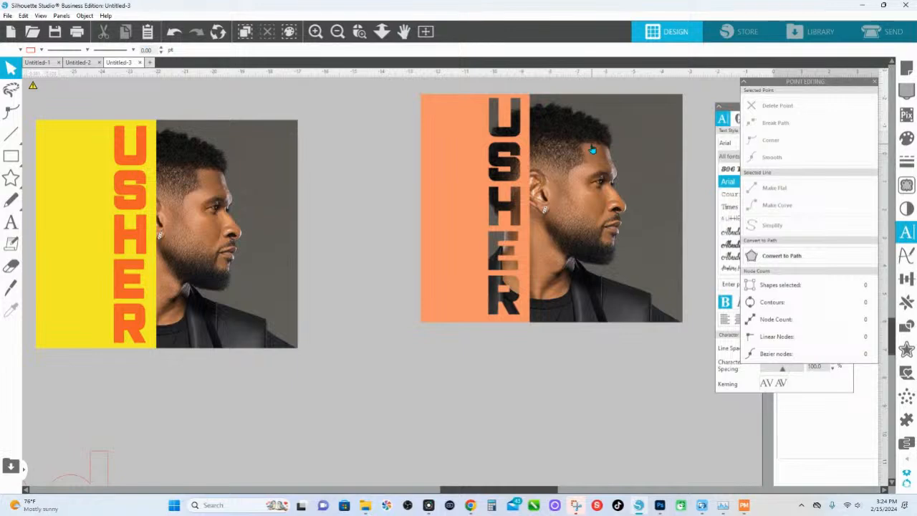
left_click_drag(610, 134, 531, 411)
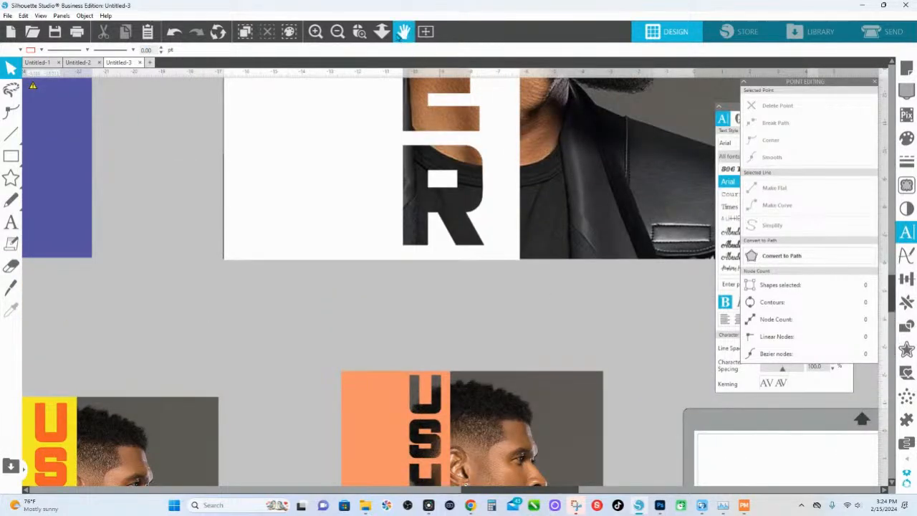
left_click(381, 31)
left_click_drag(633, 232, 442, 331)
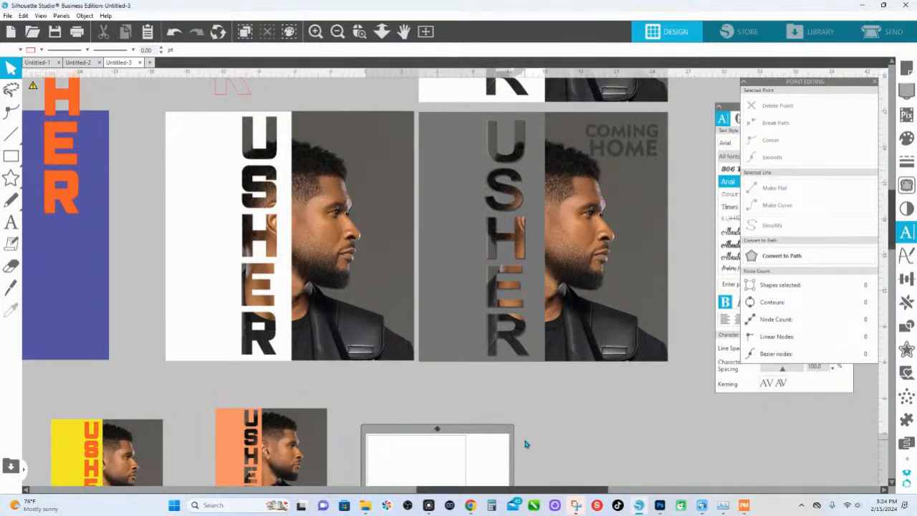
left_click(383, 34)
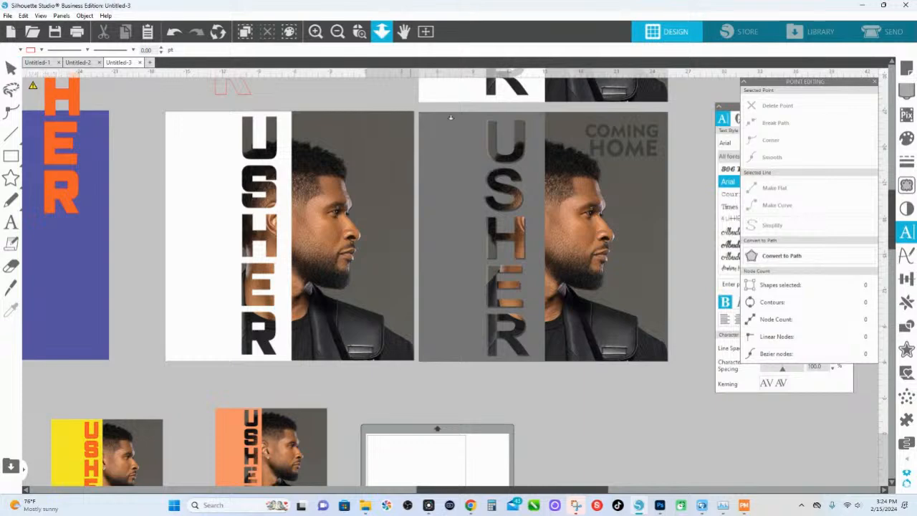
left_click_drag(525, 206, 530, 189)
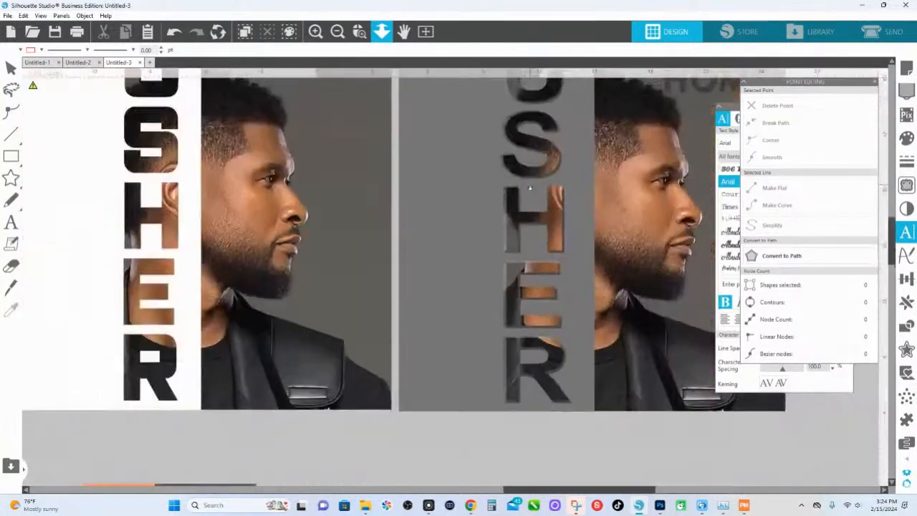
scroll(547, 213, "up", 4)
scroll(553, 149, "up", 1)
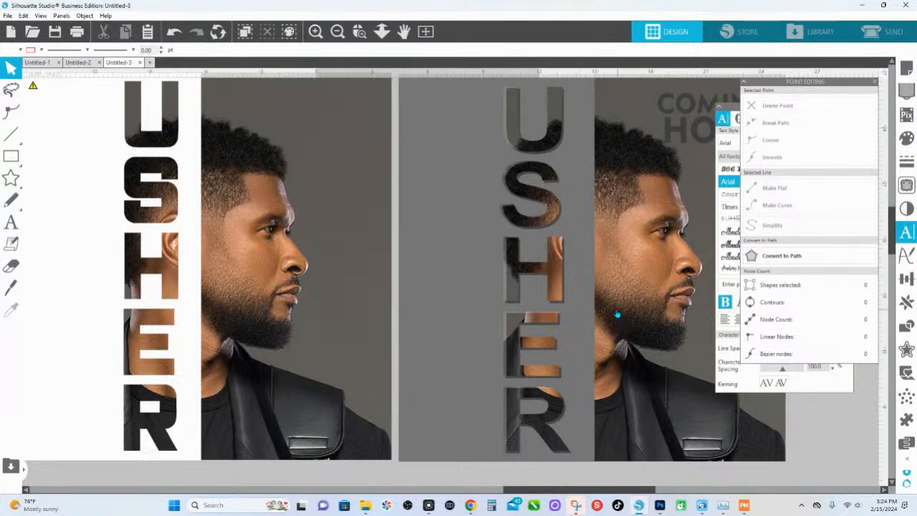
Pull a copy of the grey COMING HOME poster clear of the original and delete it
left_click_drag(590, 310, 480, 298)
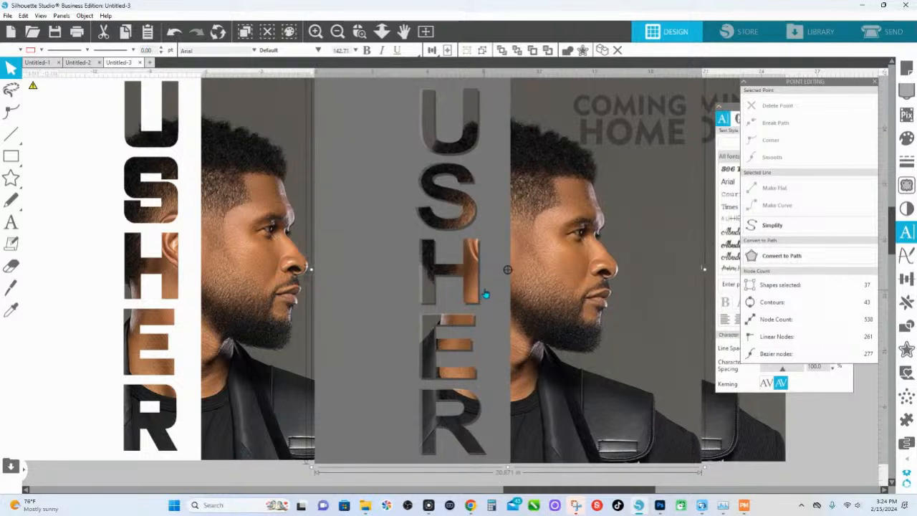
left_click(359, 31)
left_click_drag(401, 135, 475, 195)
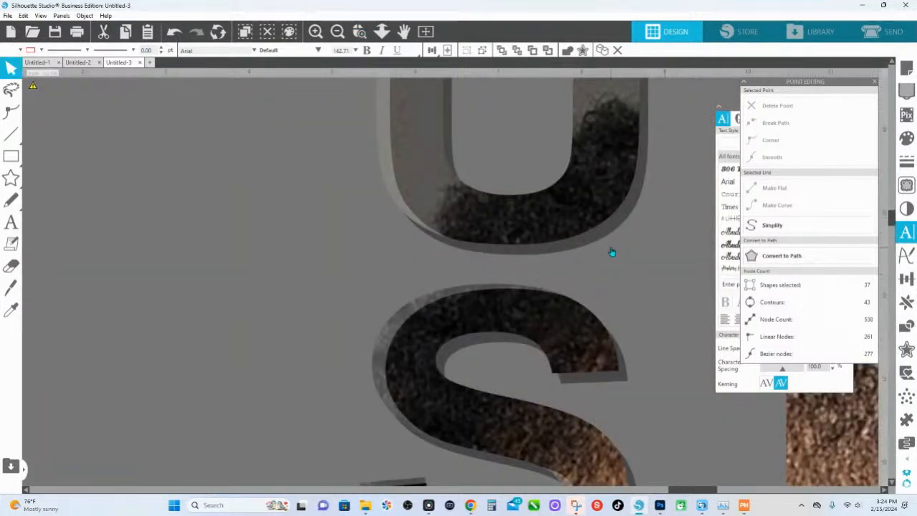
left_click_drag(628, 271, 559, 279)
left_click(382, 31)
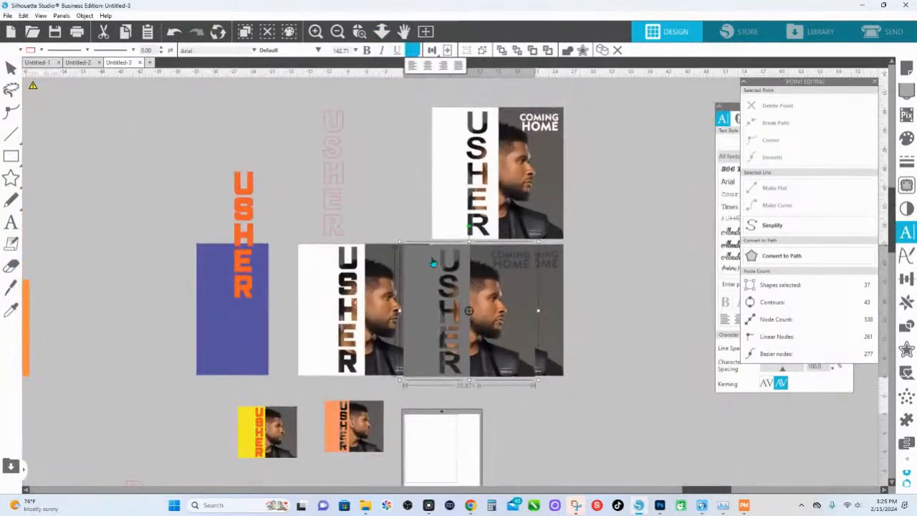
left_click_drag(433, 263, 594, 323)
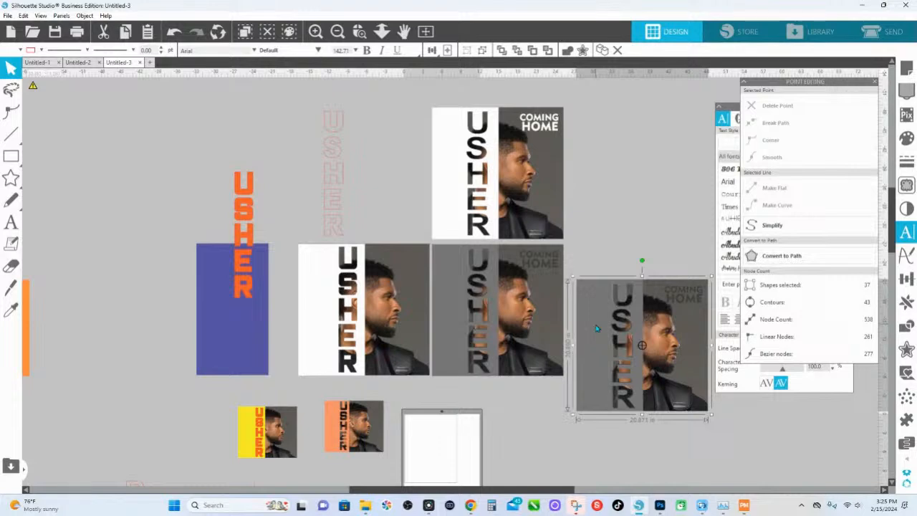
key("Delete")
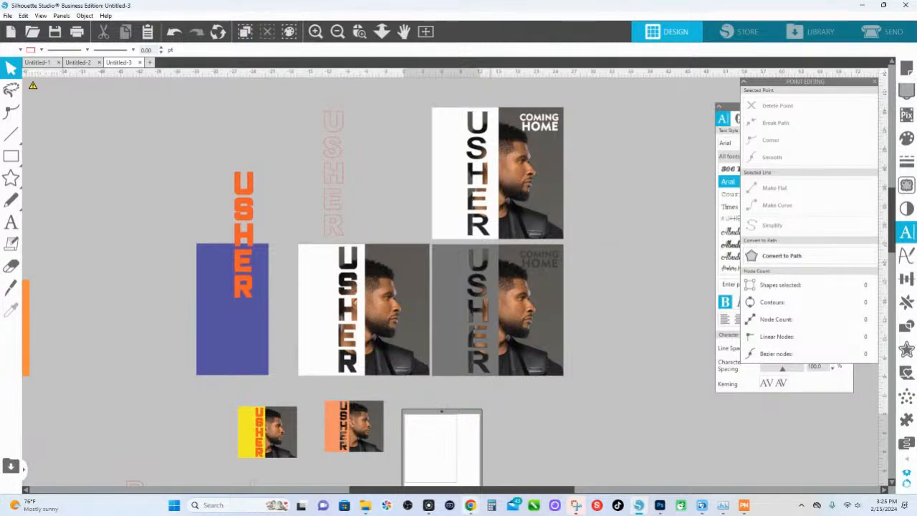
Switch to Chrome, open the HS INK shop's home page and look through its featured products
mouse_move(471, 506)
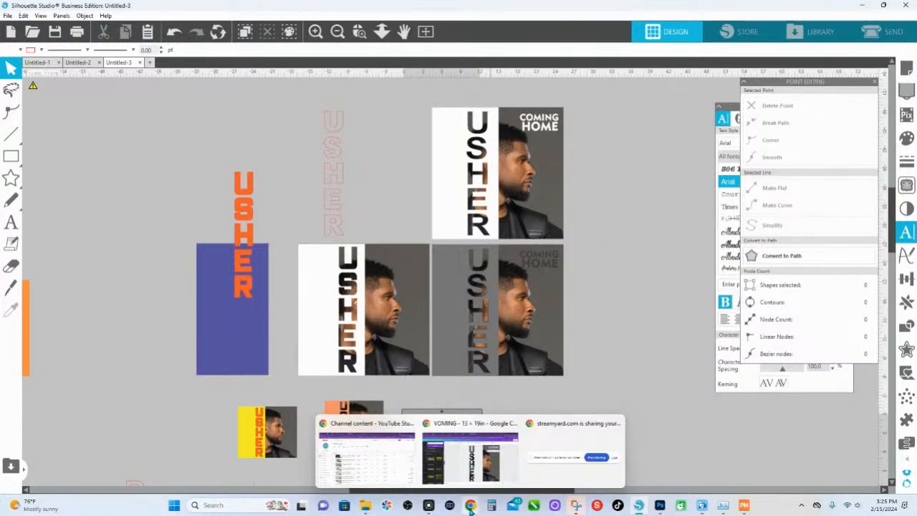
left_click(455, 437)
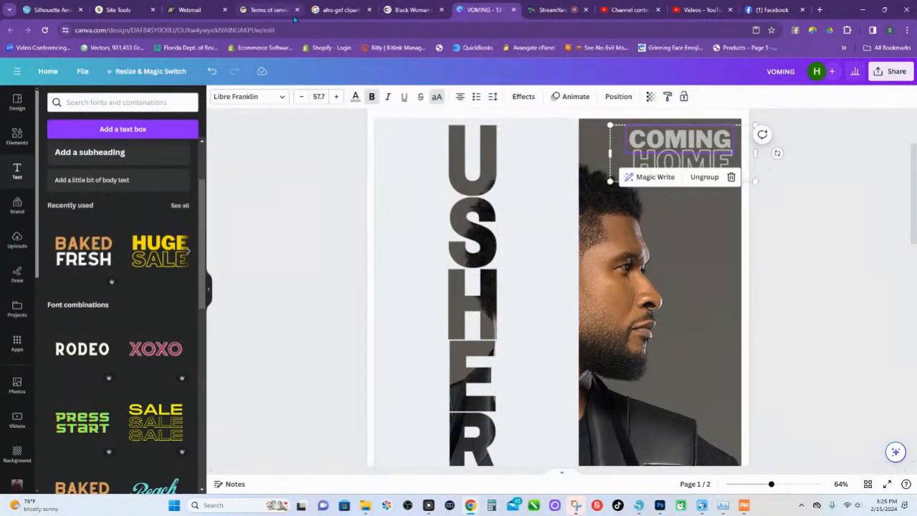
left_click(288, 11)
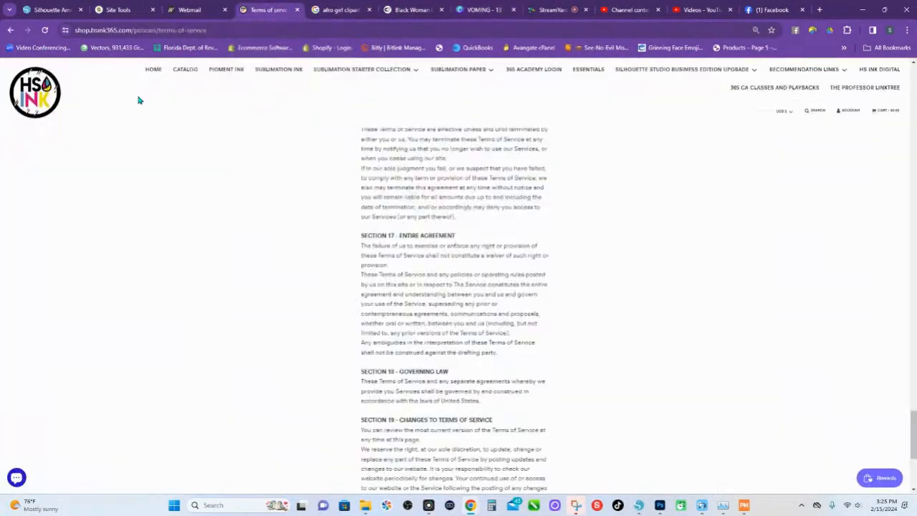
left_click(47, 101)
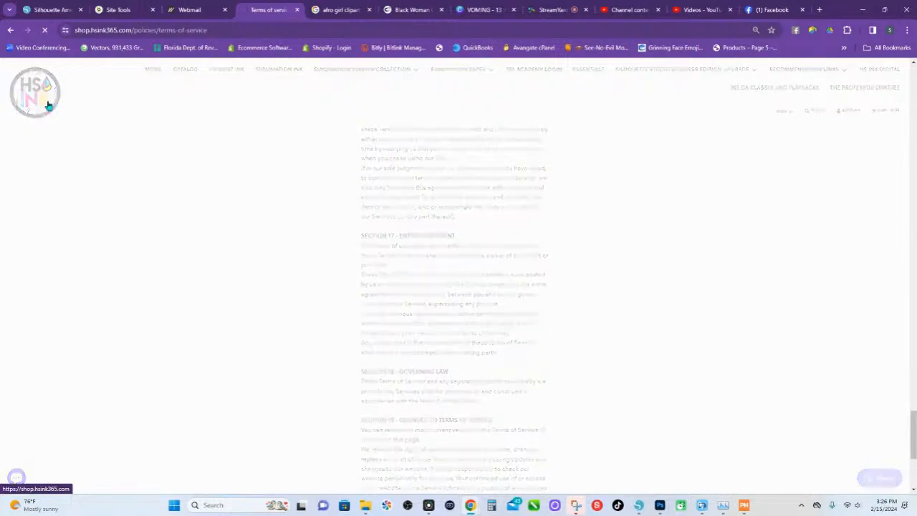
scroll(400, 215, "down", 10)
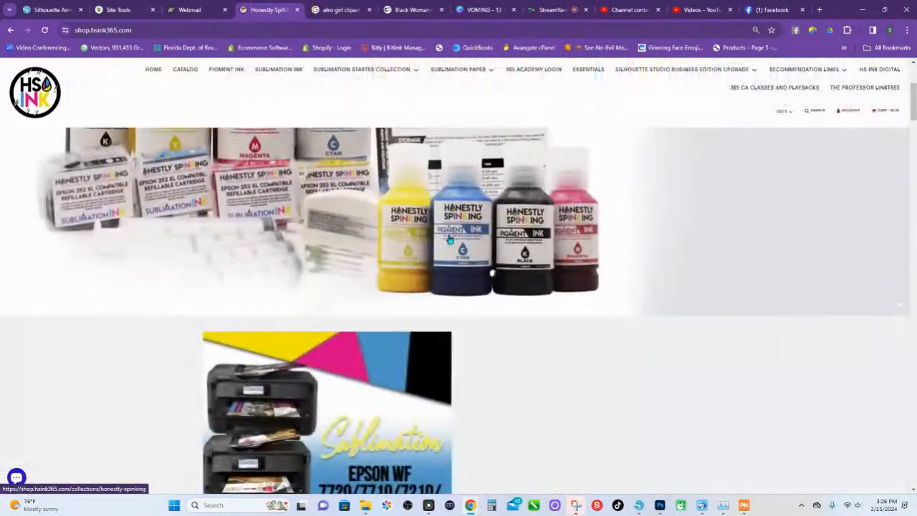
scroll(450, 240, "down", 10)
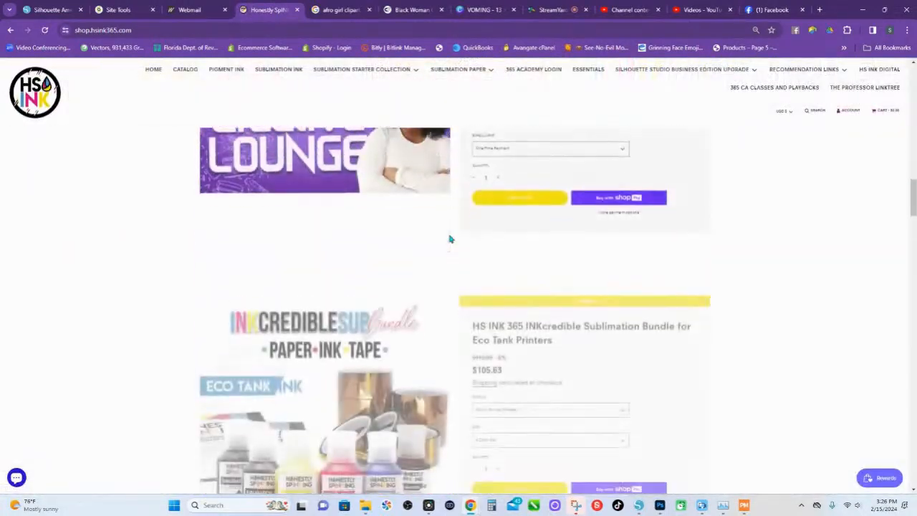
scroll(450, 239, "down", 8)
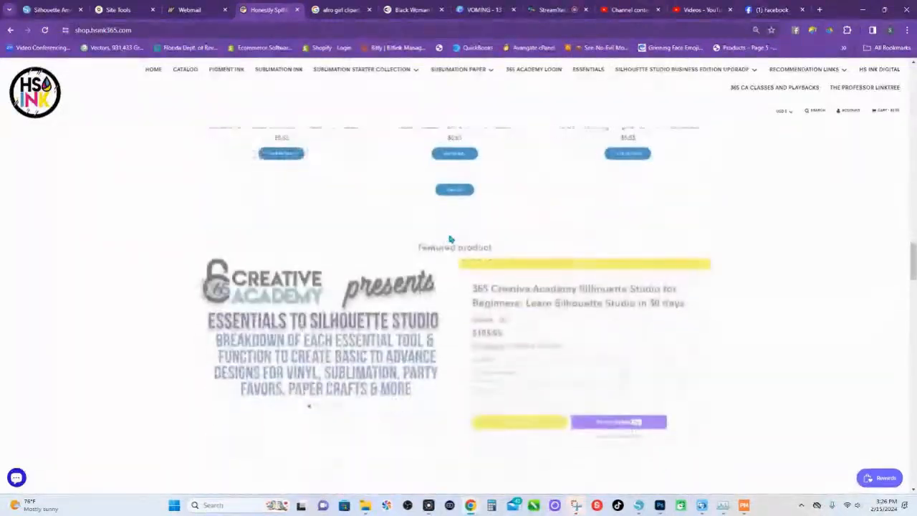